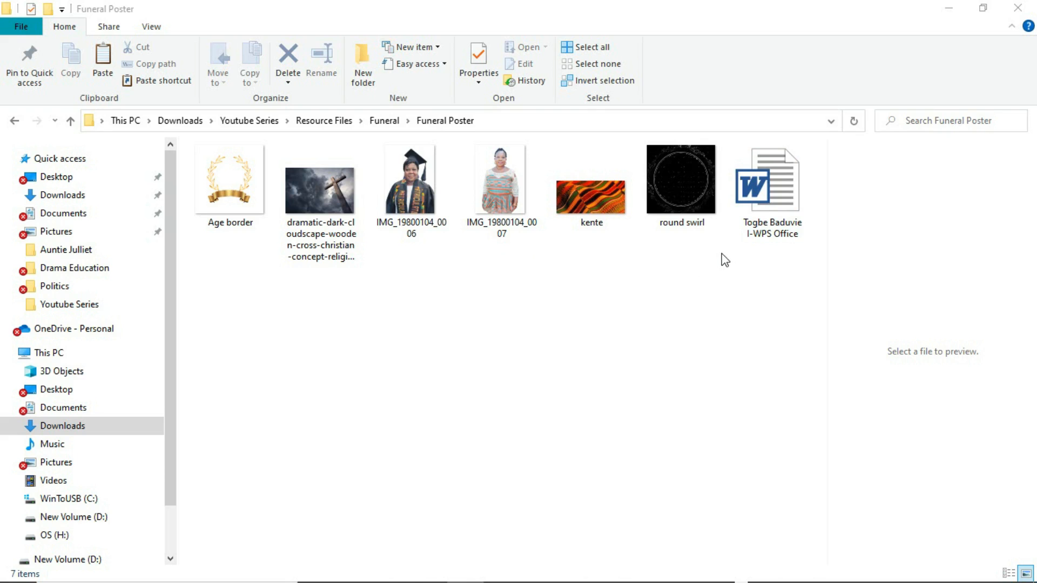
# Switch from File Explorer back to the Photoshop Untitled-1 text layout
pyautogui.moveTo(518, 580)
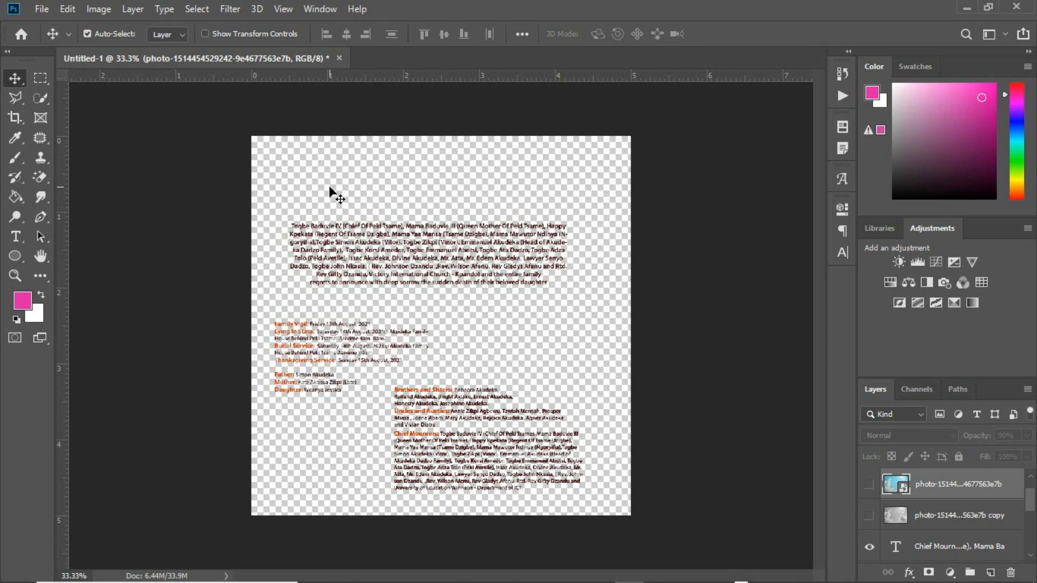
# Create a new A3 Print-preset document named 'Funeral Poster' with units set to inches
pyautogui.click(43, 12)
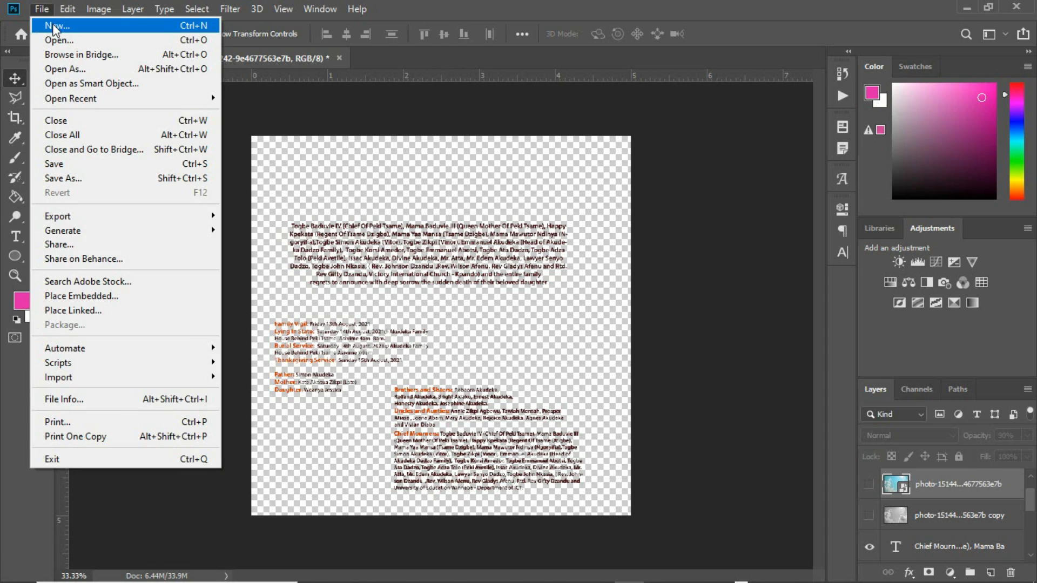
pyautogui.click(53, 26)
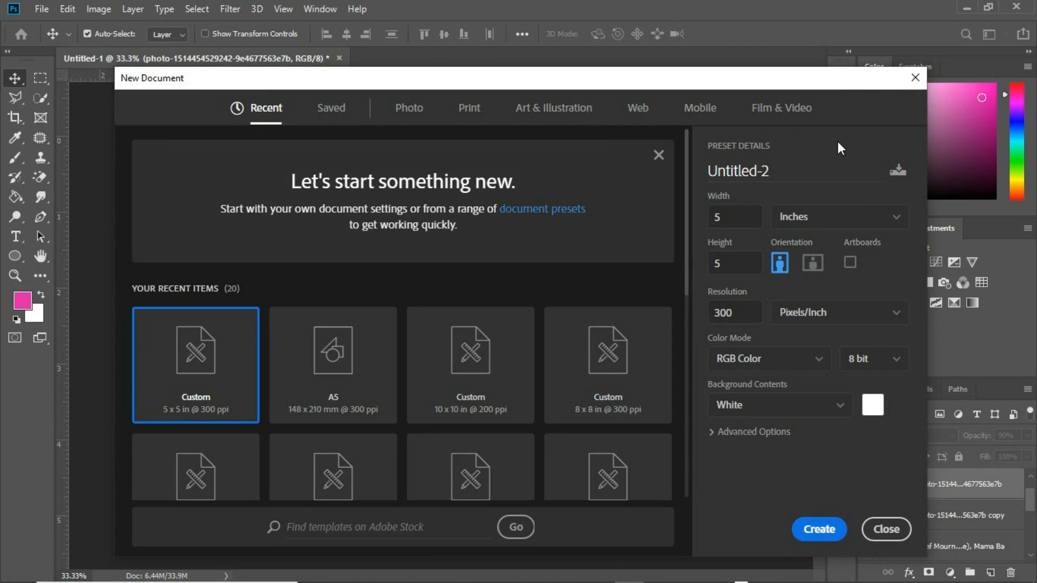
pyautogui.moveTo(768, 166); pyautogui.dragTo(705, 166)
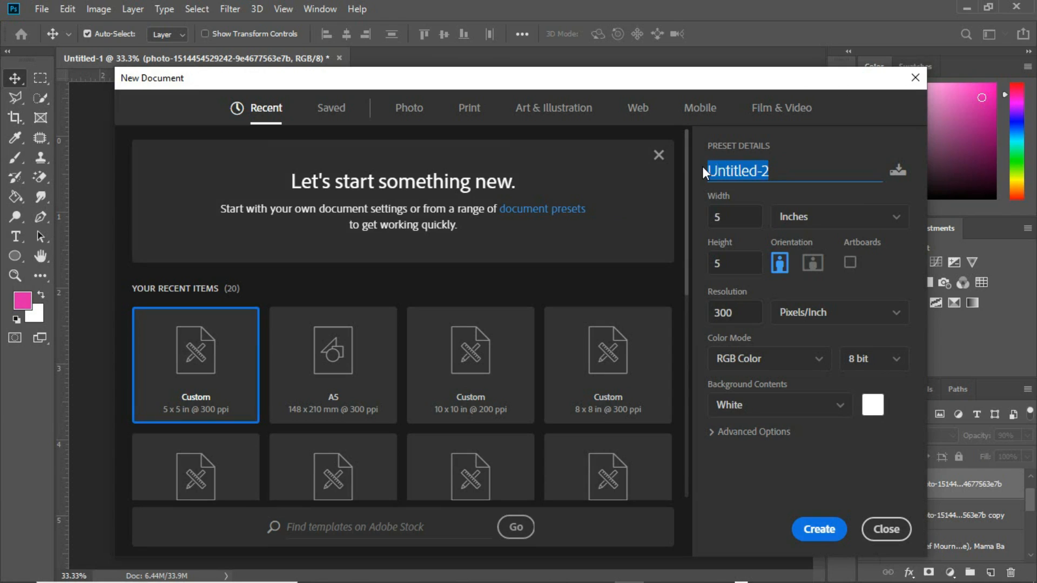
pyautogui.write('Funer')
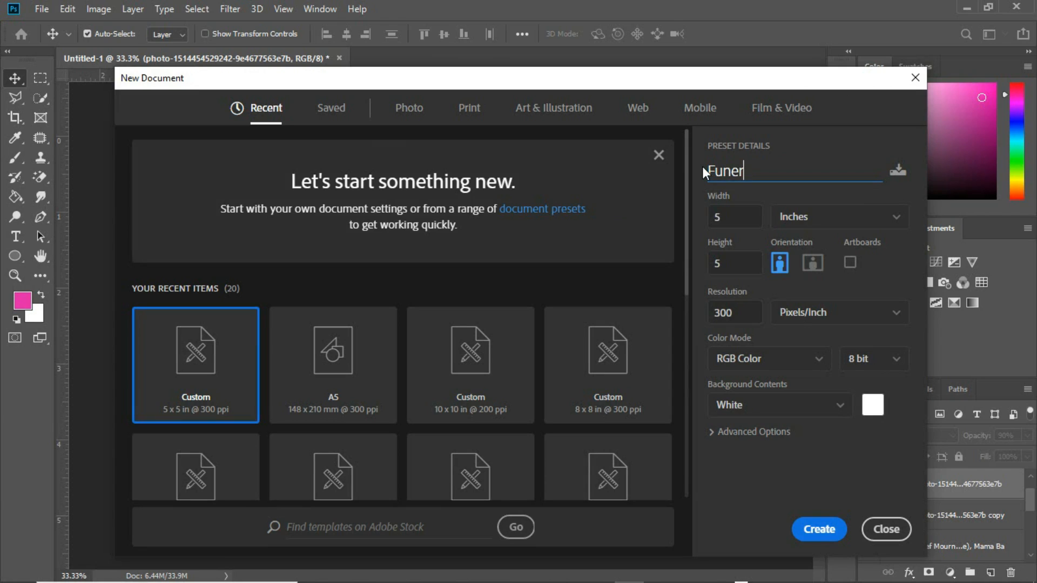
pyautogui.write('al Poster')
pyautogui.click(469, 108)
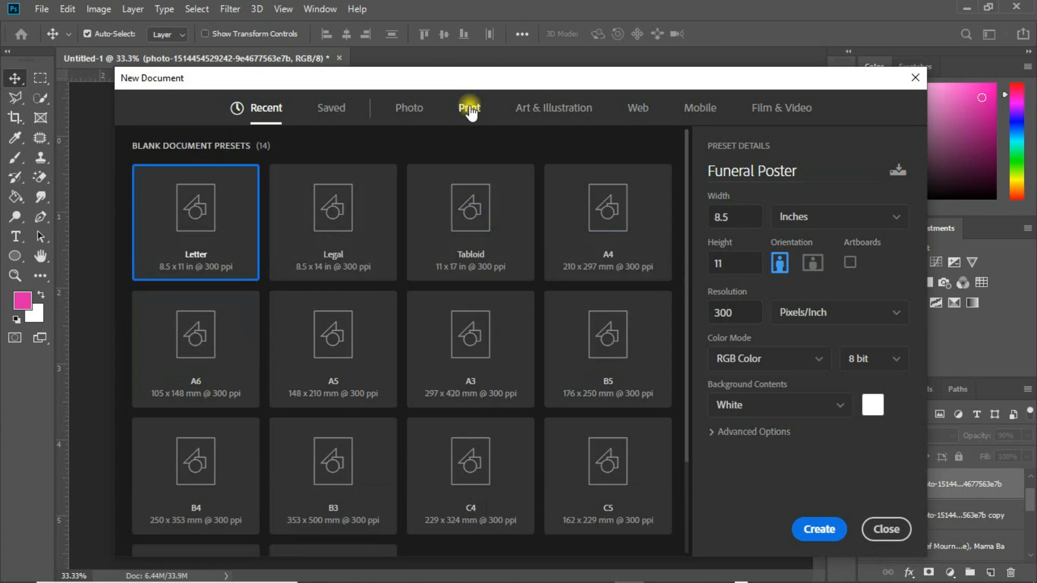
pyautogui.click(487, 366)
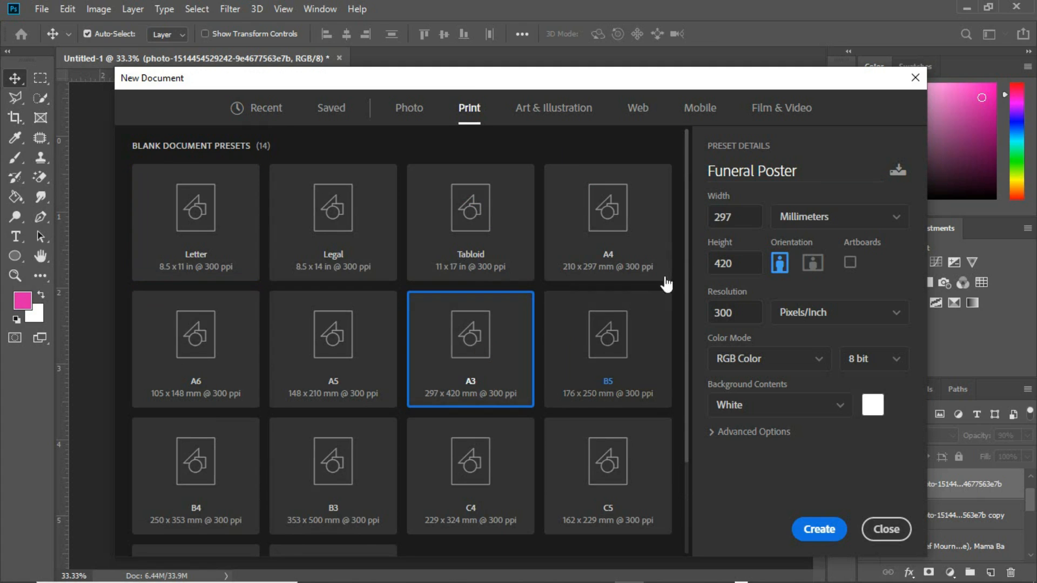
pyautogui.click(844, 223)
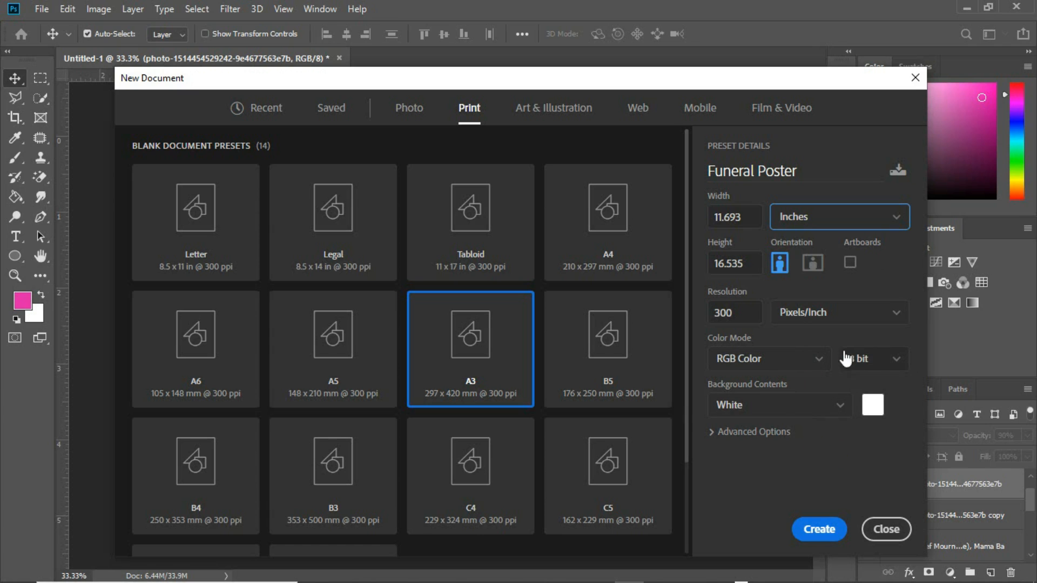
pyautogui.click(817, 529)
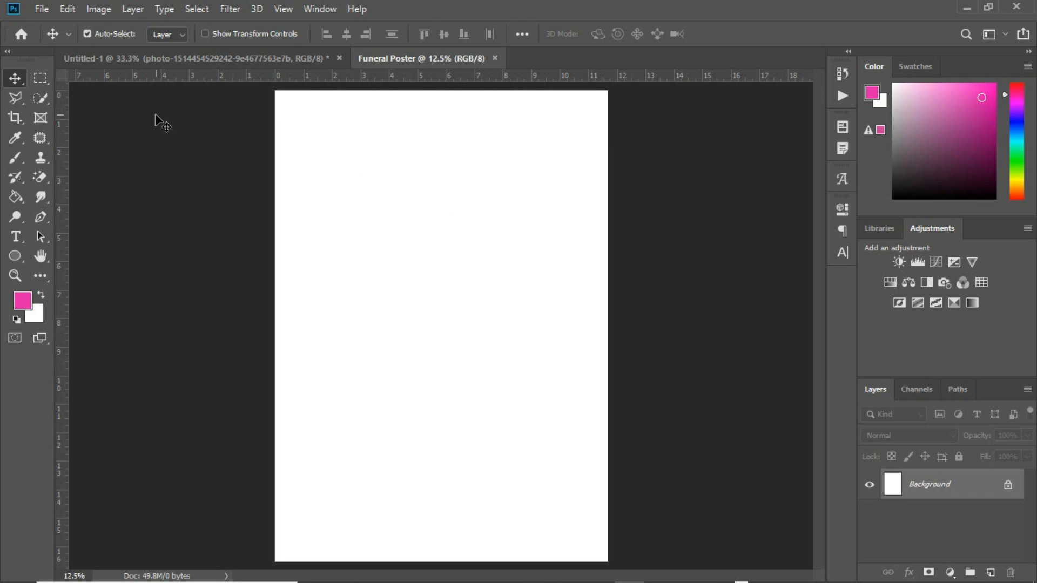
# Rotate the canvas 90° counter clockwise to landscape orientation
pyautogui.click(96, 9)
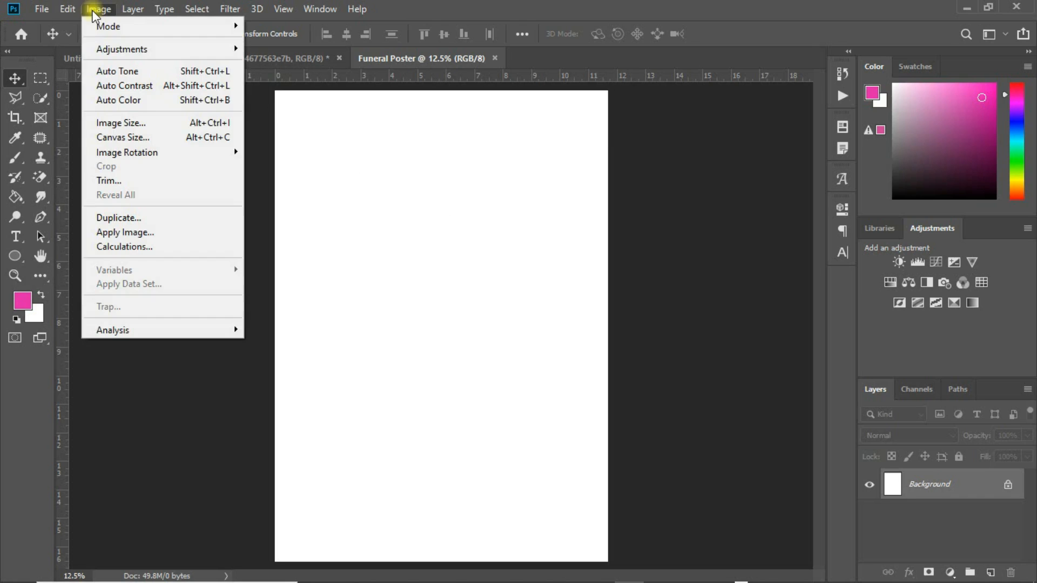
pyautogui.moveTo(125, 153)
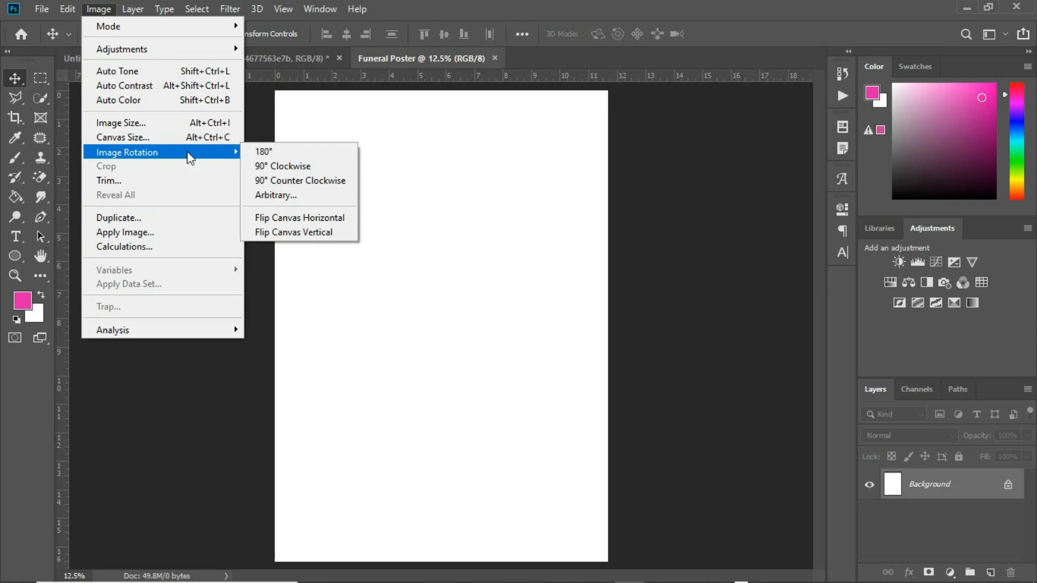
pyautogui.click(294, 185)
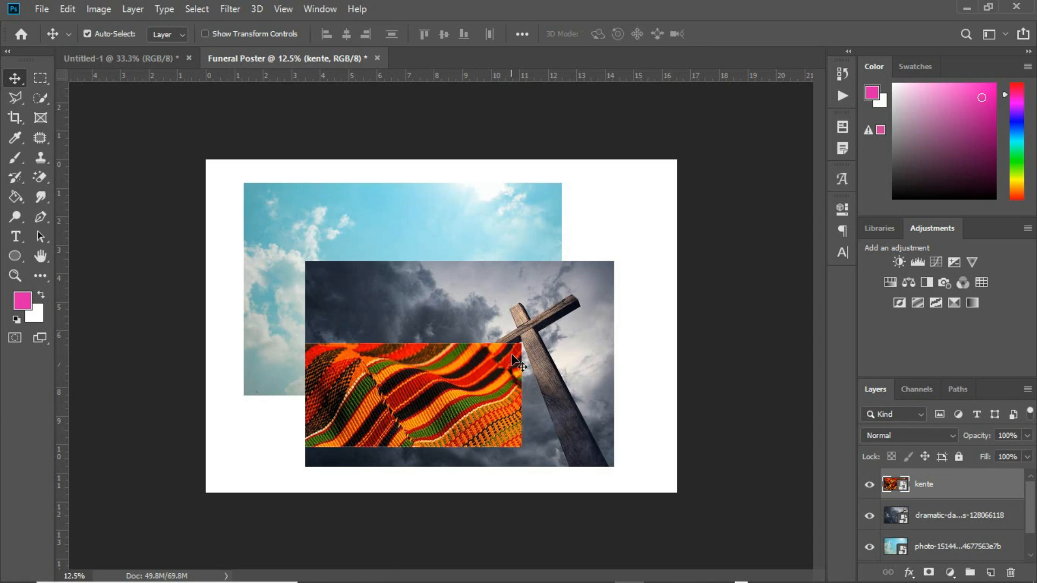
# Hide the kente and cross layers and shift the sky photo to the right
pyautogui.click(868, 484)
pyautogui.click(869, 515)
pyautogui.moveTo(500, 310); pyautogui.dragTo(532, 273)
# Scale the sky photo to span the full poster width
pyautogui.press('ctrl')
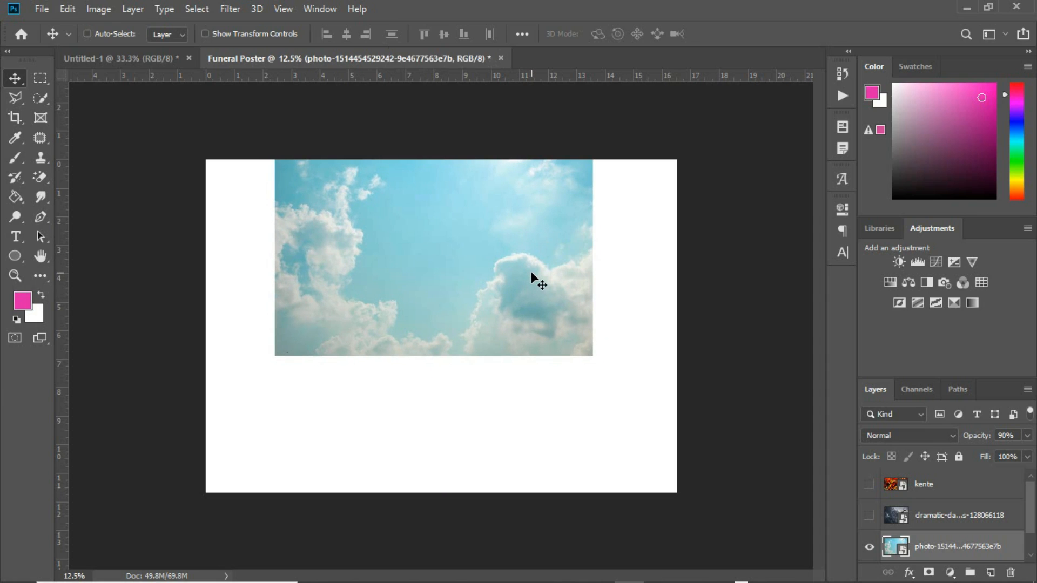
pyautogui.hotkey('ctrl', 't')
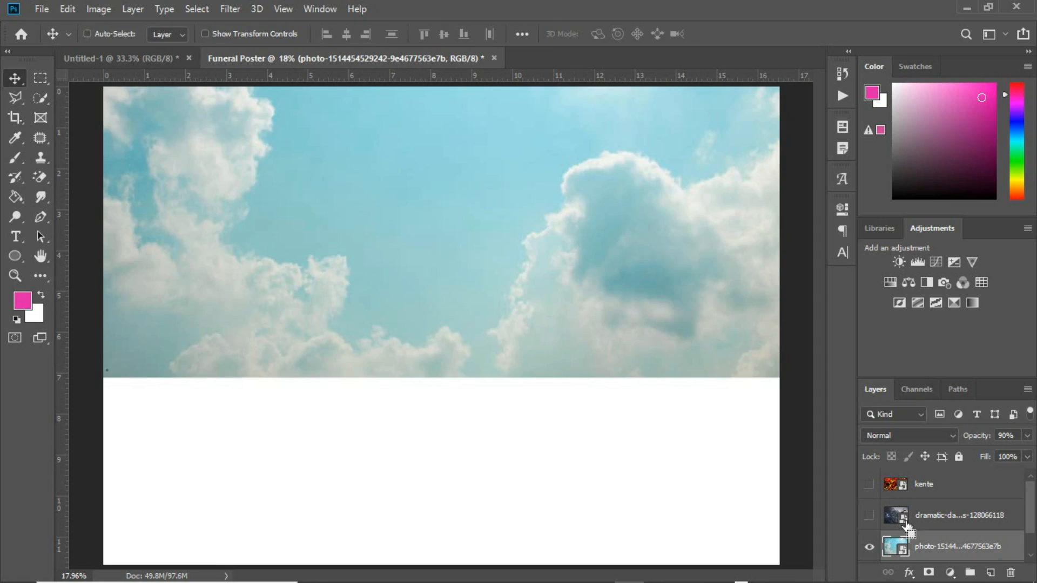
pyautogui.moveTo(907, 535); pyautogui.dragTo(907, 526)
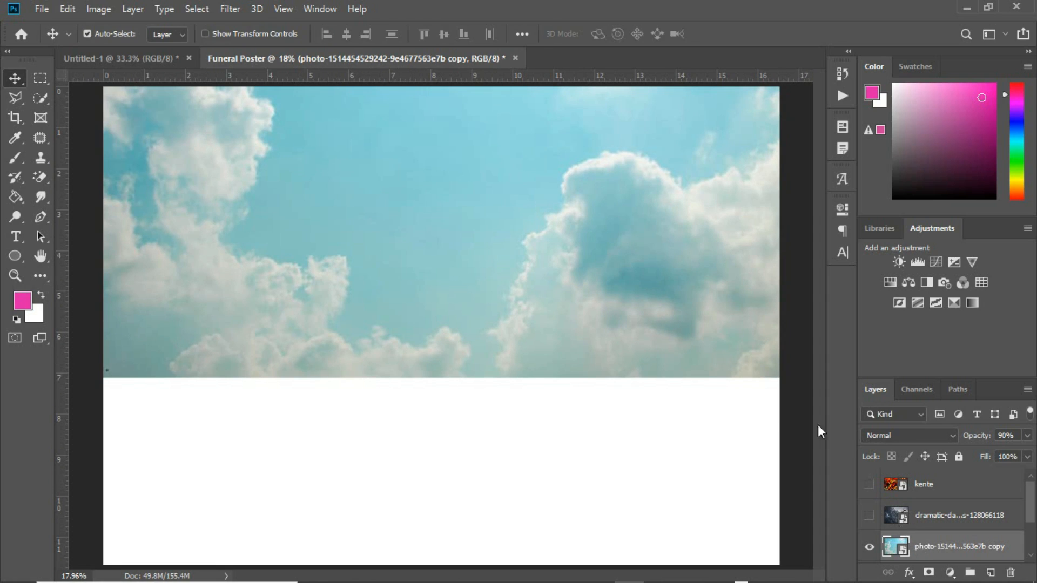
# Rasterize the copied sky photo layer
pyautogui.click(927, 547)
pyautogui.rightClick(927, 547)
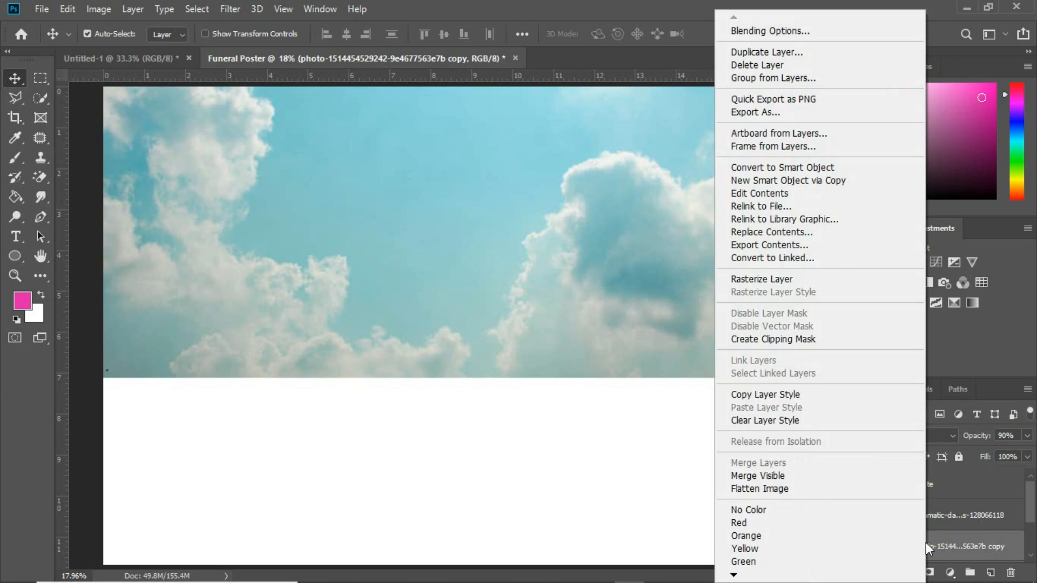
pyautogui.click(798, 279)
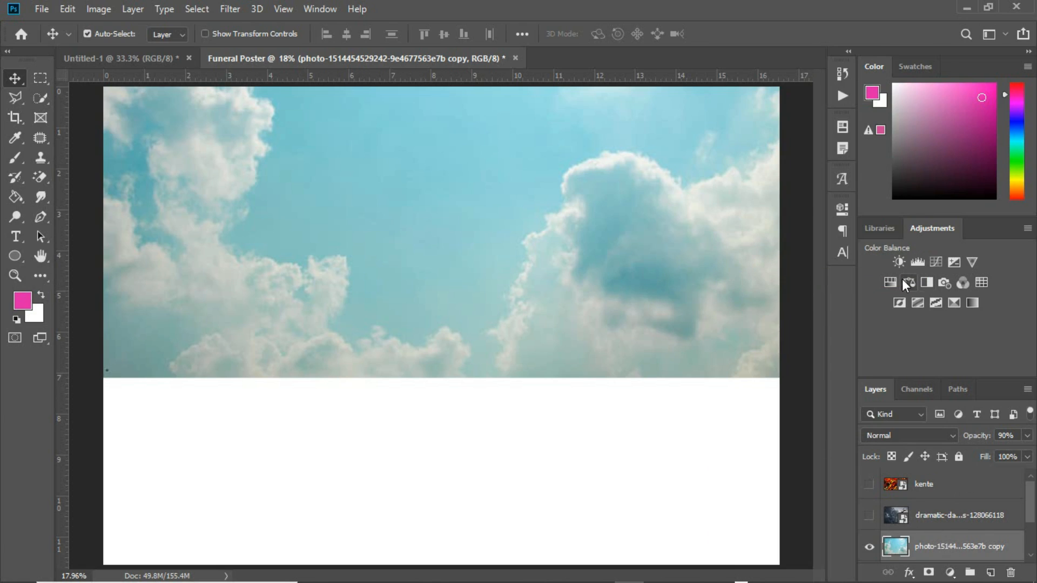
# Add a Black & White adjustment clipped to the sky copy layer
pyautogui.click(925, 282)
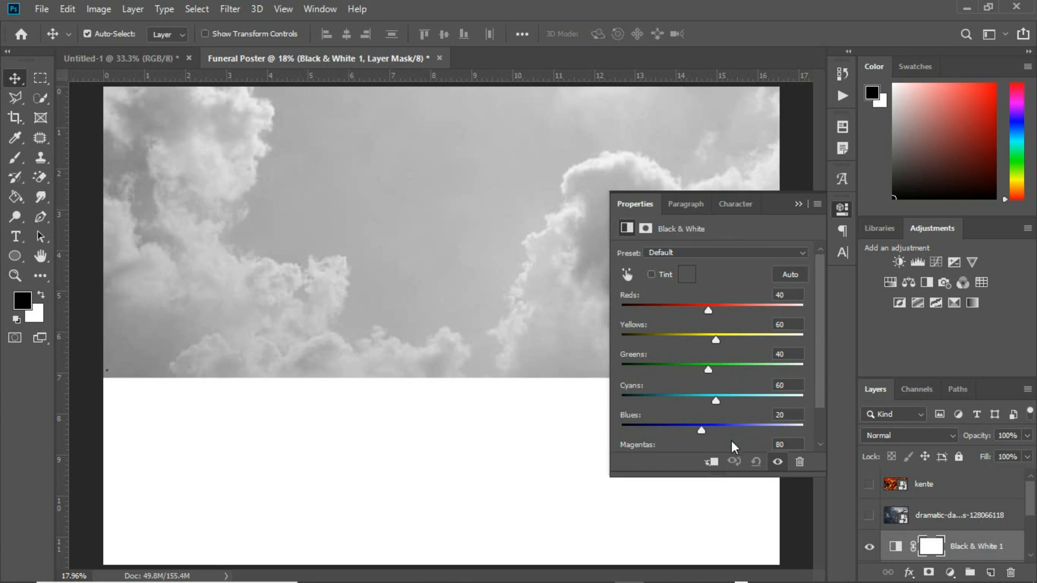
pyautogui.click(712, 462)
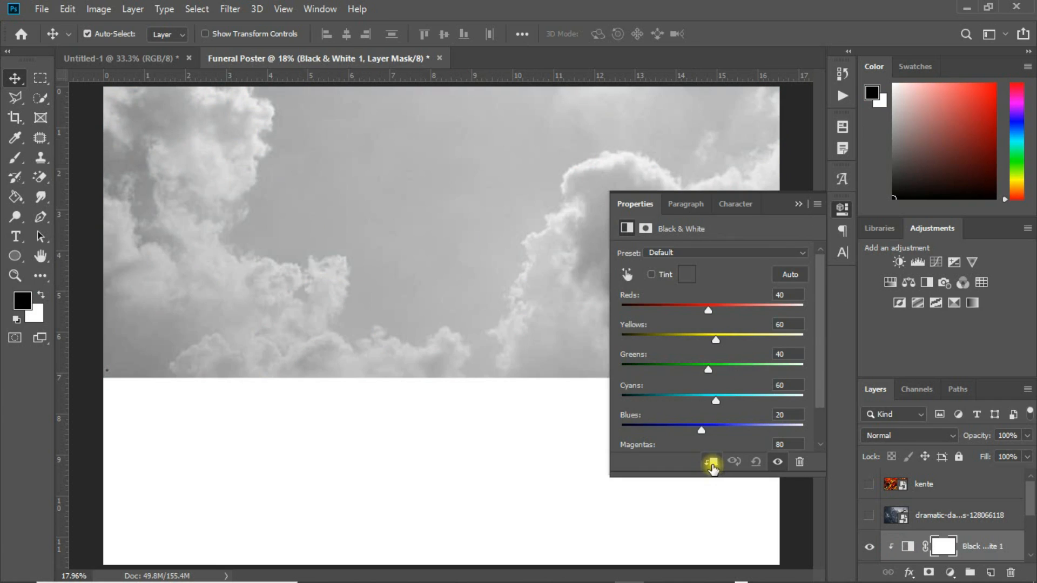
pyautogui.click(797, 204)
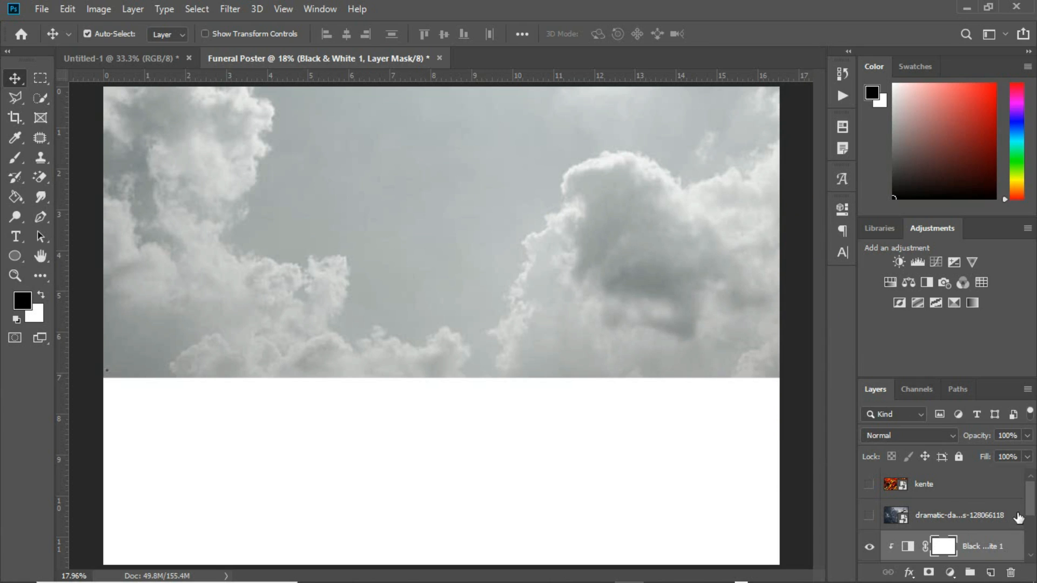
# Add a layer mask to the copied sky photo layer
pyautogui.scroll(-2, 1015, 519)
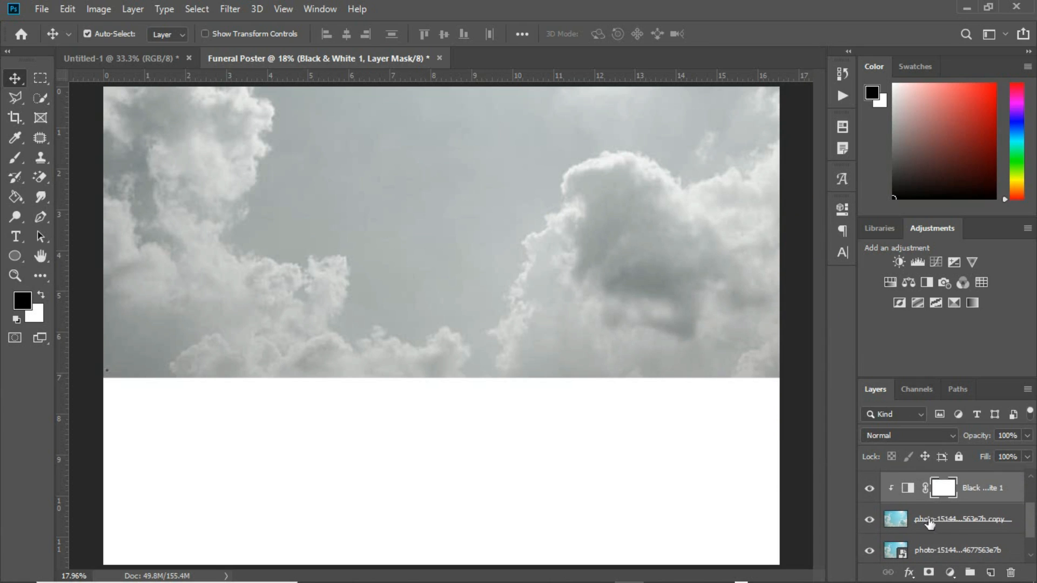
pyautogui.click(928, 527)
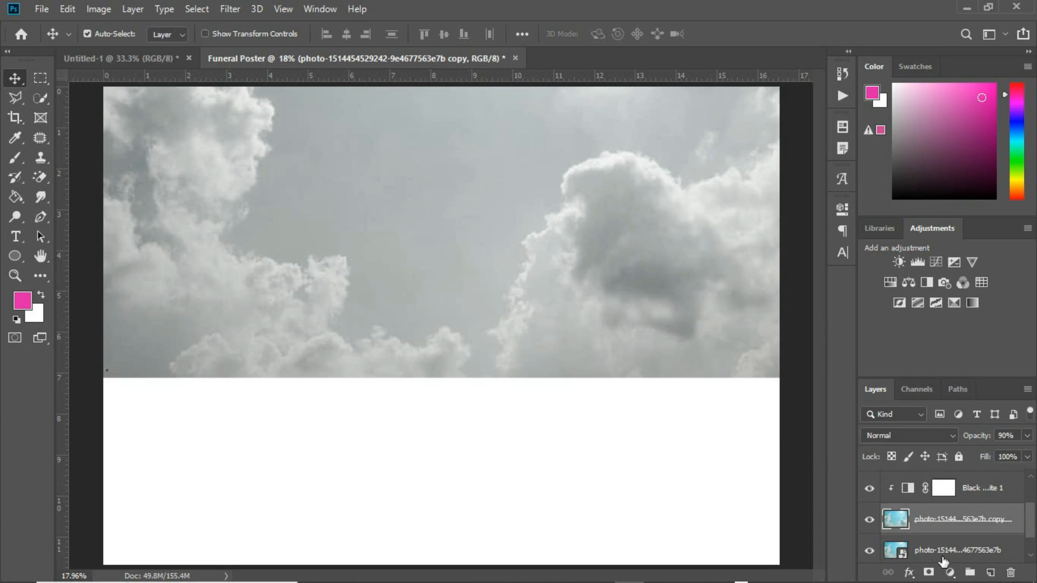
pyautogui.click(928, 573)
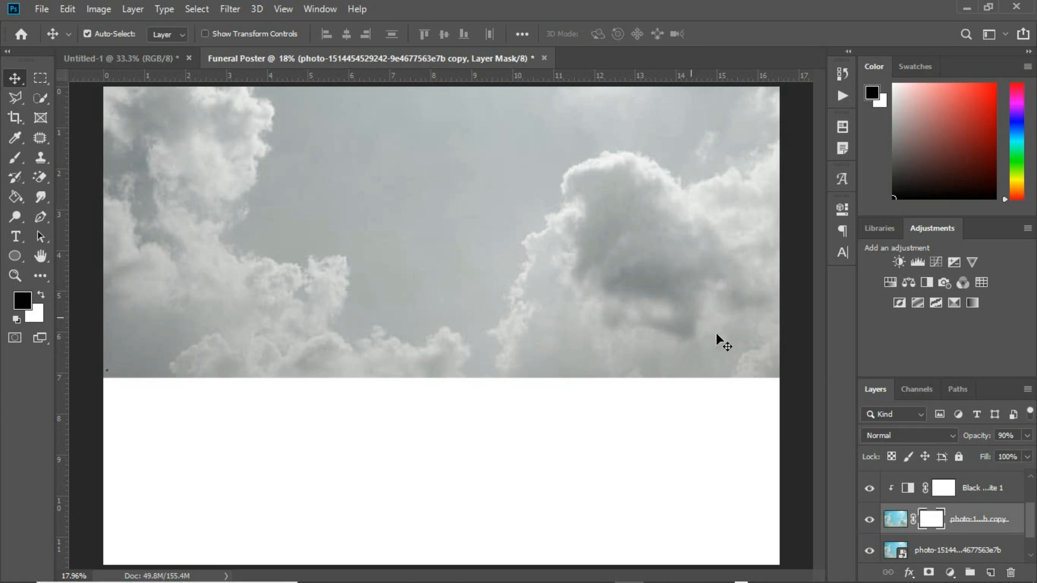
# Paint black on the sky copy's mask with an enlarged brush to reveal blue sky
pyautogui.moveTo(1012, 582)
pyautogui.press('b')
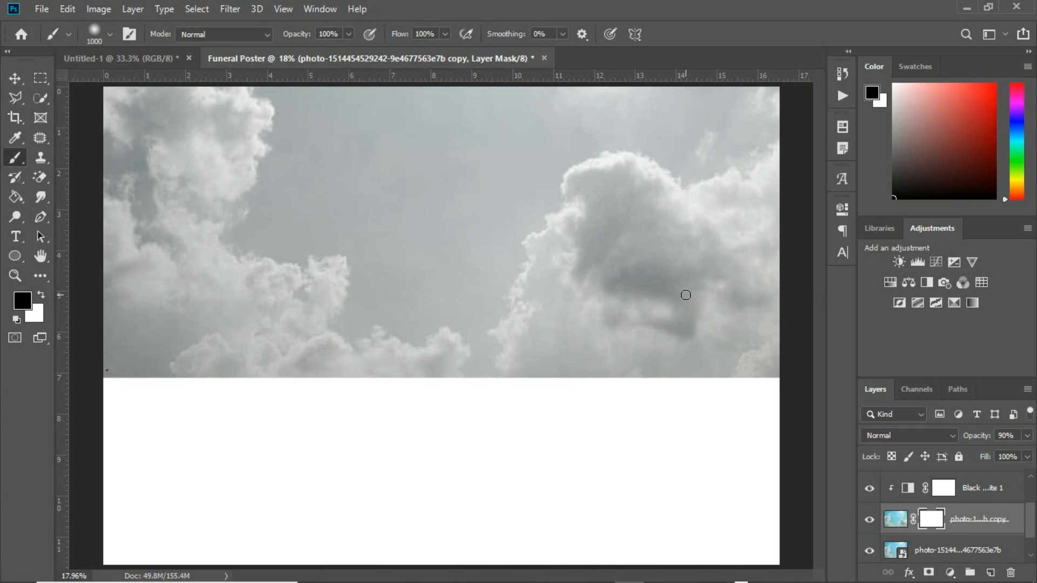
pyautogui.press(']')
pyautogui.press(']')
pyautogui.moveTo(762, 364)
pyautogui.mouseDown()
pyautogui.moveTo(768, 350)
pyautogui.moveTo(722, 386)
pyautogui.mouseUp()
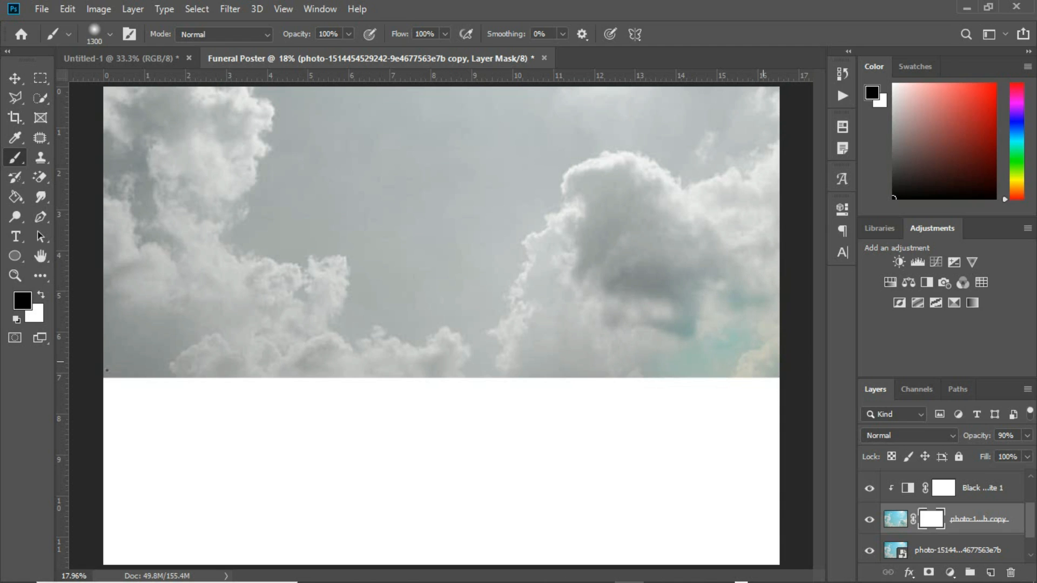
pyautogui.moveTo(812, 304); pyautogui.dragTo(761, 351)
pyautogui.click(868, 550)
pyautogui.click(868, 550)
pyautogui.moveTo(702, 388); pyautogui.dragTo(288, 433)
# Set the sky copy's opacity to about 60%
pyautogui.hotkey('alt', 'BackSpace')
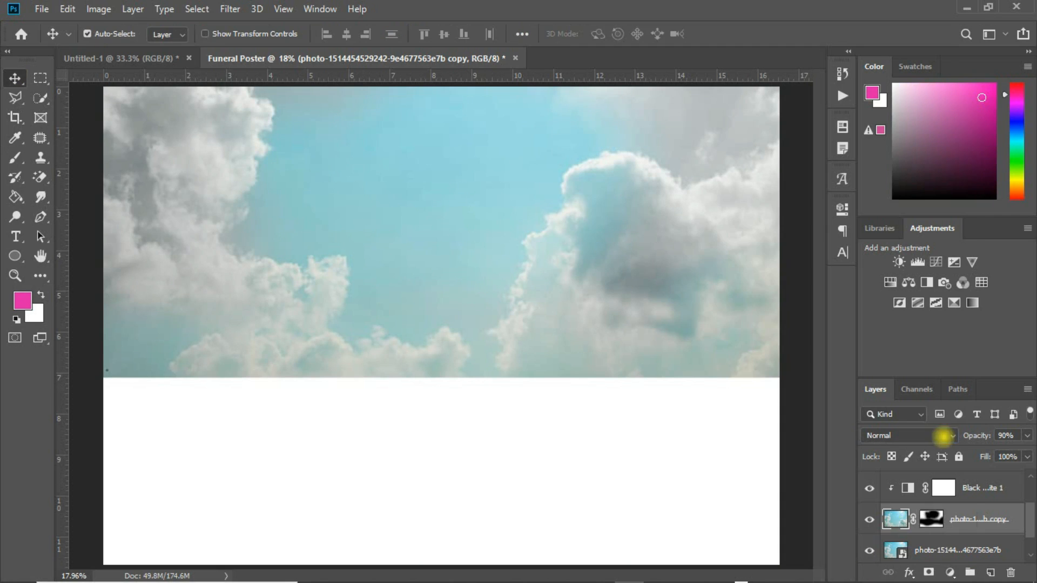
pyautogui.click(943, 435)
pyautogui.click(1027, 435)
pyautogui.moveTo(1026, 435); pyautogui.dragTo(997, 452)
pyautogui.click(1027, 435)
# Select all the sky layers together
pyautogui.click(983, 488)
pyautogui.scroll(-2, 972, 515)
pyautogui.keyDown('shift'); pyautogui.click(966, 516); pyautogui.keyUp('shift')
# Group the sky layers into Group 1, then show the cross image and move it up
pyautogui.hotkey('ctrl', 'g')
pyautogui.click(868, 516)
pyautogui.moveTo(606, 461); pyautogui.dragTo(607, 428)
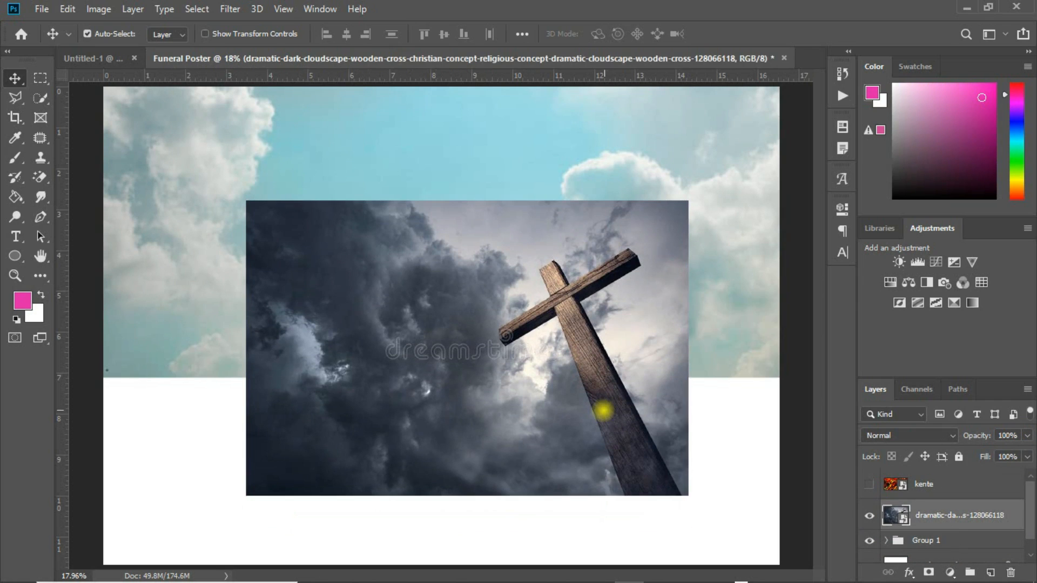
pyautogui.moveTo(602, 381); pyautogui.dragTo(597, 359)
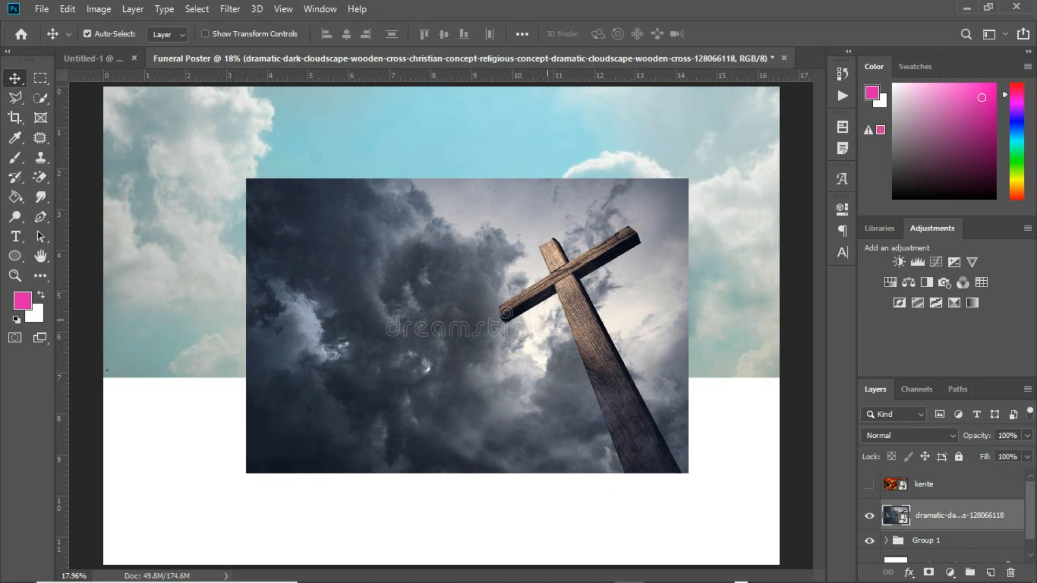
# Flip the cross image horizontally and enlarge it to about 594% at the top-left
pyautogui.hotkey('ctrl', 't')
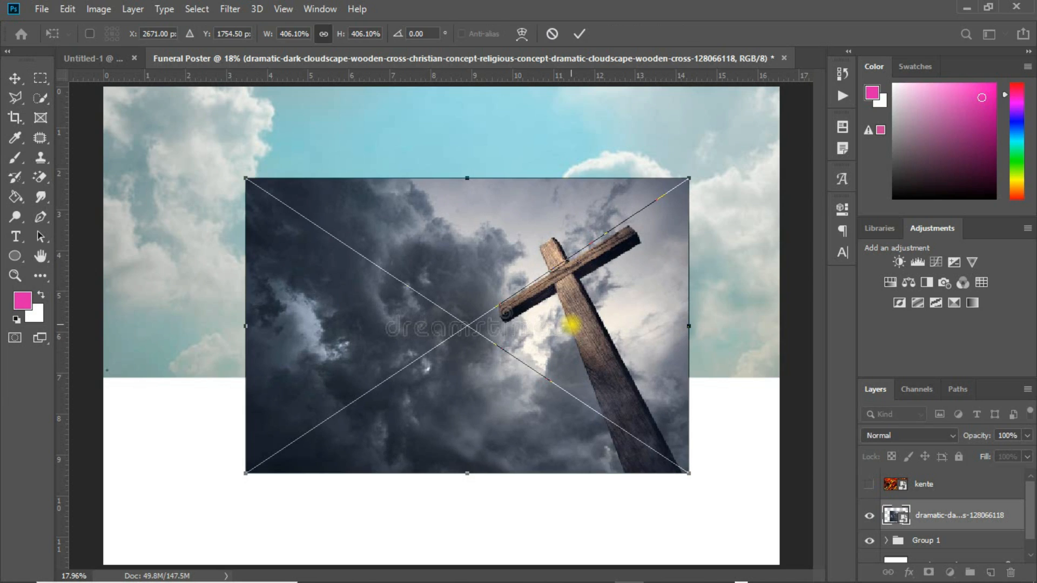
pyautogui.rightClick(571, 325)
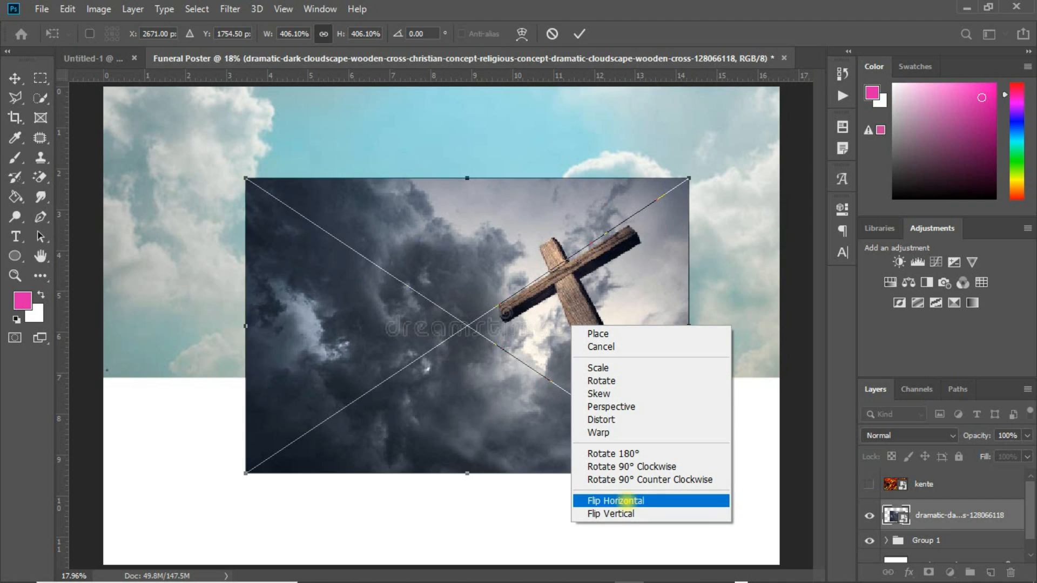
pyautogui.click(624, 500)
pyautogui.moveTo(425, 313); pyautogui.dragTo(282, 222)
pyautogui.moveTo(547, 382); pyautogui.dragTo(649, 450)
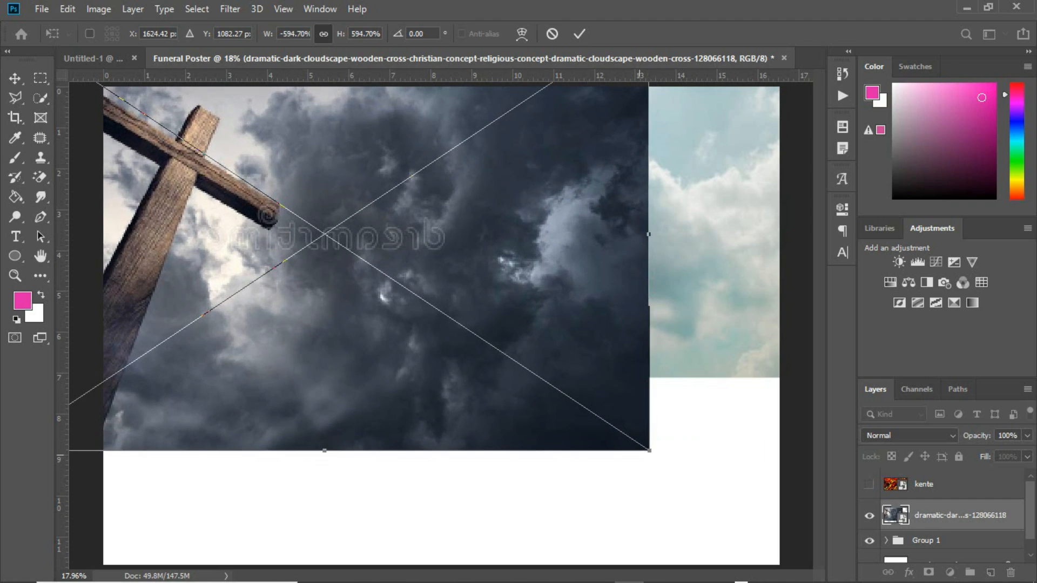
pyautogui.moveTo(510, 314); pyautogui.dragTo(539, 304)
pyautogui.press('Return')
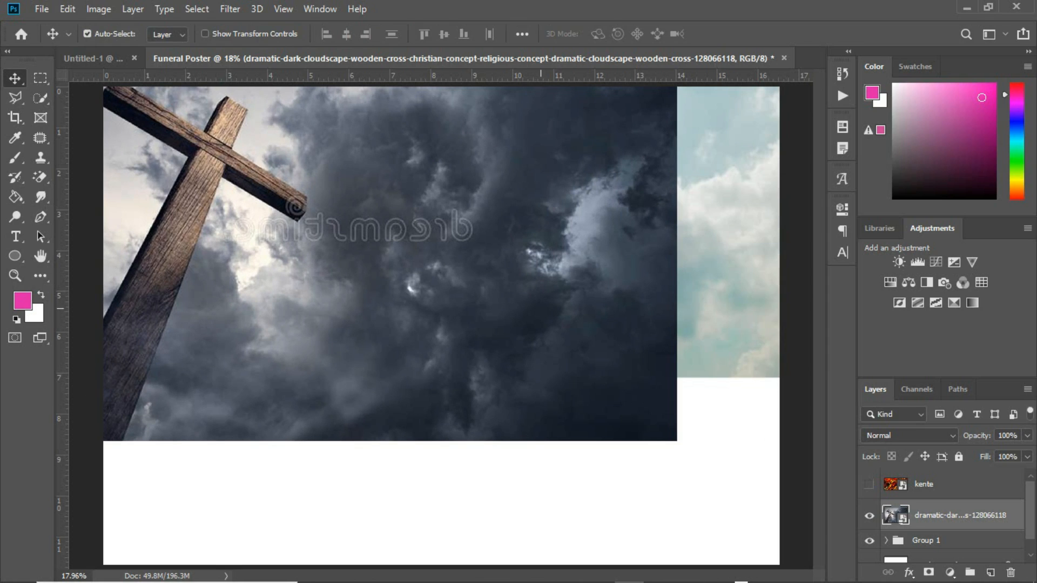
# Mask away the cloudscape's dark right side with a black brush and show the kente layer
pyautogui.click(929, 573)
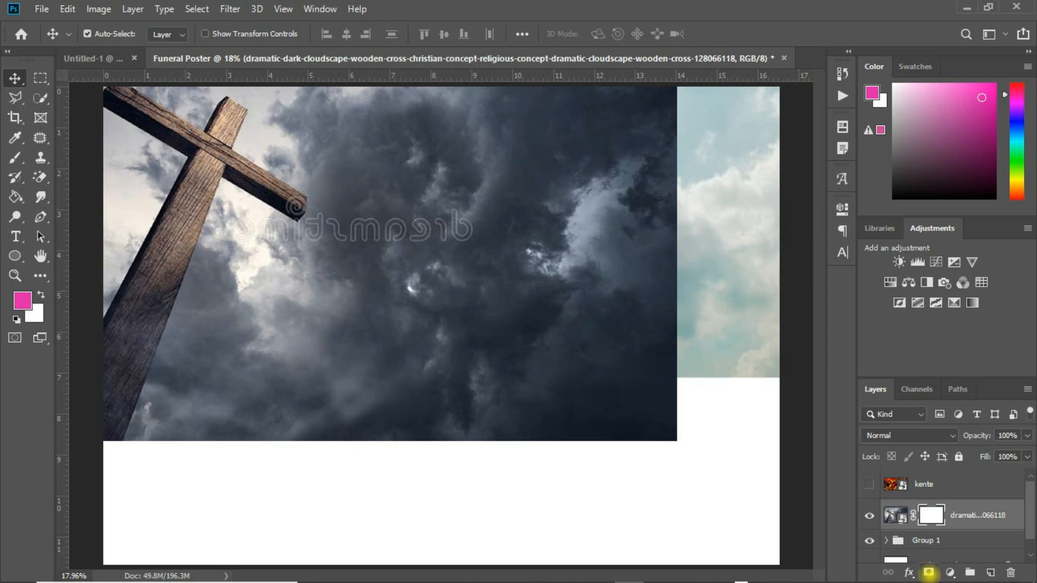
pyautogui.press('b')
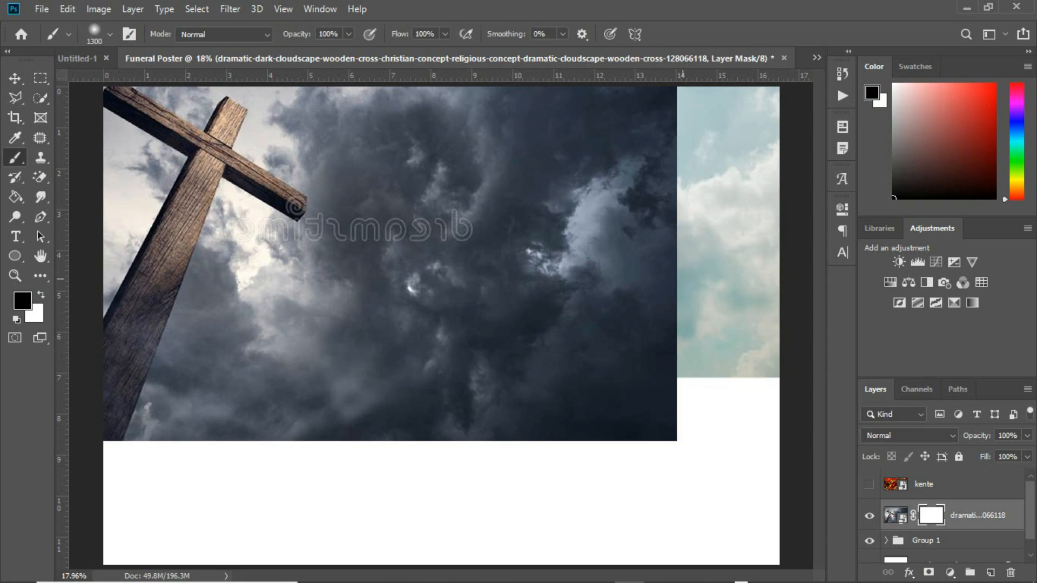
pyautogui.moveTo(687, 127)
pyautogui.mouseDown()
pyautogui.moveTo(645, 281)
pyautogui.moveTo(594, 367)
pyautogui.moveTo(672, 108)
pyautogui.moveTo(588, 178)
pyautogui.moveTo(648, 389)
pyautogui.mouseUp()
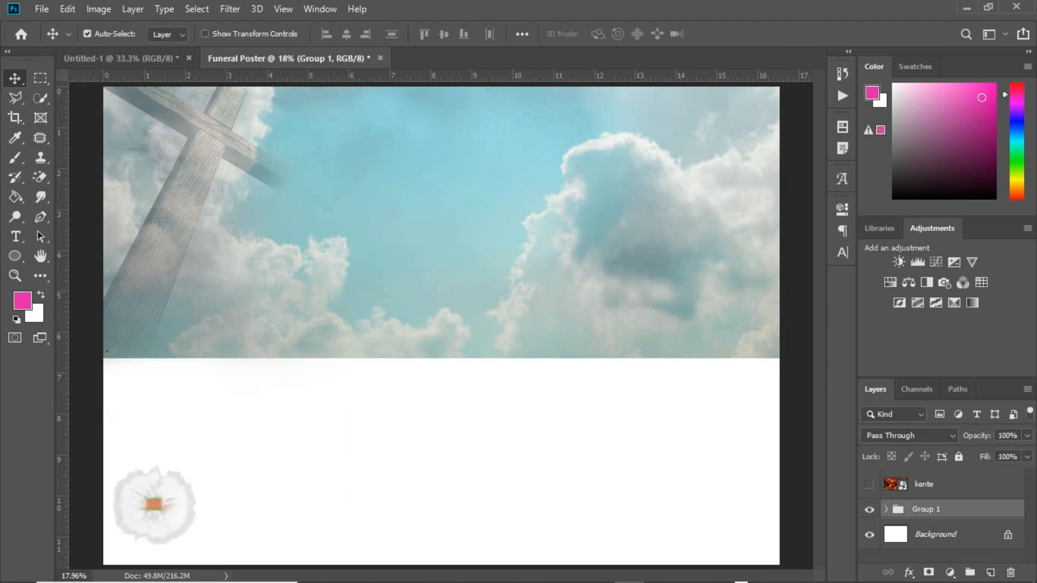
pyautogui.click(869, 485)
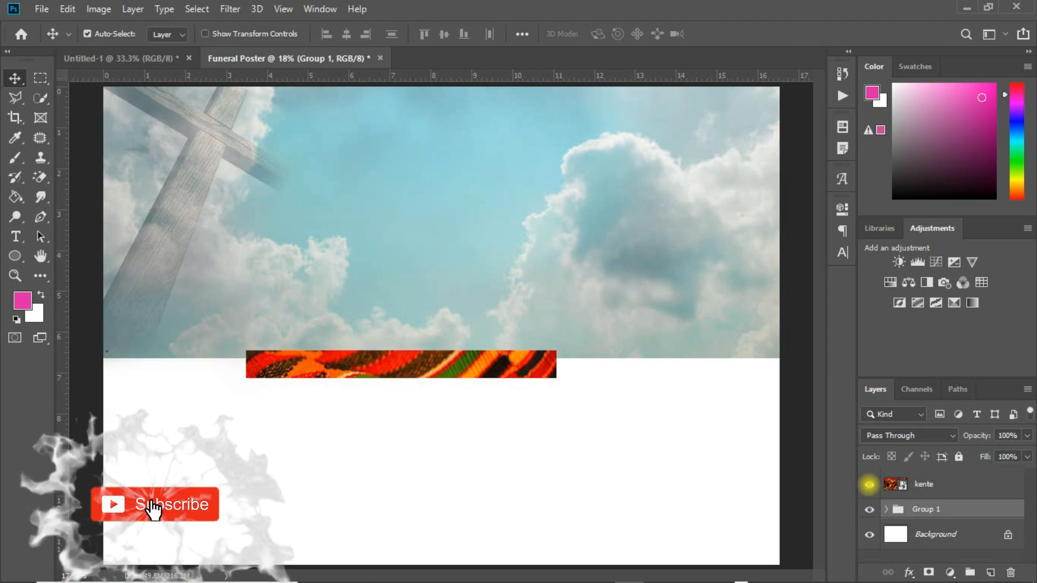
# Rotate the kente image 90° clockwise and place it at the poster's top-left edge
pyautogui.moveTo(469, 388); pyautogui.dragTo(420, 275)
pyautogui.hotkey('ctrl', 't')
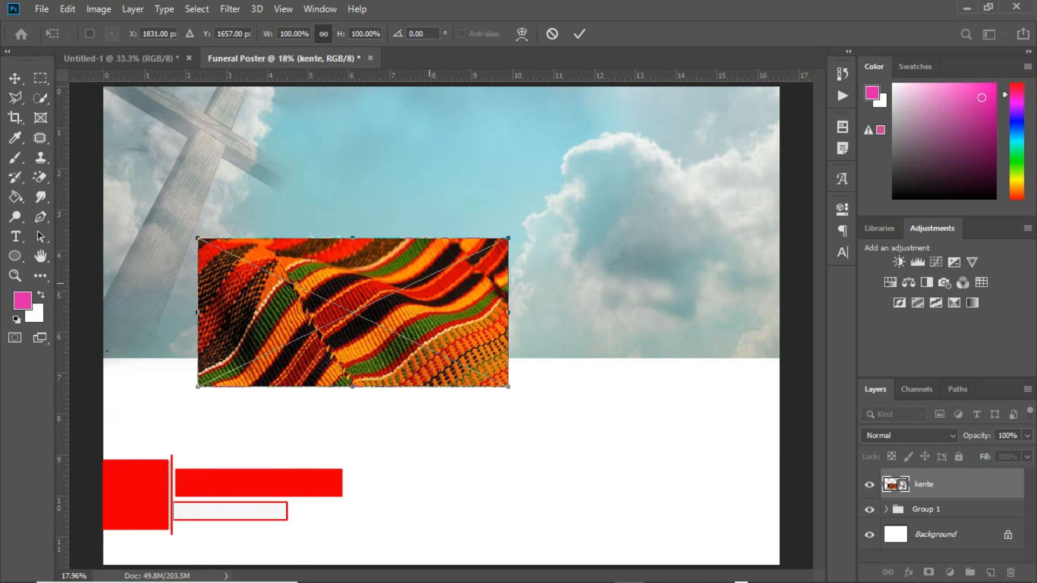
pyautogui.rightClick(435, 263)
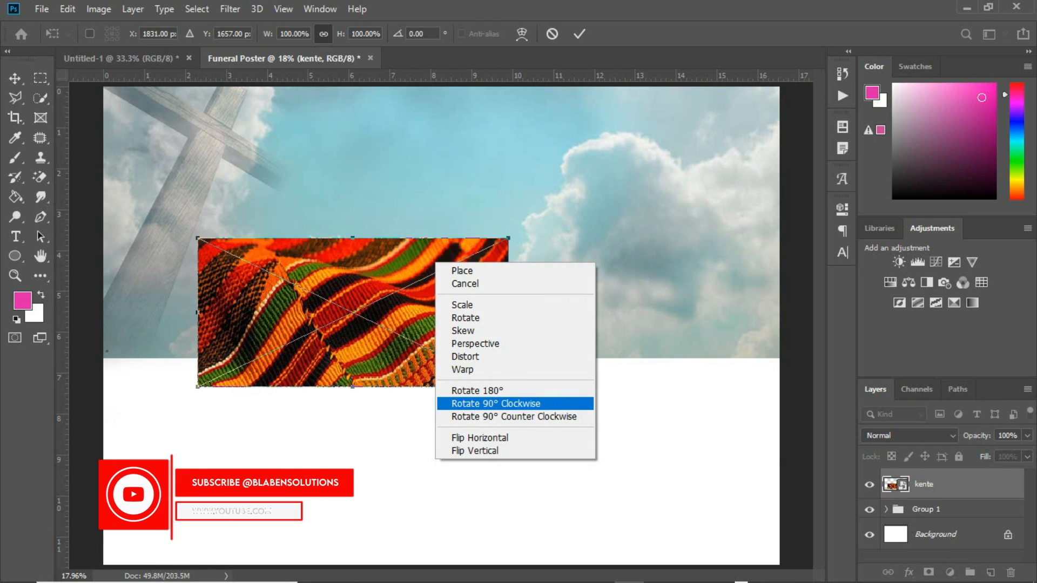
pyautogui.click(496, 403)
pyautogui.moveTo(385, 287); pyautogui.dragTo(176, 212)
pyautogui.press('Return')
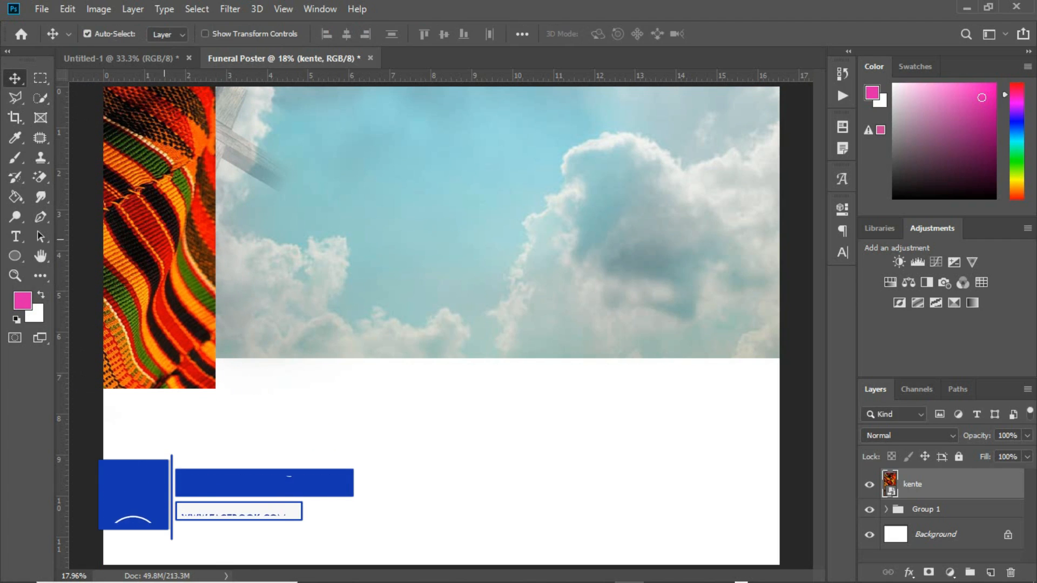
# Shrink the kente strip to about 93% and align it with the top edge
pyautogui.hotkey('ctrl', 't')
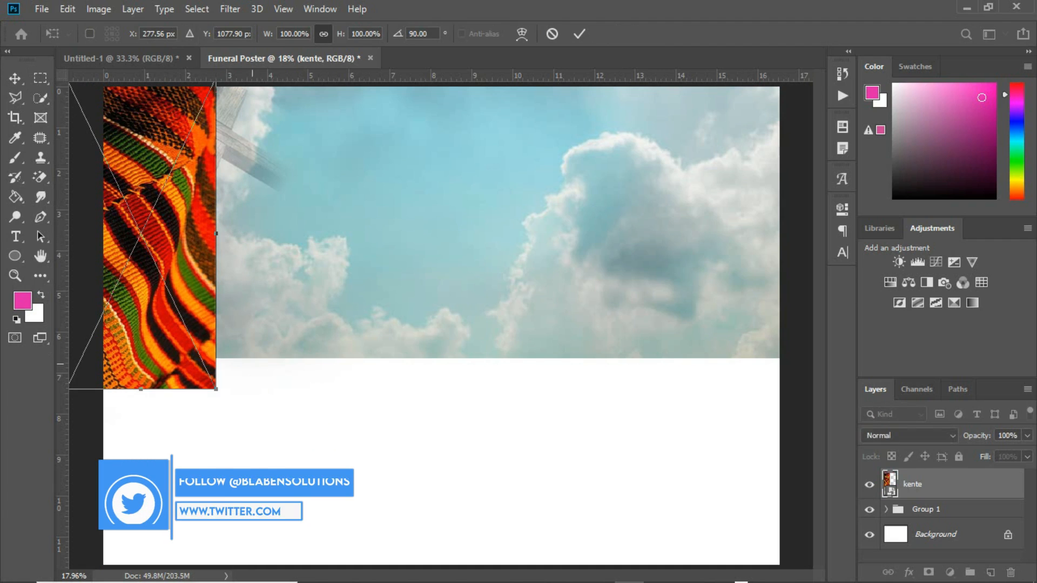
pyautogui.moveTo(215, 386); pyautogui.dragTo(210, 345)
pyautogui.moveTo(209, 298); pyautogui.dragTo(208, 292)
pyautogui.press('Return')
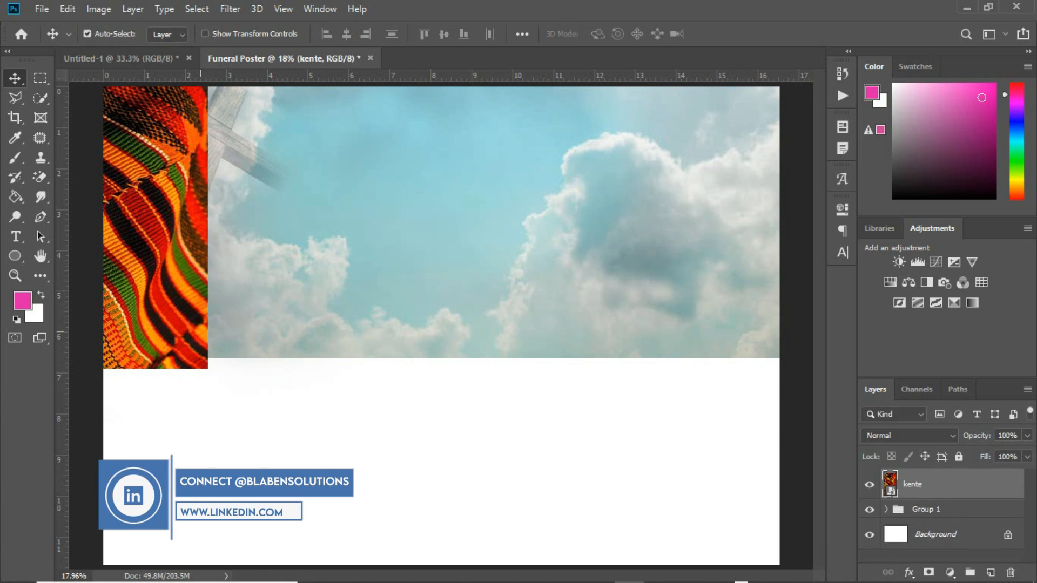
# Duplicate the kente strip and position the copy below it along the left edge
pyautogui.hotkey('ctrl', 'j')
pyautogui.moveTo(172, 294); pyautogui.dragTo(187, 541)
pyautogui.moveTo(184, 405); pyautogui.dragTo(164, 438)
pyautogui.moveTo(154, 476); pyautogui.dragTo(154, 476)
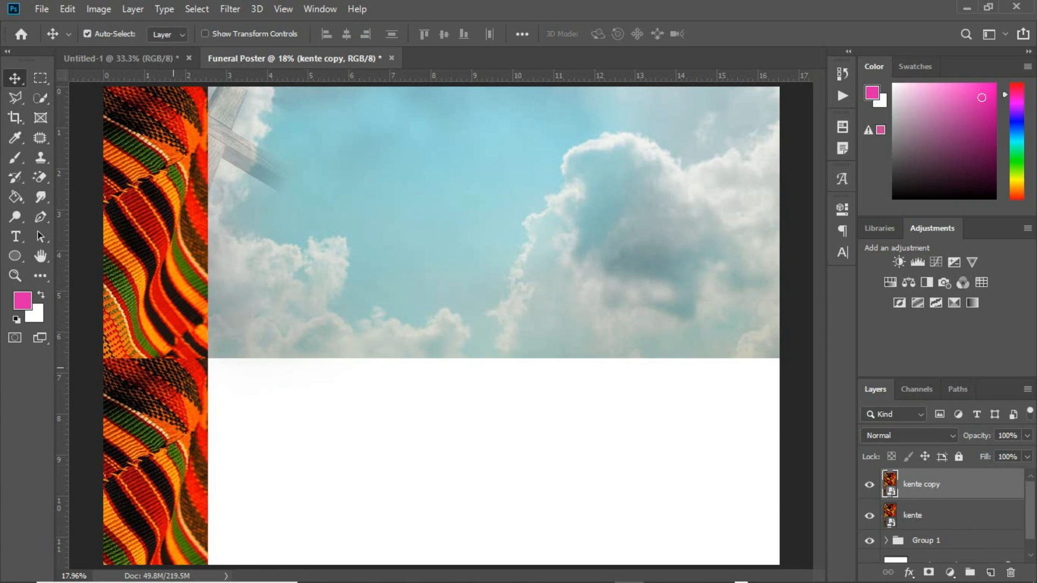
# Merge both kente layers, undo the merge, and select the kente copy layer
pyautogui.keyDown('shift'); pyautogui.click(910, 518); pyautogui.keyUp('shift')
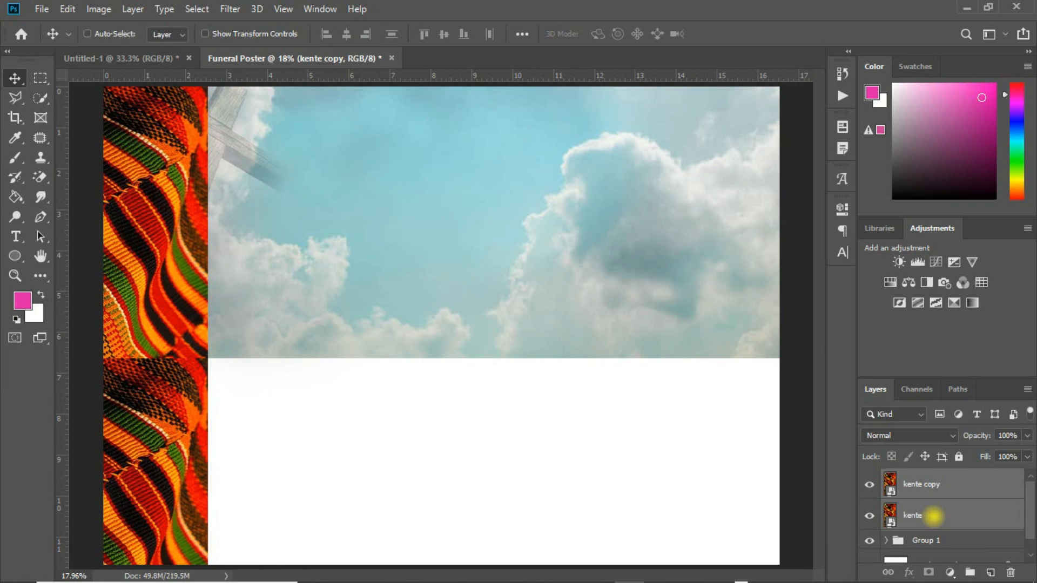
pyautogui.hotkey('ctrl', 'e')
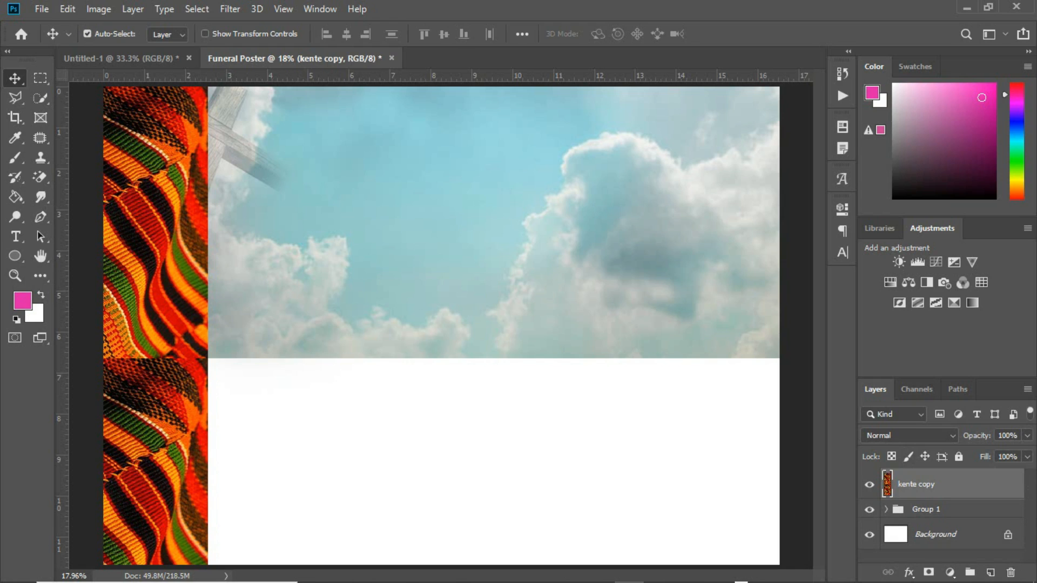
pyautogui.hotkey('ctrl', 'z')
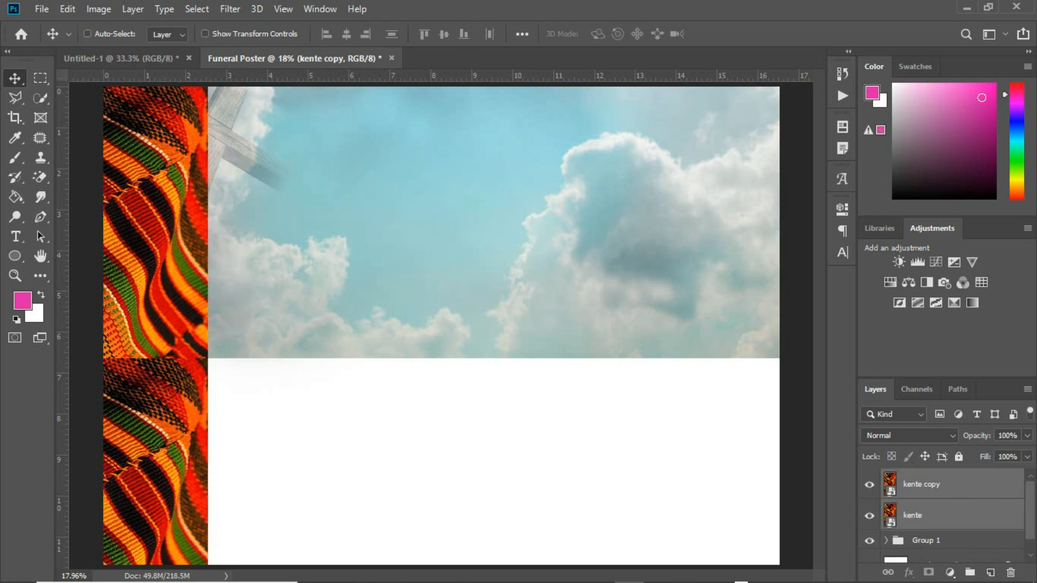
pyautogui.click(889, 482)
# Mask the lower kente copy and fade its right edge into white with a soft black brush
pyautogui.click(928, 573)
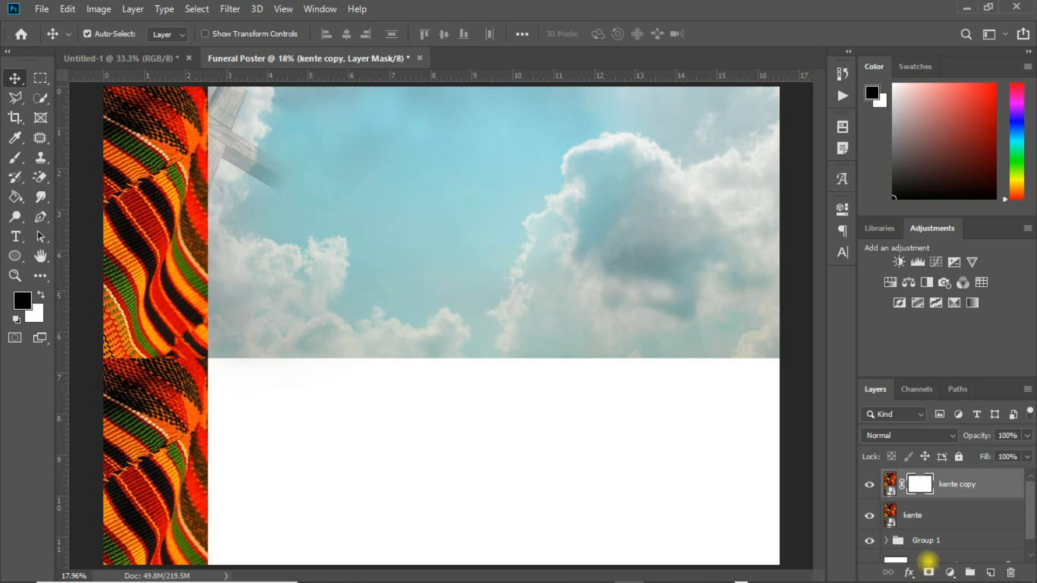
pyautogui.click(869, 485)
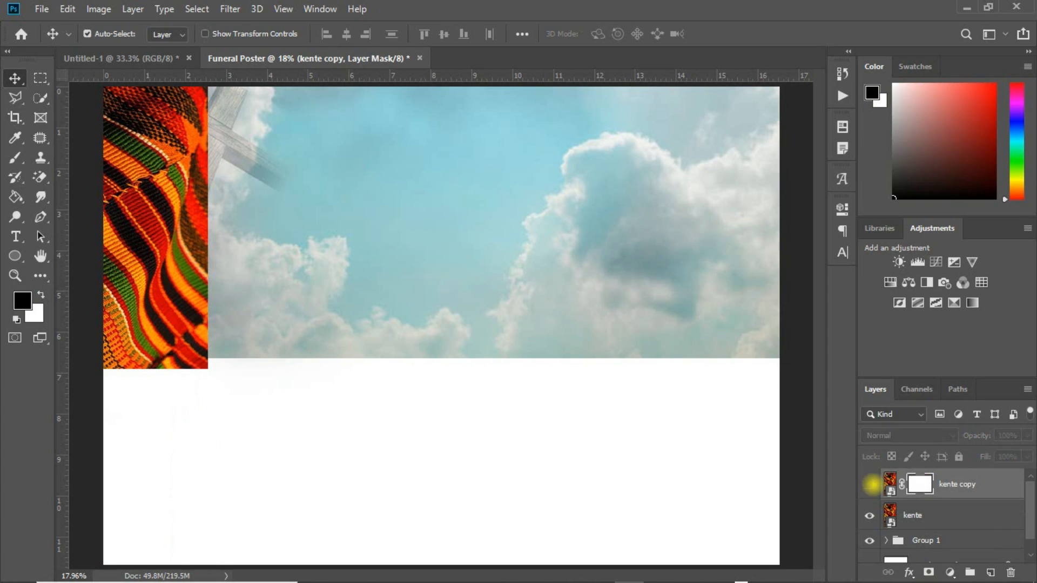
pyautogui.click(869, 484)
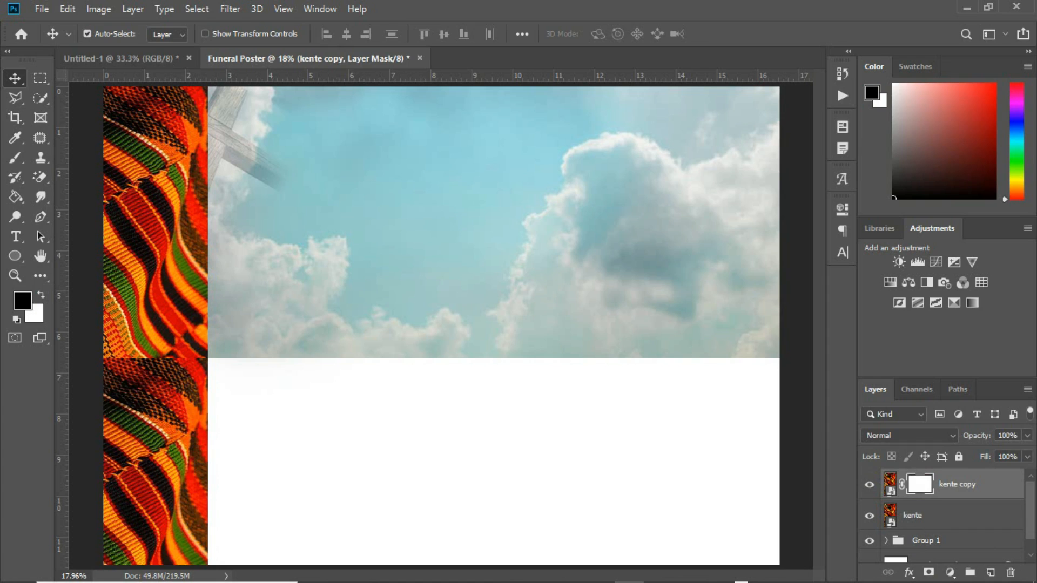
pyautogui.press('b')
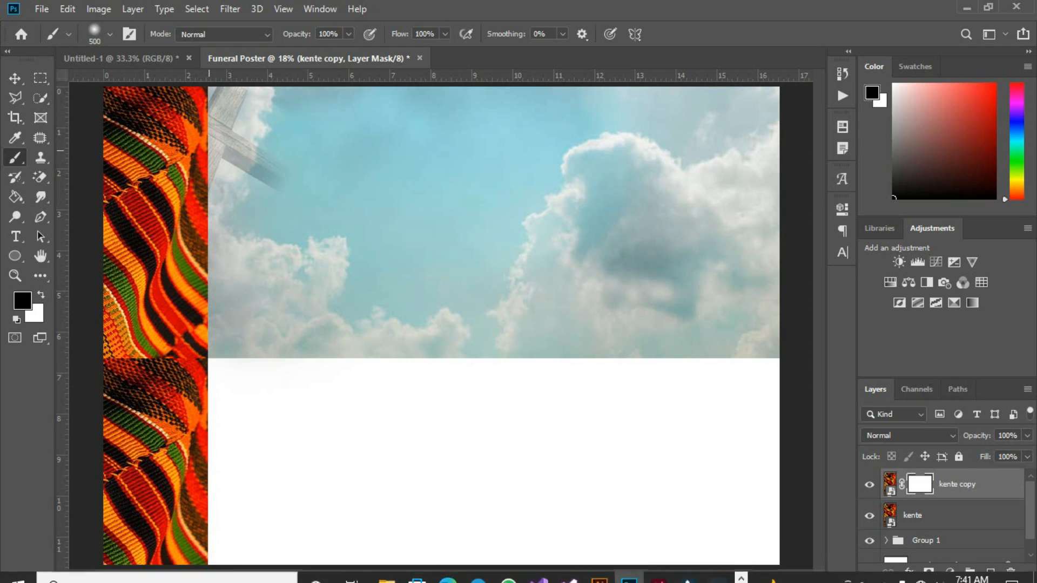
pyautogui.moveTo(209, 102); pyautogui.dragTo(209, 138)
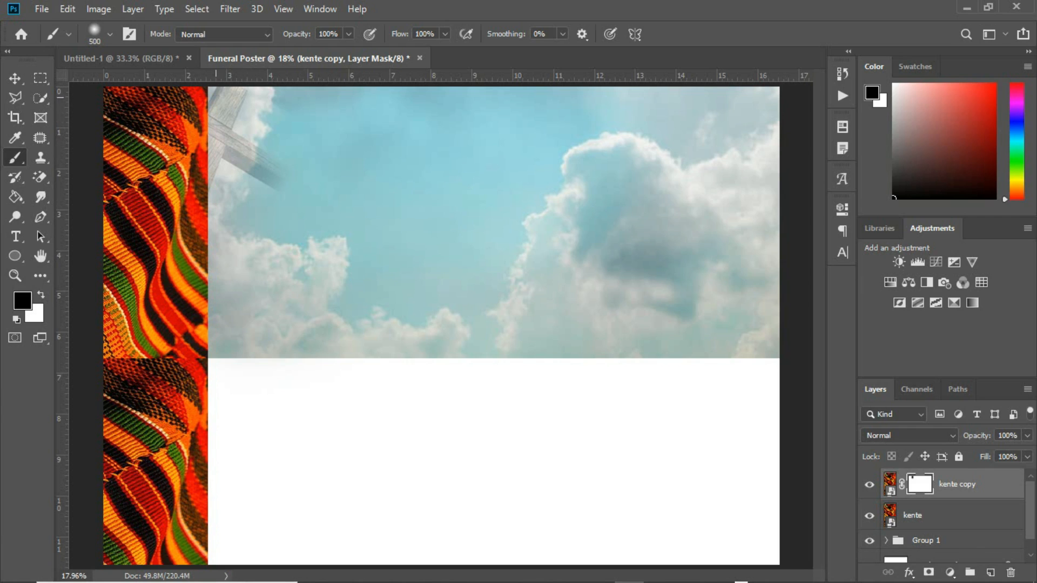
pyautogui.moveTo(210, 102)
pyautogui.mouseDown()
pyautogui.moveTo(210, 145)
pyautogui.moveTo(206, 89)
pyautogui.moveTo(208, 184)
pyautogui.mouseUp()
pyautogui.moveTo(206, 373); pyautogui.dragTo(206, 528)
pyautogui.moveTo(212, 482)
pyautogui.mouseDown()
pyautogui.moveTo(208, 540)
pyautogui.moveTo(216, 362)
pyautogui.moveTo(230, 550)
pyautogui.mouseUp()
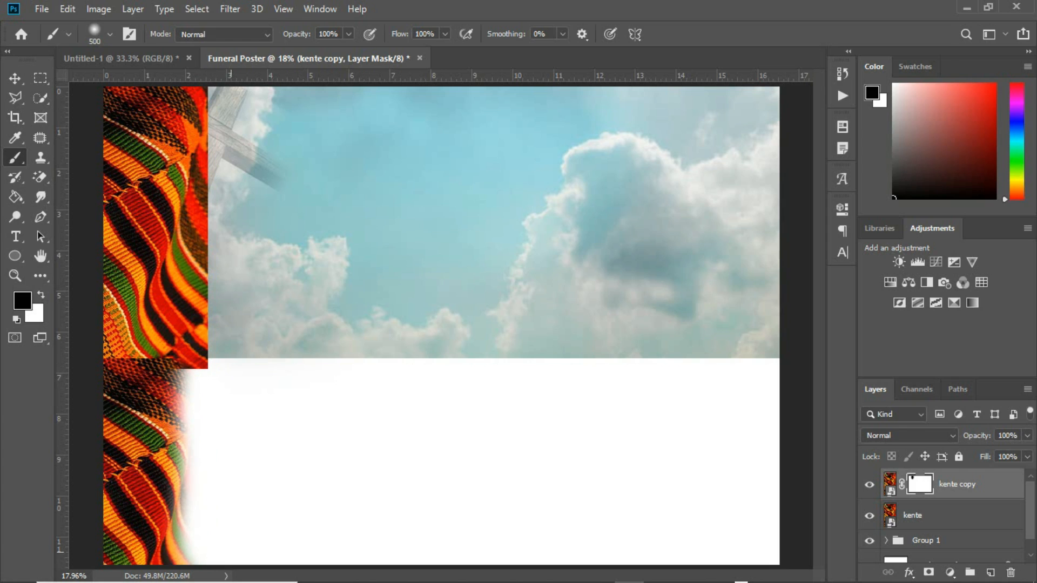
# Add a mask to the upper kente layer and merge both kente strips into one layer
pyautogui.click(925, 518)
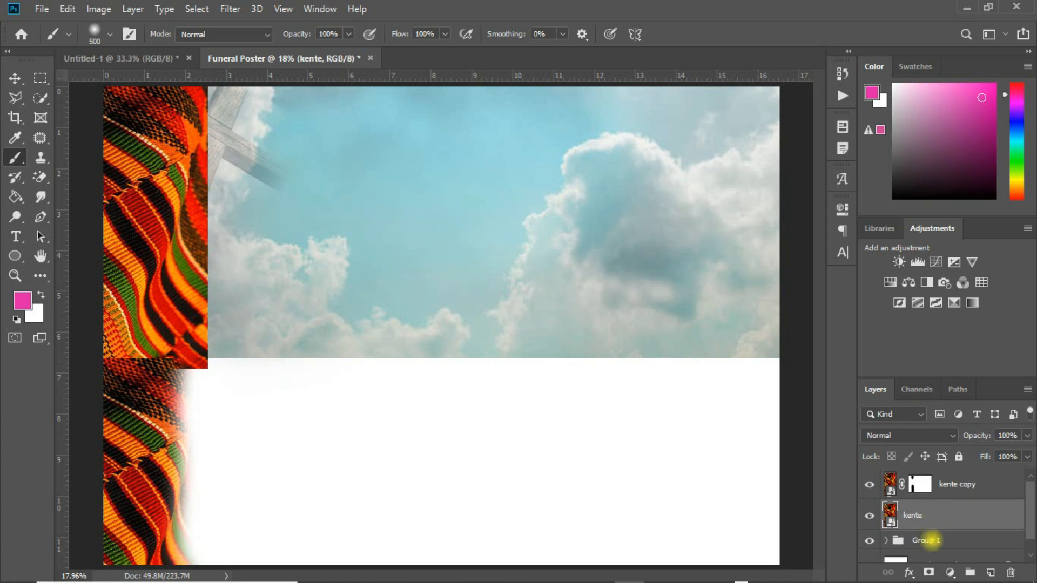
pyautogui.click(928, 572)
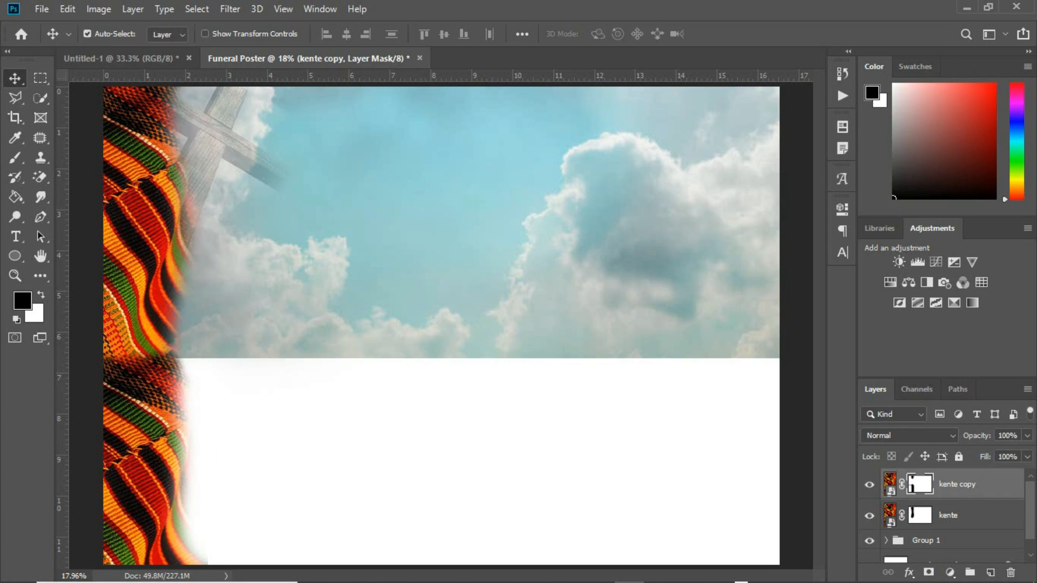
pyautogui.keyDown('shift'); pyautogui.click(982, 512); pyautogui.keyUp('shift')
pyautogui.hotkey('ctrl', 'e')
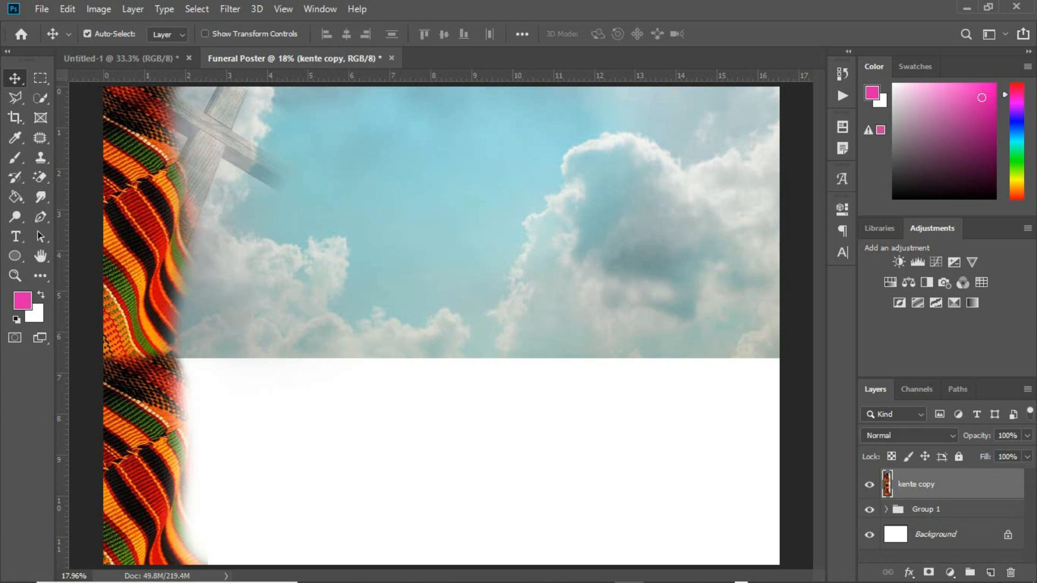
# Nudge the kente border left, then duplicate it onto the poster's right edge
pyautogui.hotkey('shift', 'Left')
pyautogui.hotkey('shift', 'Left')
pyautogui.hotkey('shift', 'Left')
pyautogui.hotkey('shift', 'Left')
pyautogui.hotkey('shift', 'Left')
pyautogui.hotkey('shift', 'Left')
pyautogui.hotkey('shift', 'Left')
pyautogui.hotkey('shift', 'Left')
pyautogui.hotkey('shift', 'Left')
pyautogui.hotkey('shift', 'Left')
pyautogui.hotkey('shift', 'Left')
pyautogui.hotkey('shift', 'Left')
pyautogui.hotkey('shift', 'Left')
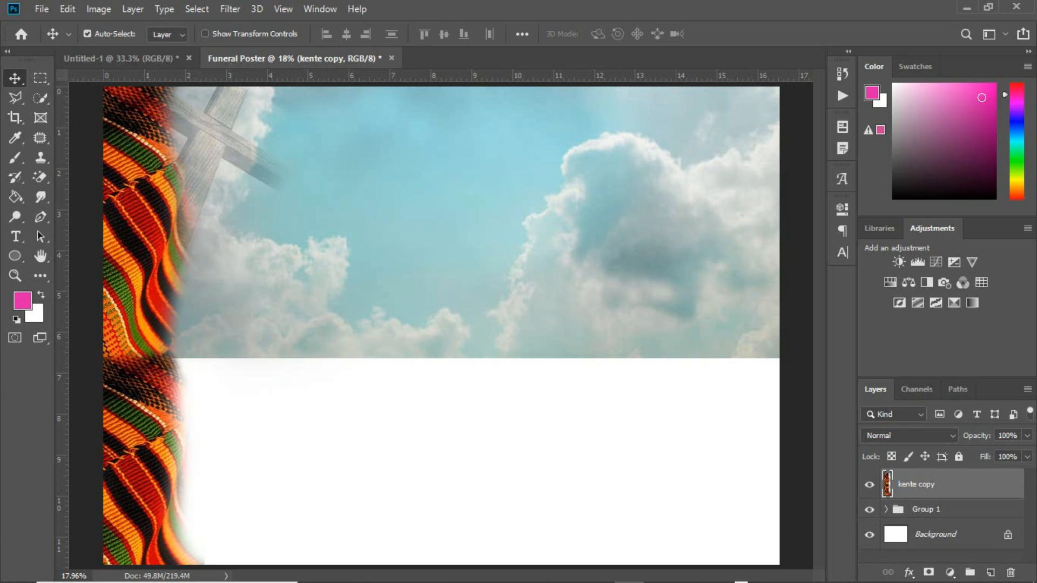
pyautogui.hotkey('shift', 'Left')
pyautogui.hotkey('shift', 'Left')
pyautogui.hotkey('shift', 'Left')
pyautogui.hotkey('shift', 'Left')
pyautogui.hotkey('shift', 'Left')
pyautogui.hotkey('shift', 'Left')
pyautogui.hotkey('shift', 'Left')
pyautogui.hotkey('shift', 'Left')
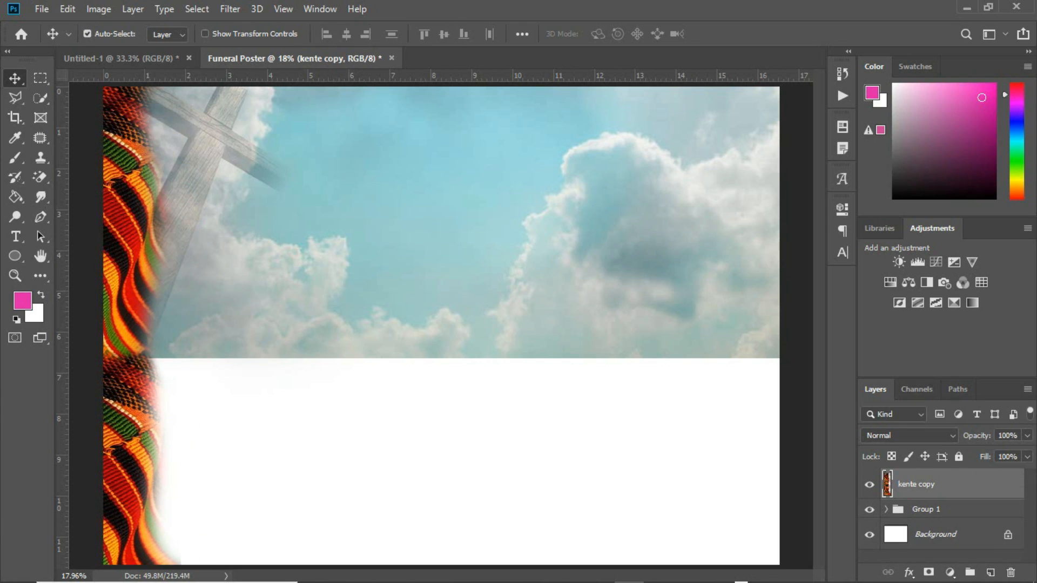
pyautogui.hotkey('shift', 'Left')
pyautogui.hotkey('shift', 'Left')
pyautogui.hotkey('shift', 'Left')
pyautogui.hotkey('shift', 'Left')
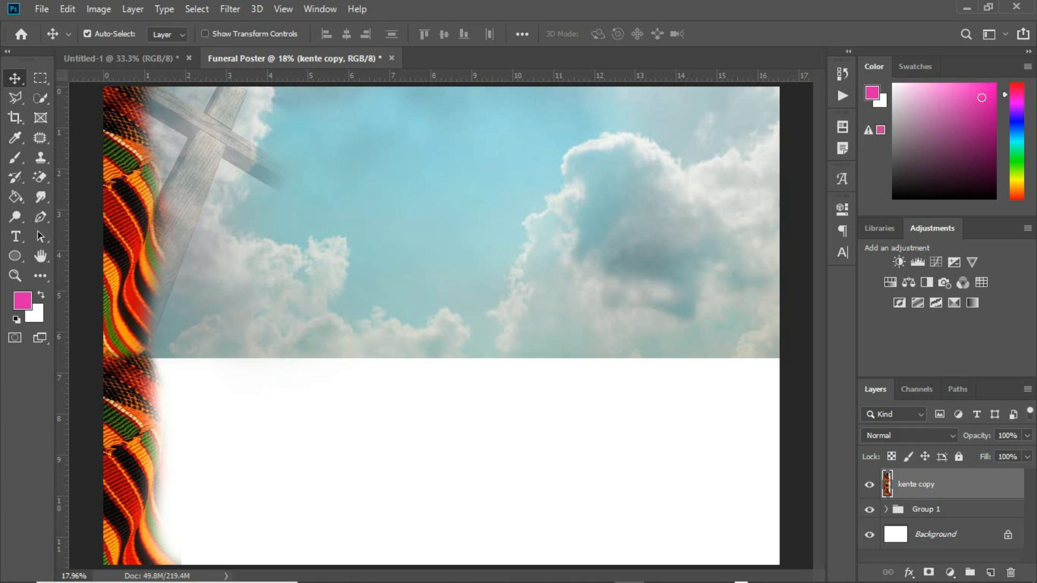
pyautogui.hotkey('ctrl', 'j')
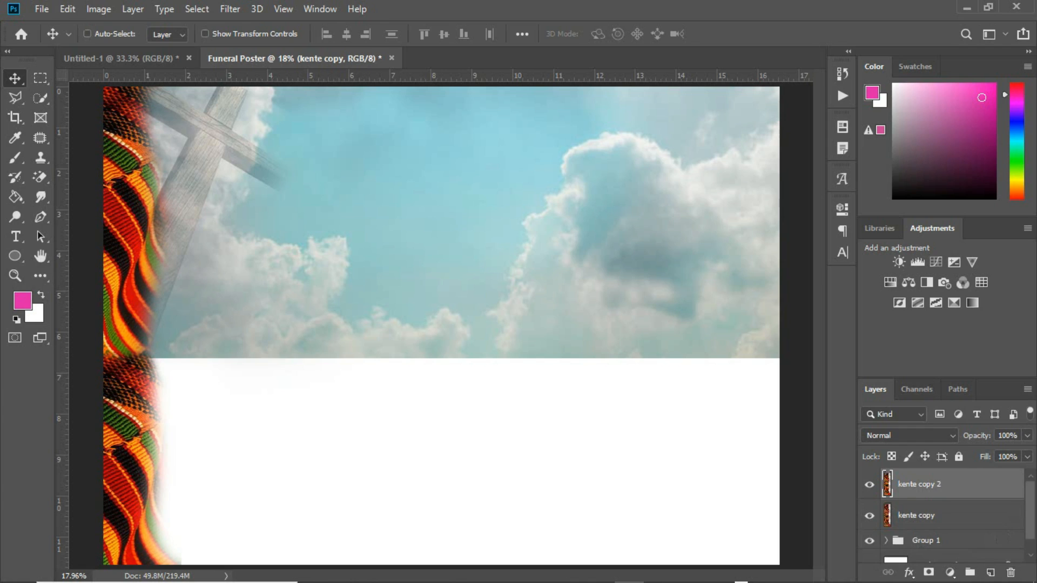
pyautogui.moveTo(730, 419); pyautogui.dragTo(200, 245)
# Lower the opacity of both kente borders to 74%
pyautogui.keyDown('ctrl'); pyautogui.click(289, 460); pyautogui.keyUp('ctrl')
pyautogui.keyDown('ctrl'); pyautogui.click(142, 296); pyautogui.keyUp('ctrl')
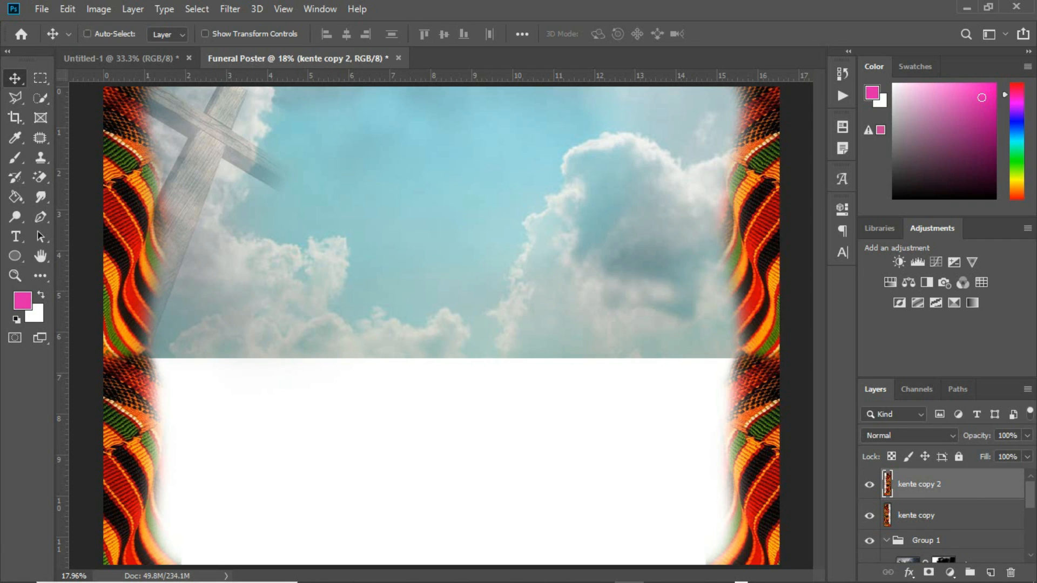
pyautogui.keyDown('ctrl'); pyautogui.click(967, 509); pyautogui.keyUp('ctrl')
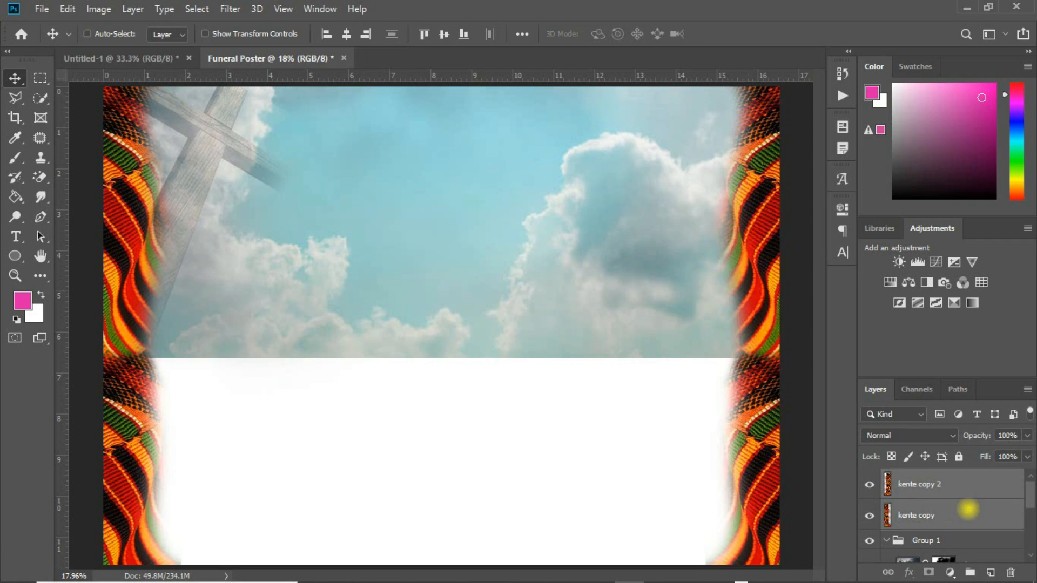
pyautogui.click(1026, 435)
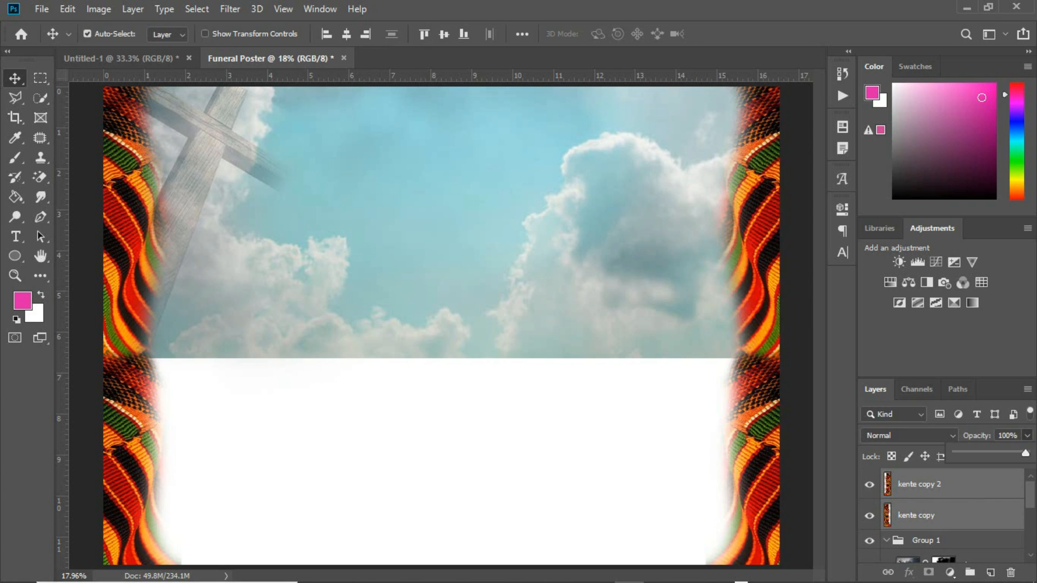
pyautogui.moveTo(1026, 452); pyautogui.dragTo(1007, 452)
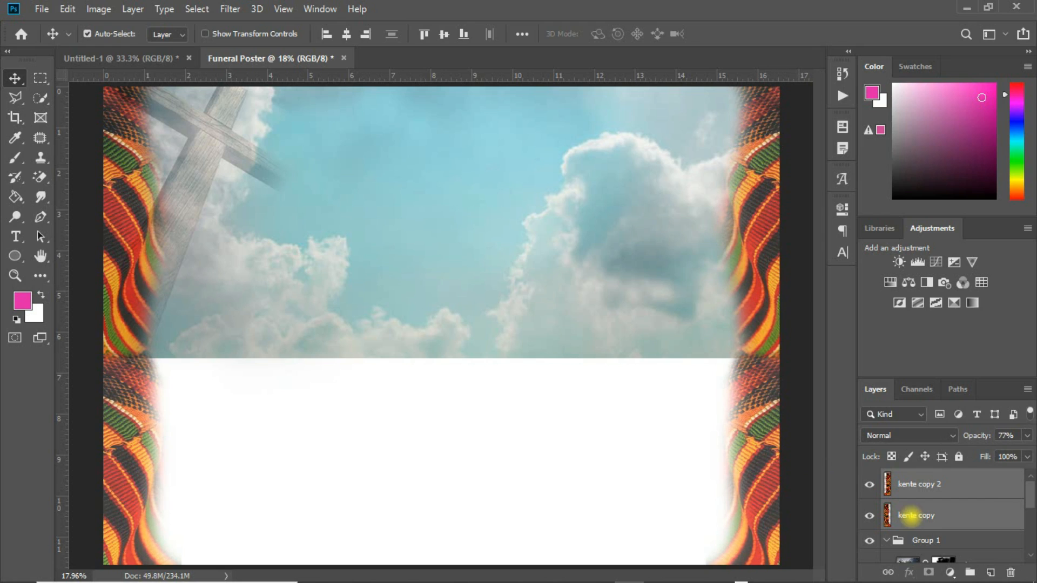
# Select 'kente copy' and toggle 'kente copy 2' off and on to compare
pyautogui.click(909, 516)
pyautogui.click(869, 484)
pyautogui.click(869, 485)
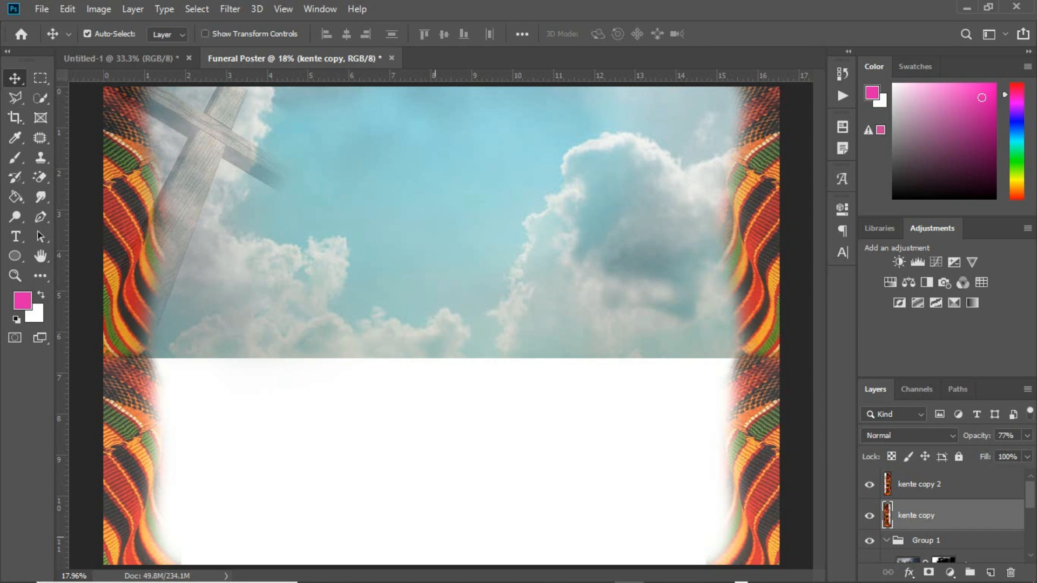
# Drag IMG_19800104_0006 and IMG_19800104_0007 from Funeral Poster onto the poster, second one on the right
pyautogui.click(387, 567)
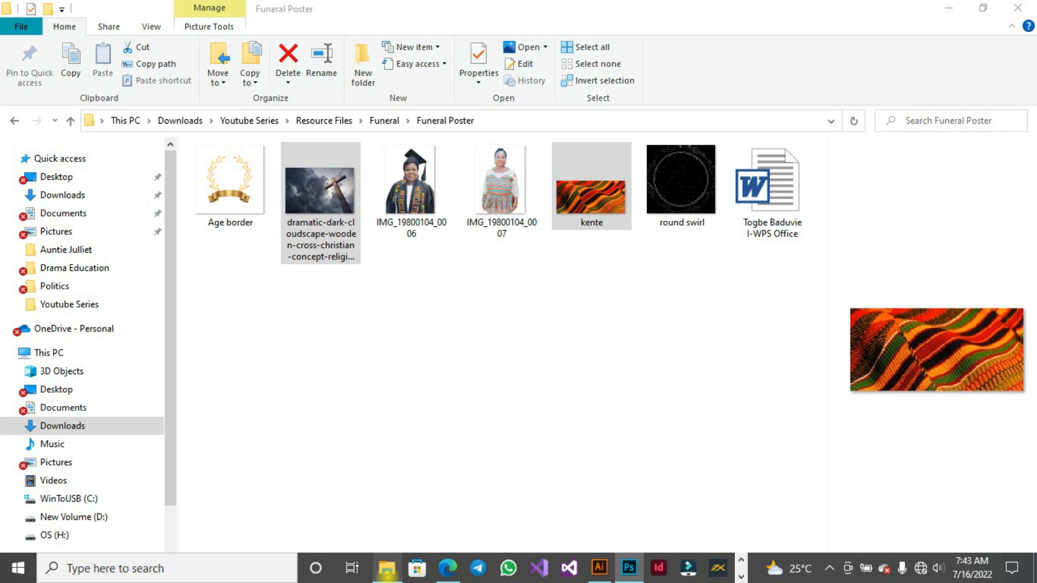
pyautogui.click(410, 189)
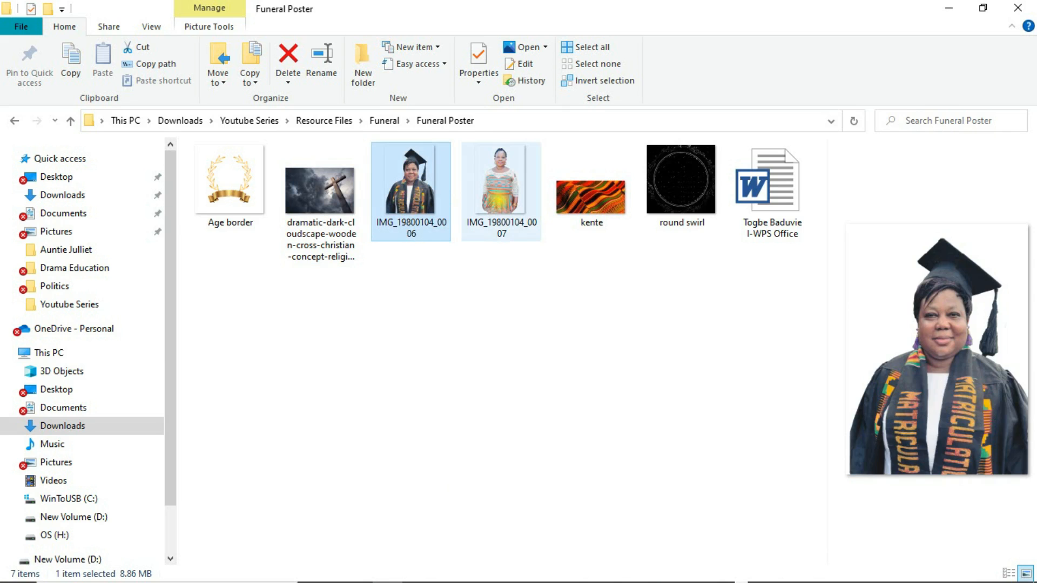
pyautogui.keyDown('ctrl'); pyautogui.click(489, 192); pyautogui.keyUp('ctrl')
pyautogui.moveTo(489, 191); pyautogui.dragTo(516, 311)
pyautogui.moveTo(526, 251); pyautogui.dragTo(715, 256)
# Confirm the second portrait, move both IMG layers to the top, and shift the graduate left
pyautogui.hotkey('ctrl', 't')
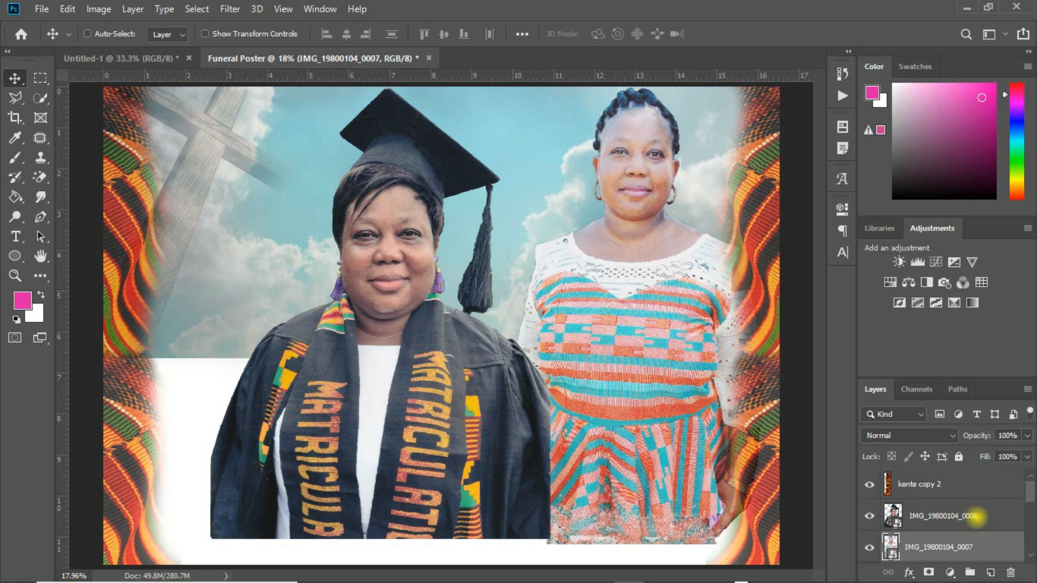
pyautogui.keyDown('ctrl'); pyautogui.click(975, 517); pyautogui.keyUp('ctrl')
pyautogui.moveTo(975, 531); pyautogui.dragTo(973, 477)
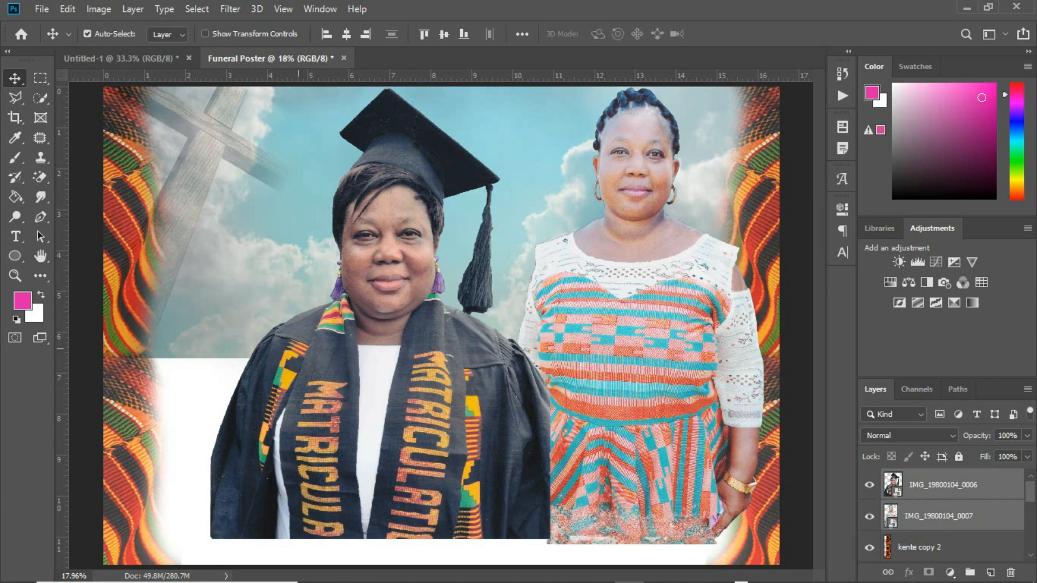
pyautogui.click(219, 343)
pyautogui.moveTo(357, 365); pyautogui.dragTo(312, 366)
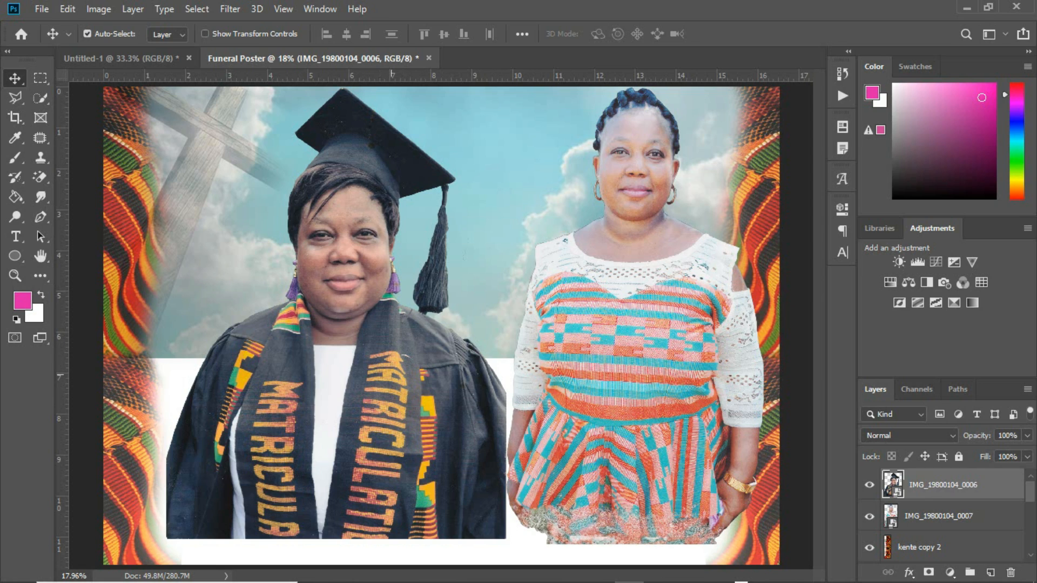
# Duplicate the graduate layer, hide the original, and put the copy under 'kente copy', nudged up-right
pyautogui.hotkey('ctrl', 'j')
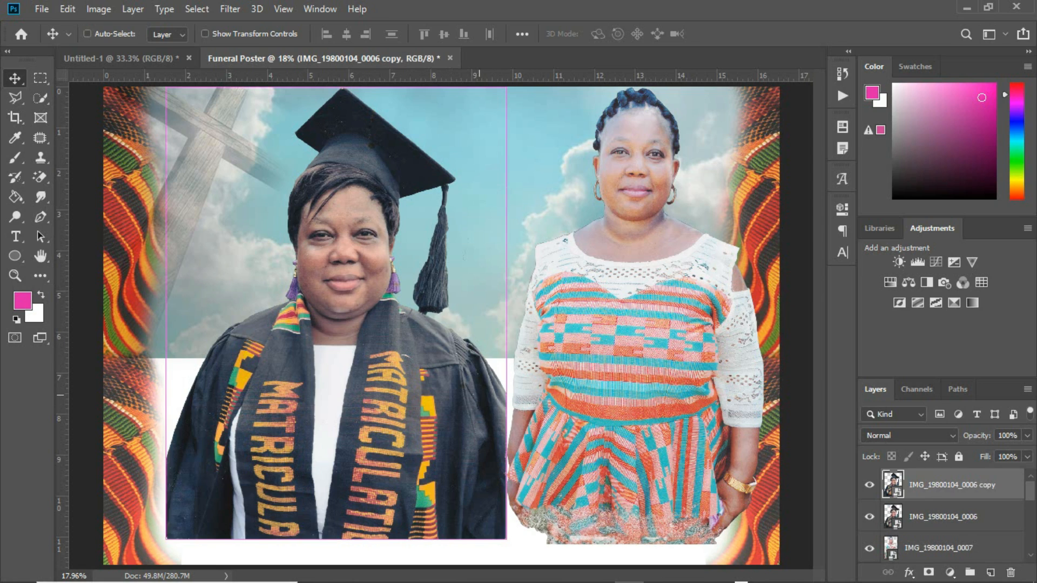
pyautogui.click(869, 516)
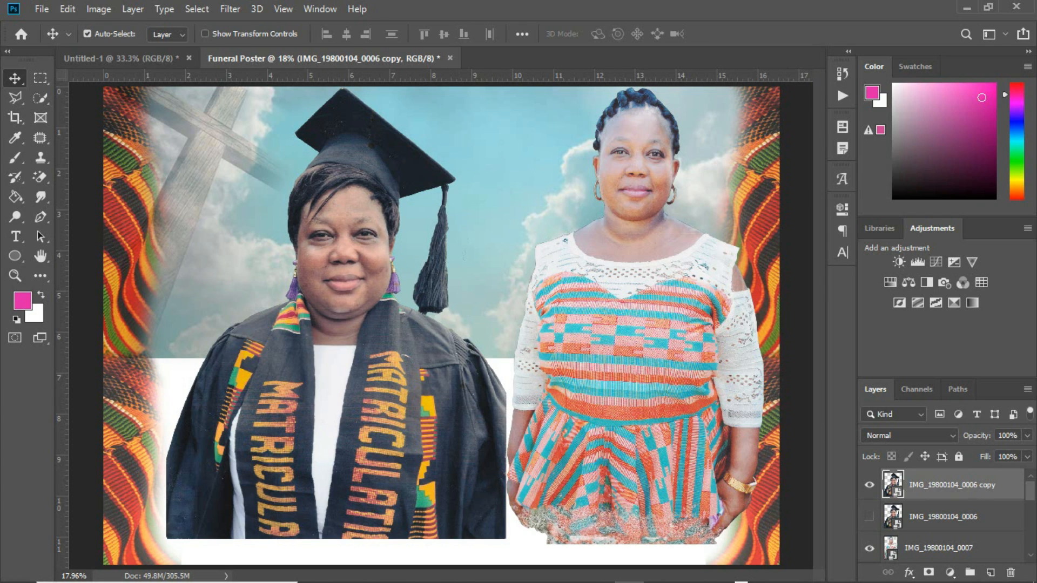
pyautogui.click(957, 485)
pyautogui.moveTo(957, 486)
pyautogui.mouseDown()
pyautogui.moveTo(954, 582)
pyautogui.moveTo(959, 485)
pyautogui.mouseUp()
pyautogui.hotkey('ctrl', 'z')
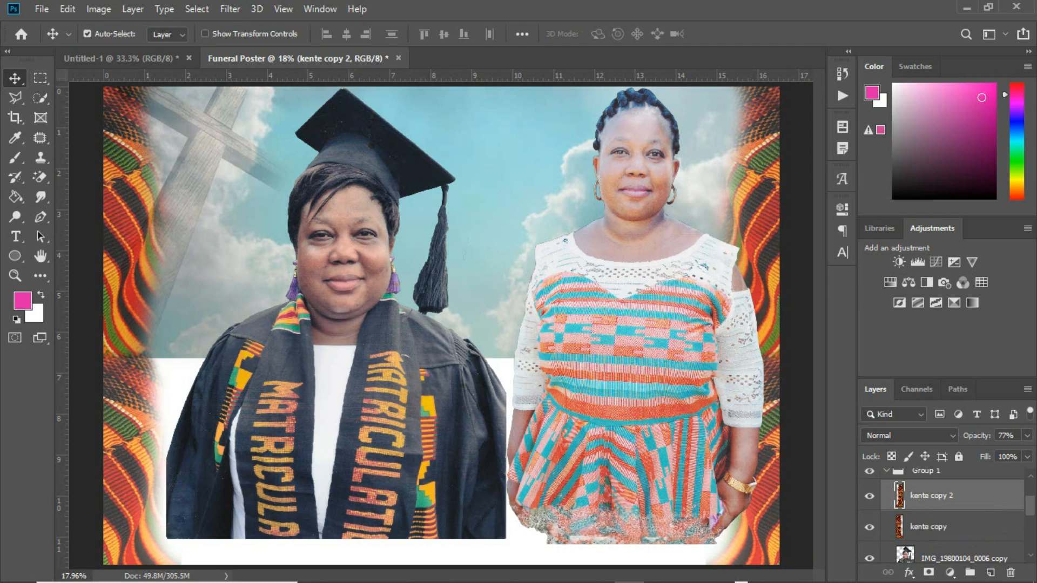
pyautogui.scroll(-2, 1026, 507)
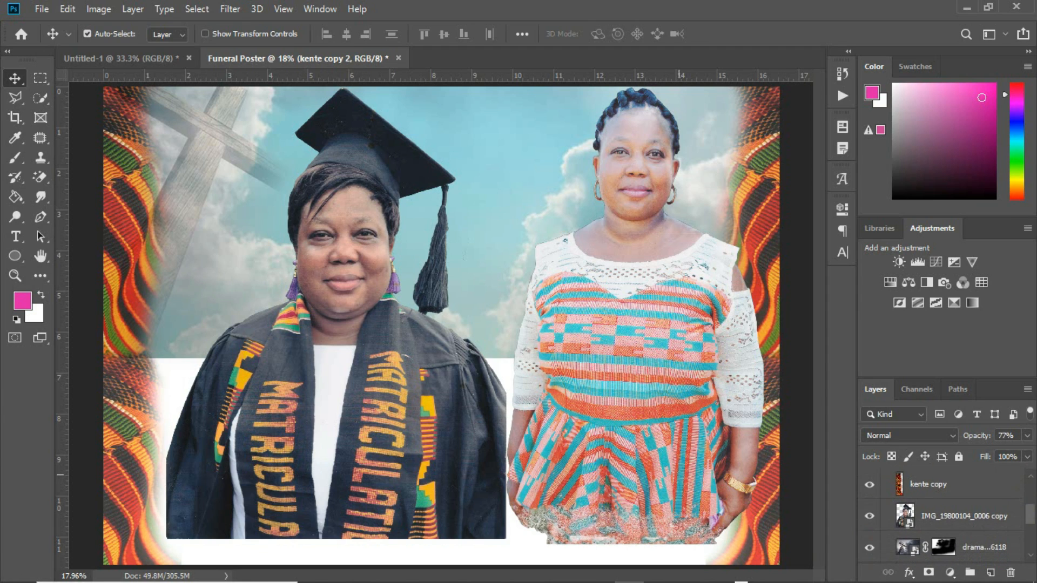
pyautogui.moveTo(368, 413); pyautogui.dragTo(384, 395)
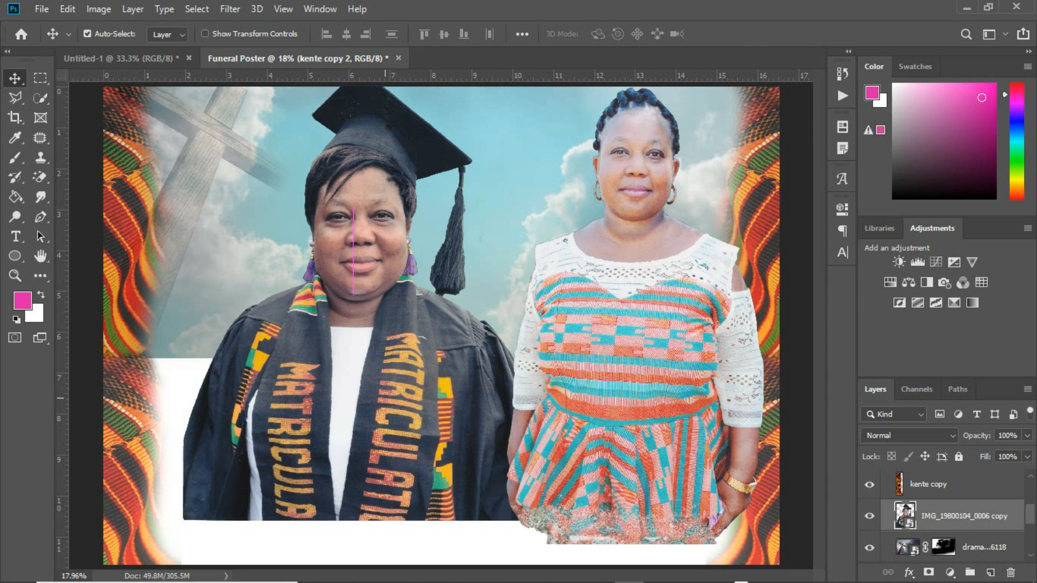
pyautogui.hotkey('ctrl', 't')
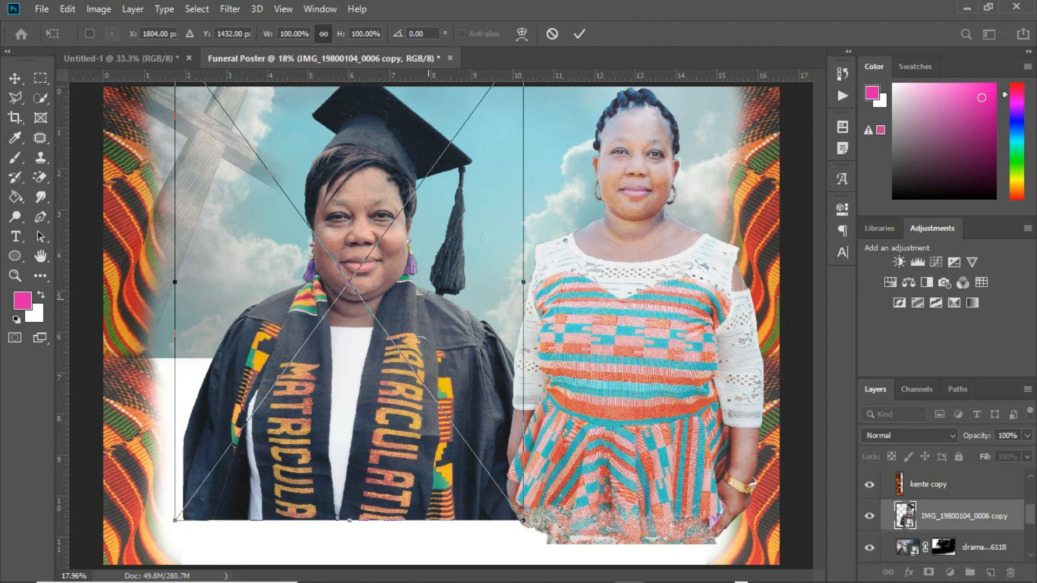
# Shrink the graduate copy to 78% at the top and fade it to about 35% opacity
pyautogui.moveTo(523, 282); pyautogui.dragTo(486, 282)
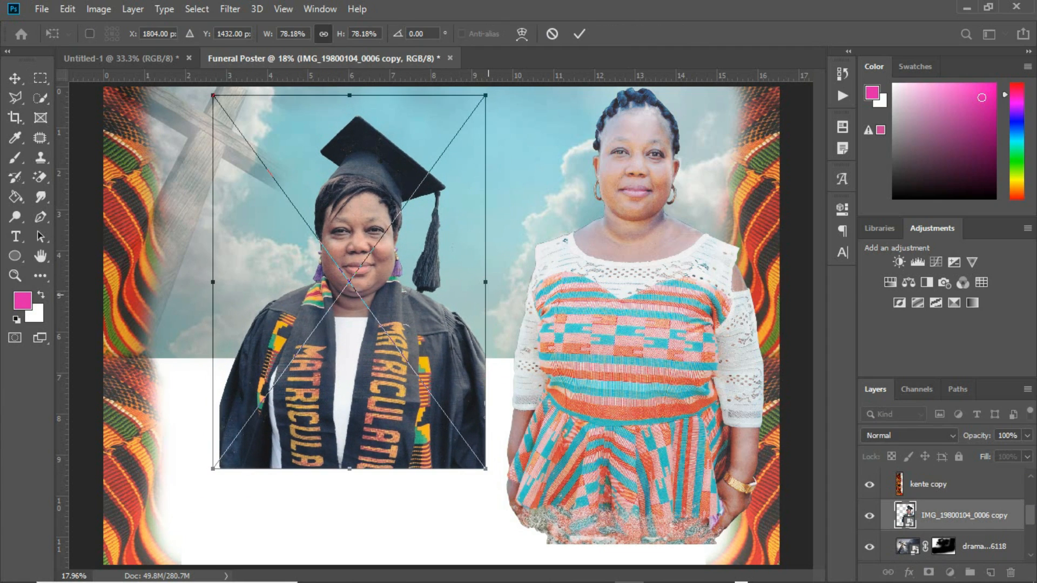
pyautogui.moveTo(425, 336); pyautogui.dragTo(461, 308)
pyautogui.press('Return')
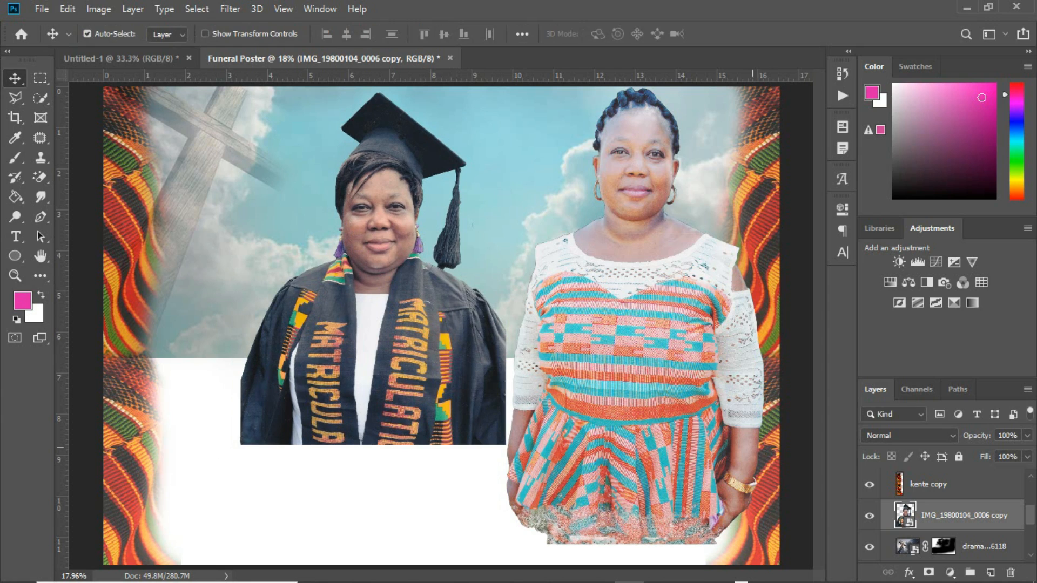
pyautogui.click(1027, 435)
pyautogui.moveTo(1027, 453); pyautogui.dragTo(970, 453)
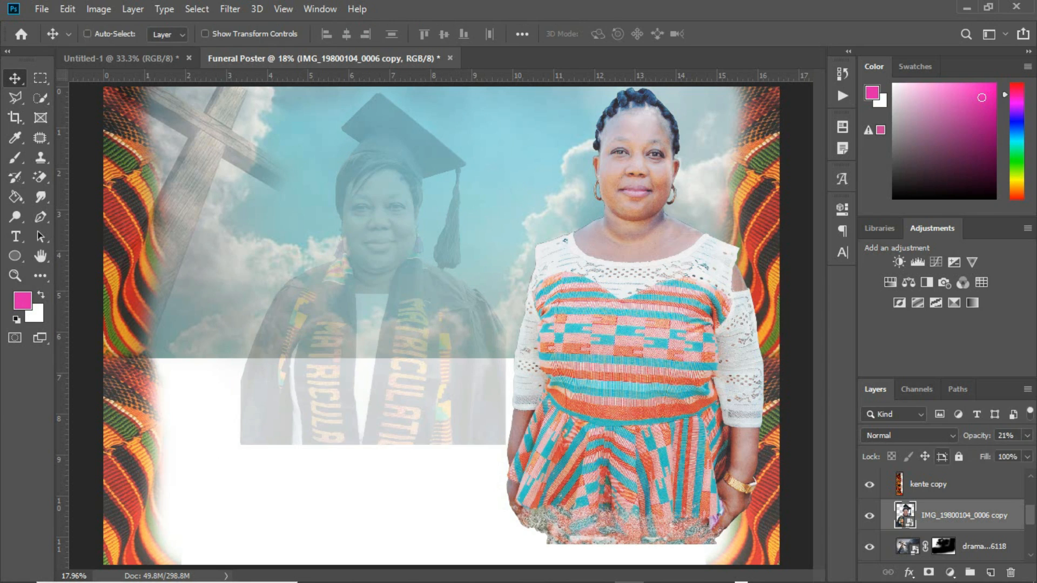
# Enlarge the faded graduate photo to about 103% and nudge it slightly down-right
pyautogui.hotkey('ctrl', 't')
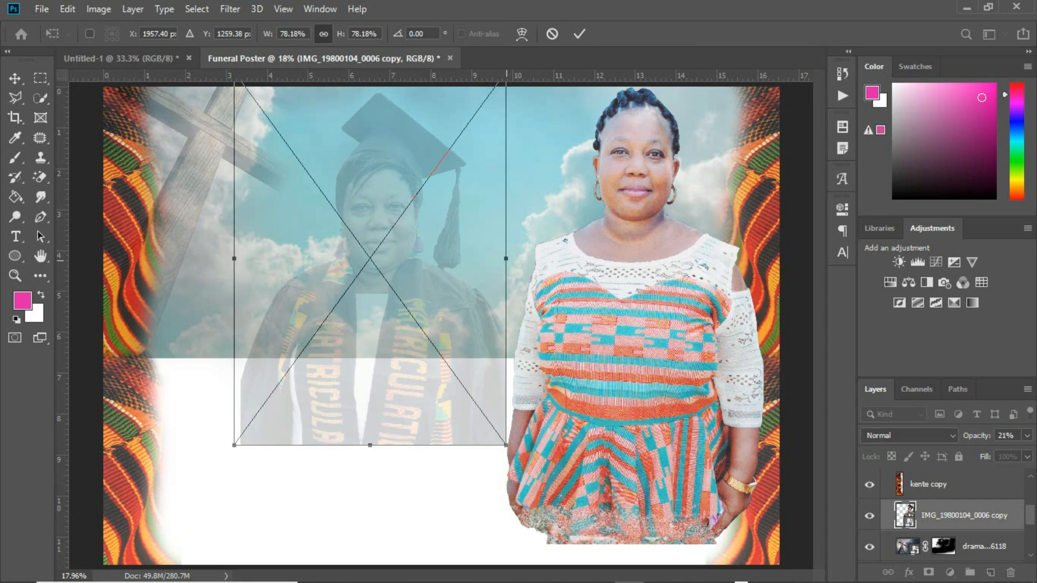
pyautogui.moveTo(505, 259); pyautogui.dragTo(549, 259)
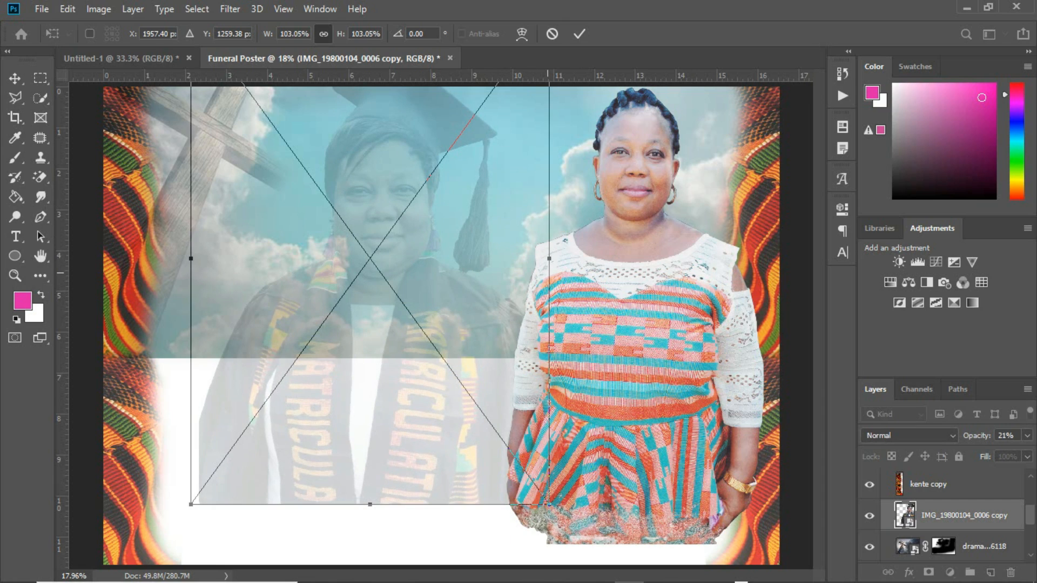
pyautogui.moveTo(452, 264); pyautogui.dragTo(457, 270)
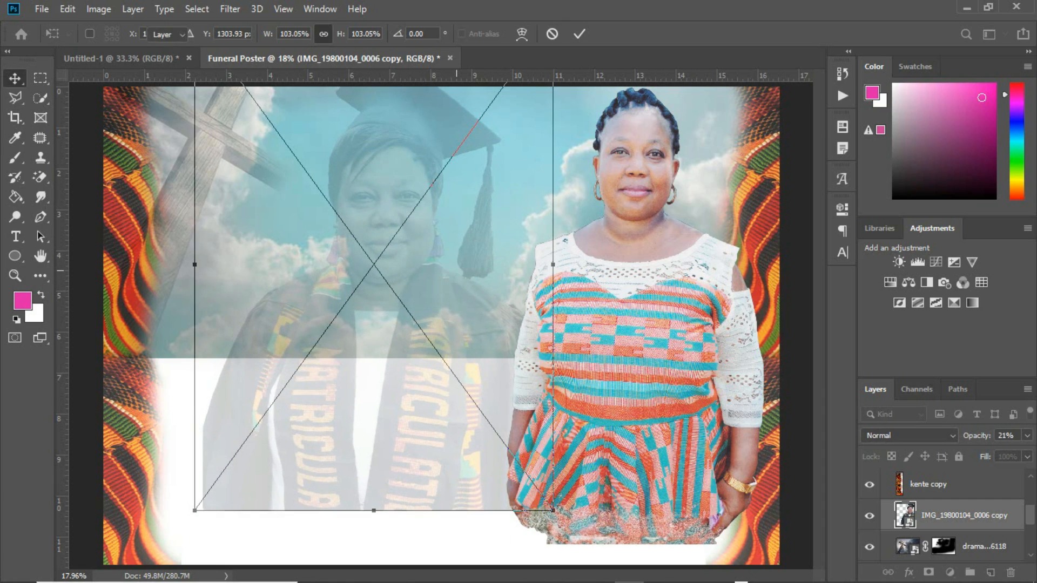
pyautogui.press('Return')
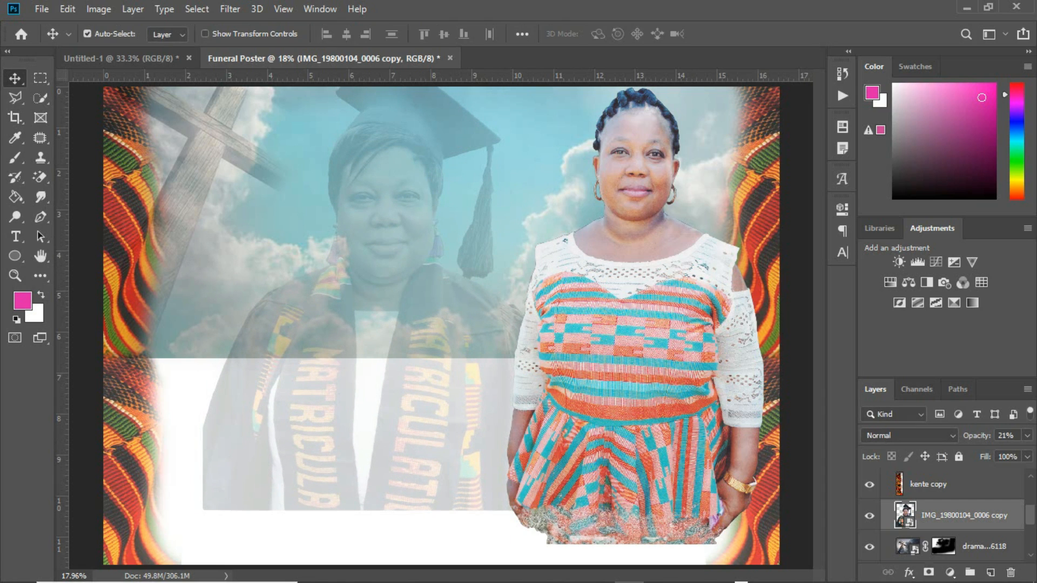
# Add a layer mask and paint out the graduate's lower body with an 800 px black brush
pyautogui.click(928, 572)
pyautogui.press('d')
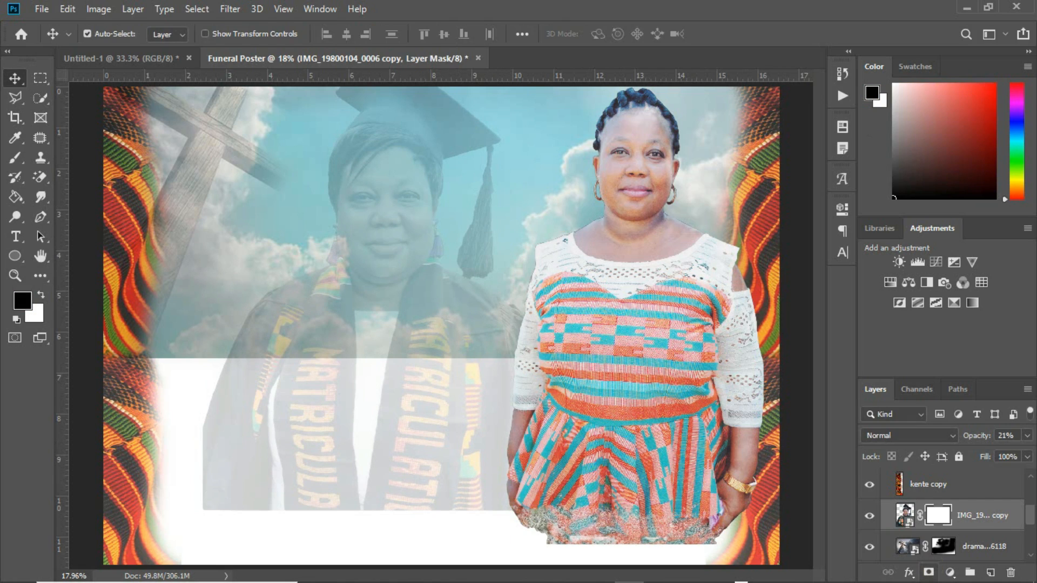
pyautogui.press('b')
pyautogui.press(']')
pyautogui.press(']')
pyautogui.press(']')
pyautogui.press(']')
pyautogui.press(']')
pyautogui.press(']')
pyautogui.press(']')
pyautogui.press(']')
pyautogui.press(']')
pyautogui.moveTo(423, 431); pyautogui.dragTo(335, 404)
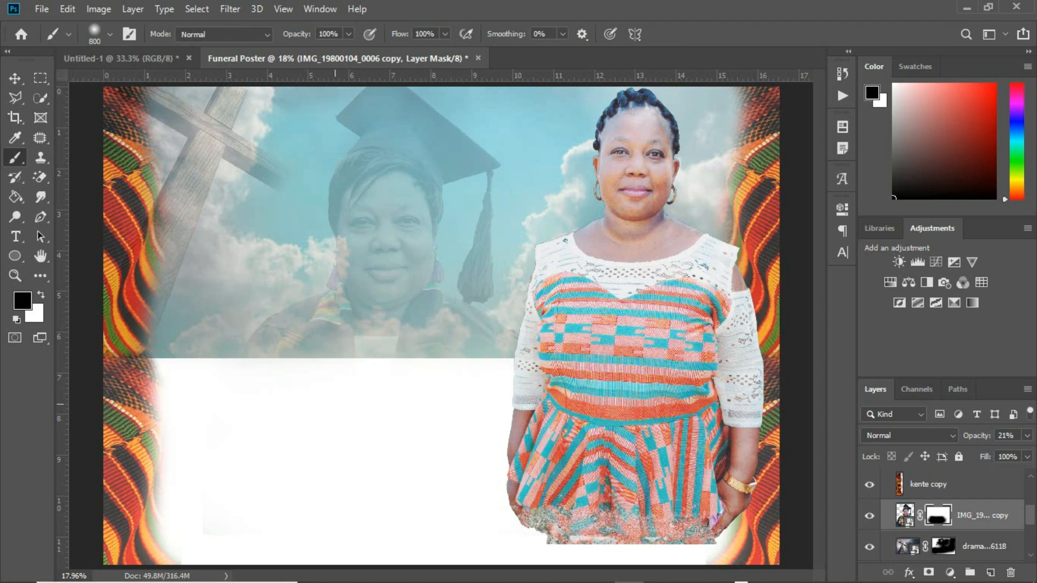
pyautogui.press('v')
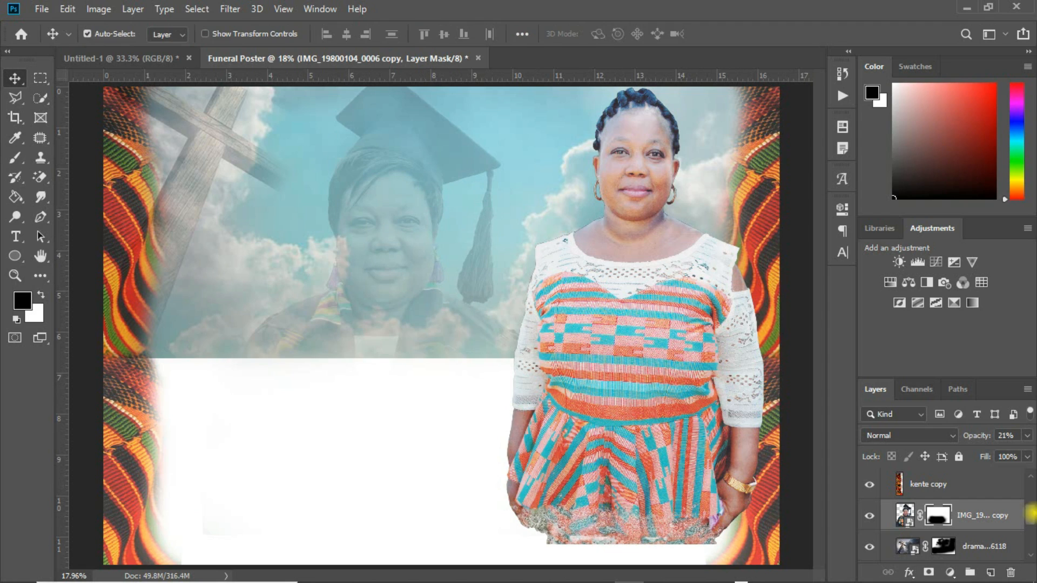
# Collapse Group 1 and zoom to 33.3% on the second woman's face and kente border
pyautogui.scroll(5, 1031, 514)
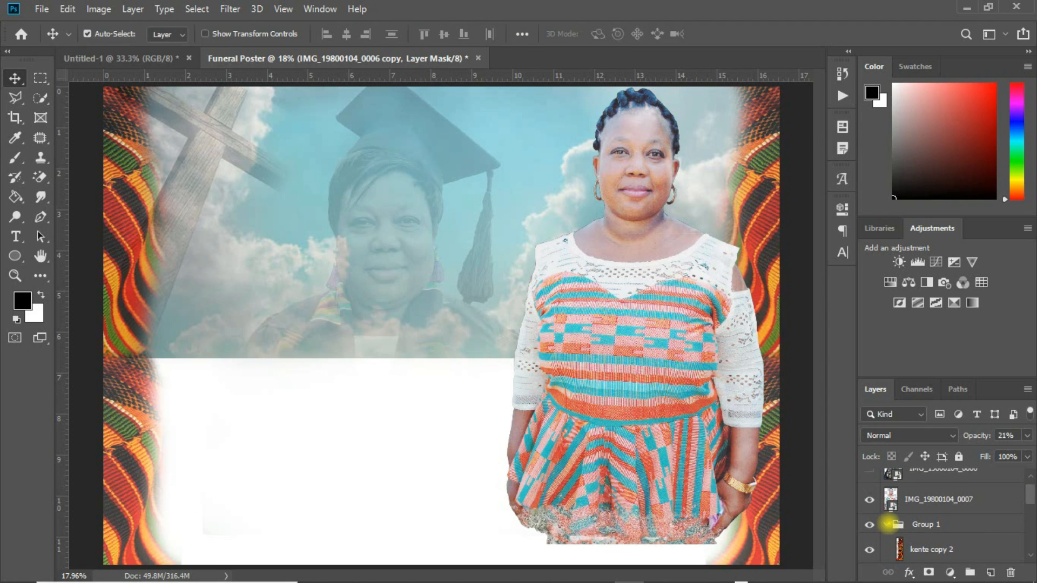
pyautogui.click(887, 524)
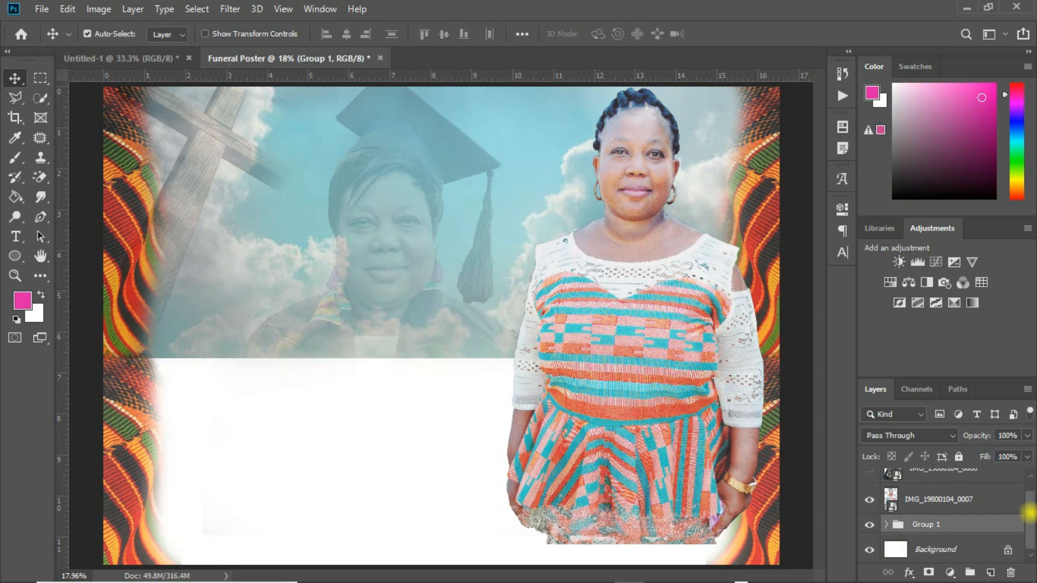
pyautogui.scroll(1, 1029, 512)
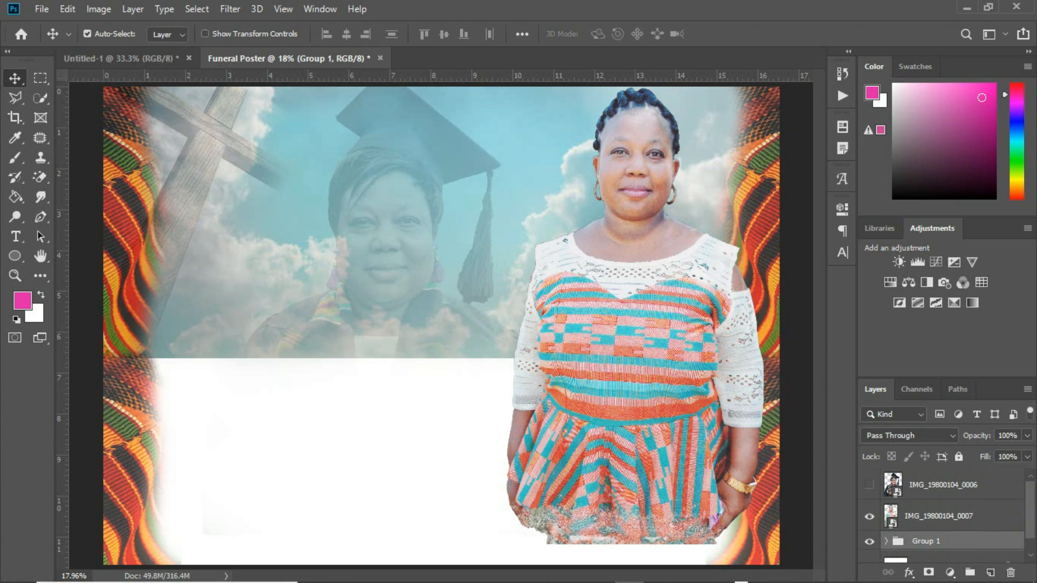
pyautogui.press('ctrl')
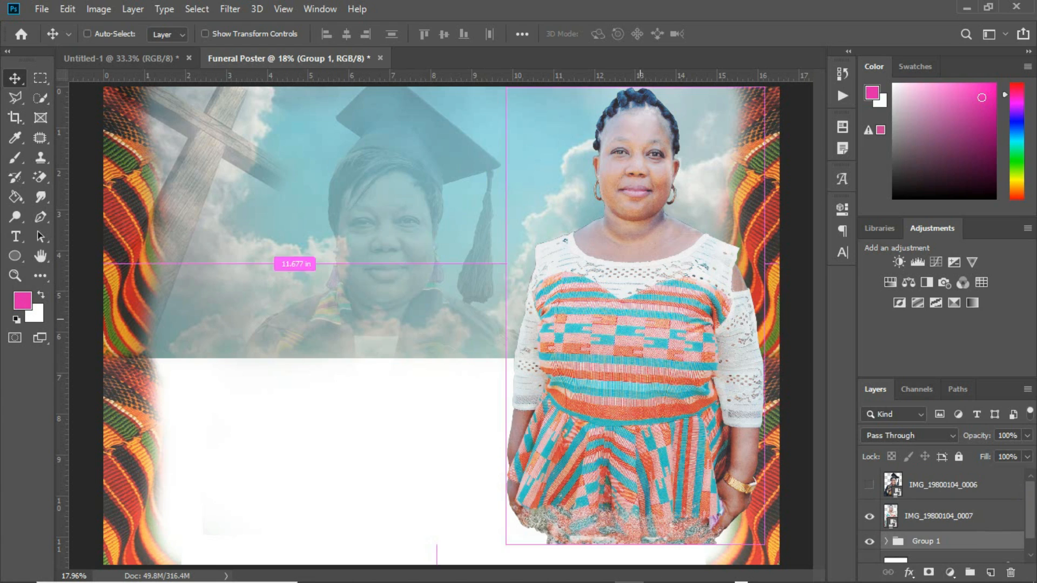
pyautogui.hotkey('ctrl', '+')
pyautogui.hotkey('ctrl', '+')
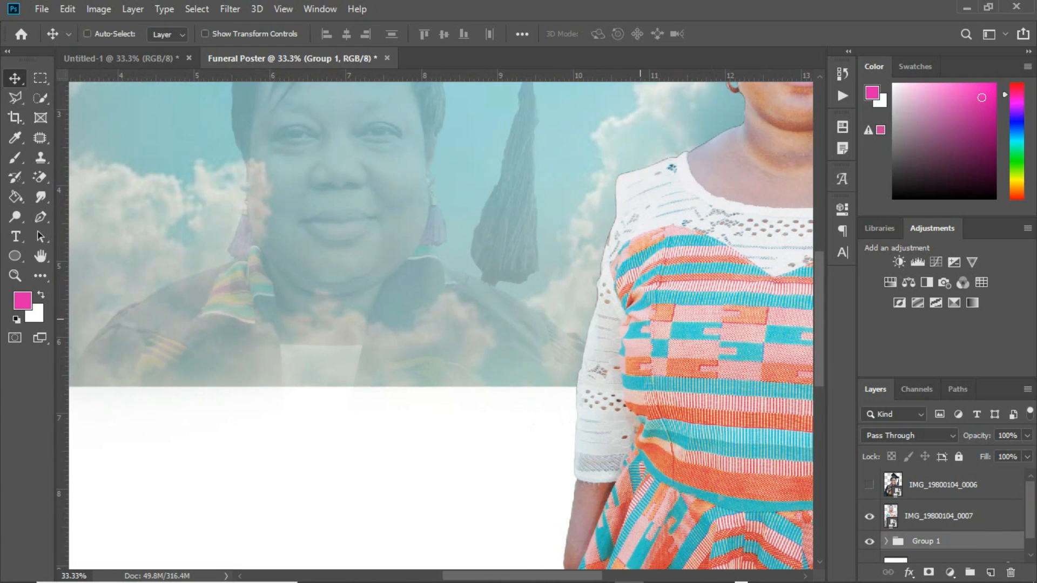
pyautogui.moveTo(637, 319); pyautogui.dragTo(367, 431)
pyautogui.moveTo(549, 295); pyautogui.dragTo(508, 351)
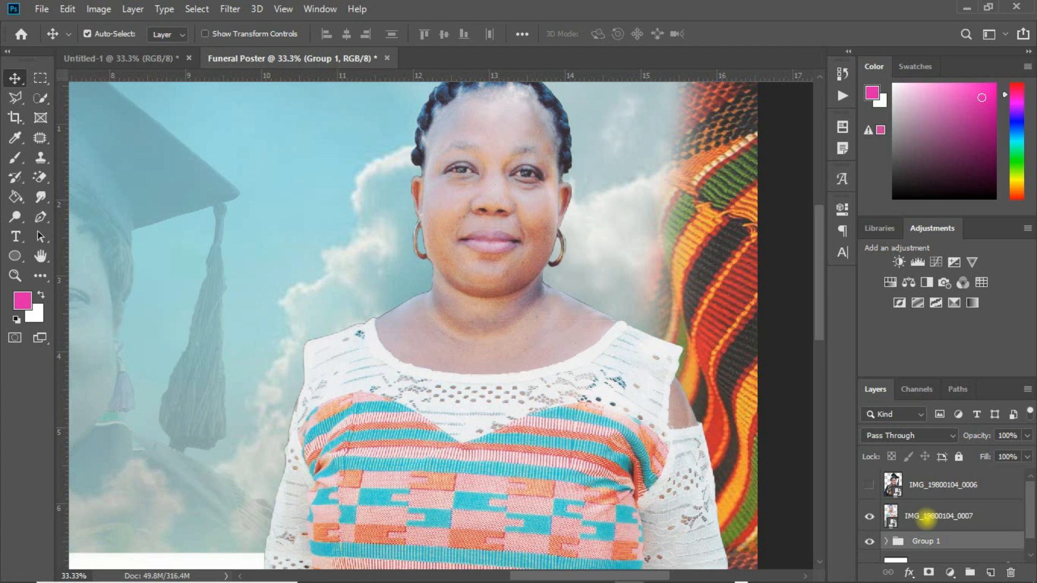
# Add a layer mask to IMG_19800104_0007 and paint away the ear's dark fringe with a 70 px brush
pyautogui.click(926, 516)
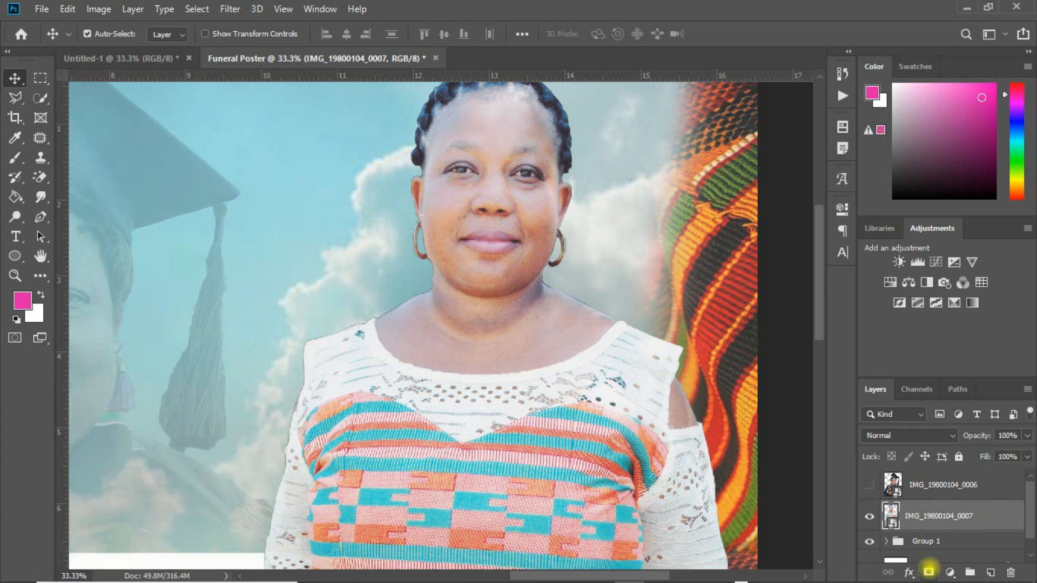
pyautogui.click(928, 572)
pyautogui.press('b')
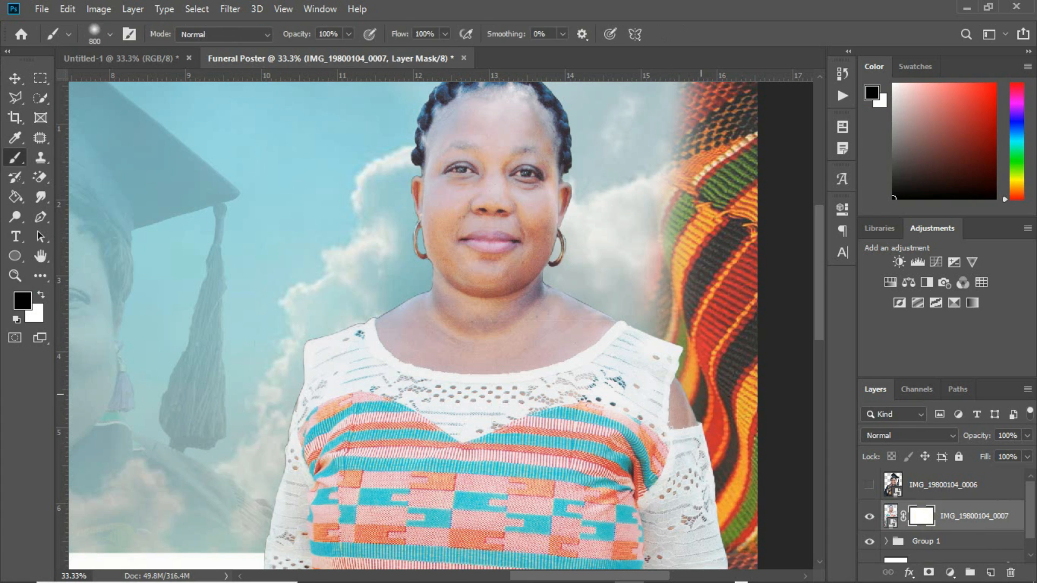
pyautogui.press('[')
pyautogui.press('[')
pyautogui.press('[')
pyautogui.press('[')
pyautogui.press('[')
pyautogui.press('[')
pyautogui.hotkey('ctrl', '=')
pyautogui.hotkey('ctrl', '=')
pyautogui.press('[')
pyautogui.press('[')
pyautogui.press('[')
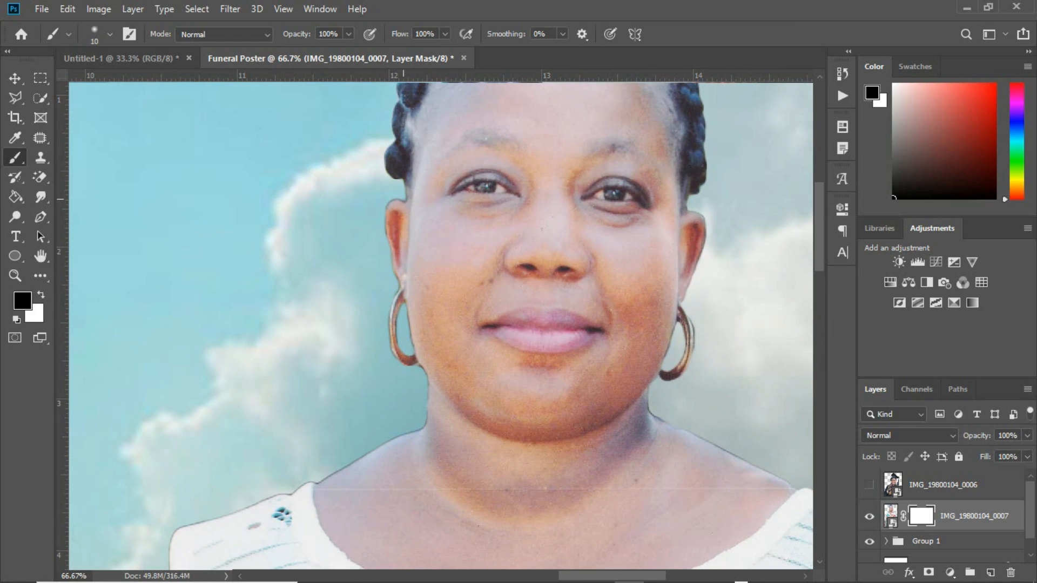
pyautogui.moveTo(394, 198)
pyautogui.mouseDown()
pyautogui.moveTo(386, 257)
pyautogui.moveTo(409, 339)
pyautogui.moveTo(405, 305)
pyautogui.mouseUp()
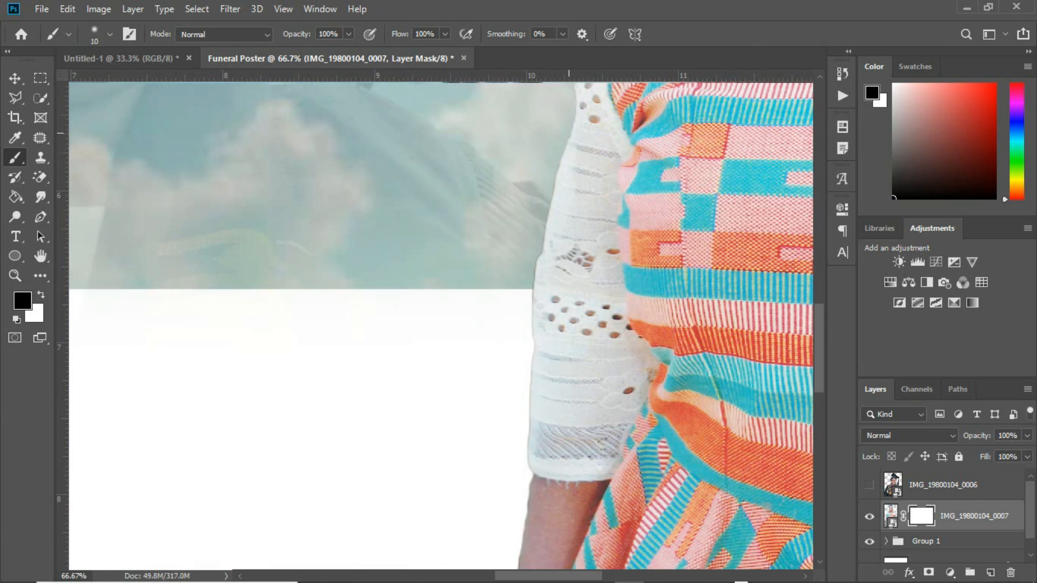
# Mask the dark edges along the sleeve, shoulder, neck and beside the right ear
pyautogui.moveTo(568, 134)
pyautogui.mouseDown()
pyautogui.moveTo(539, 267)
pyautogui.moveTo(524, 425)
pyautogui.mouseUp()
pyautogui.moveTo(783, 322); pyautogui.dragTo(306, 468)
pyautogui.moveTo(419, 96); pyautogui.dragTo(528, 311)
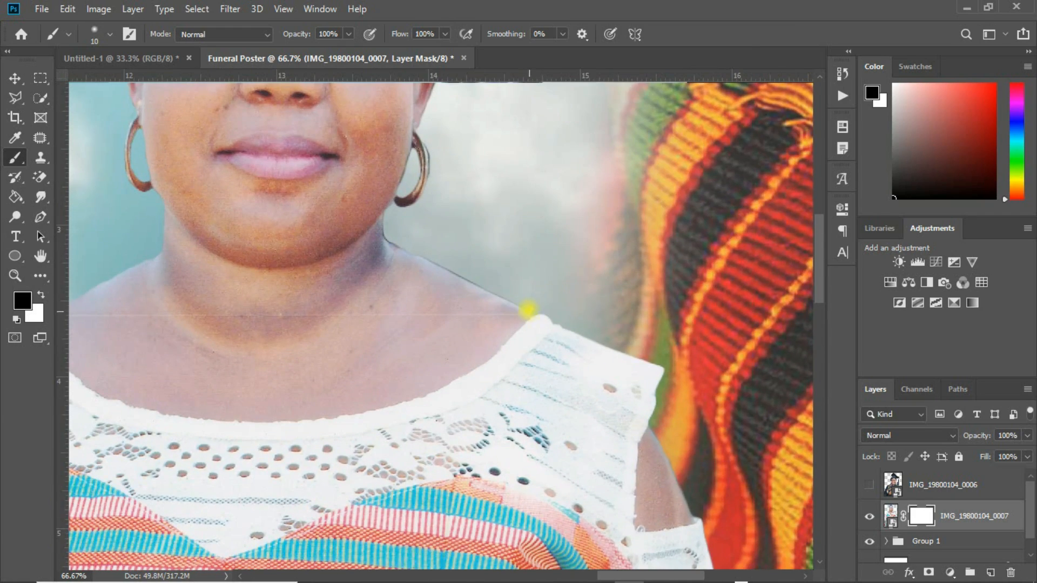
pyautogui.moveTo(481, 288)
pyautogui.mouseDown()
pyautogui.moveTo(406, 251)
pyautogui.moveTo(382, 224)
pyautogui.moveTo(388, 212)
pyautogui.mouseUp()
pyautogui.moveTo(468, 167)
pyautogui.mouseDown()
pyautogui.moveTo(461, 342)
pyautogui.moveTo(424, 443)
pyautogui.mouseUp()
pyautogui.click(379, 311)
pyautogui.click(387, 318)
pyautogui.moveTo(390, 365); pyautogui.dragTo(395, 347)
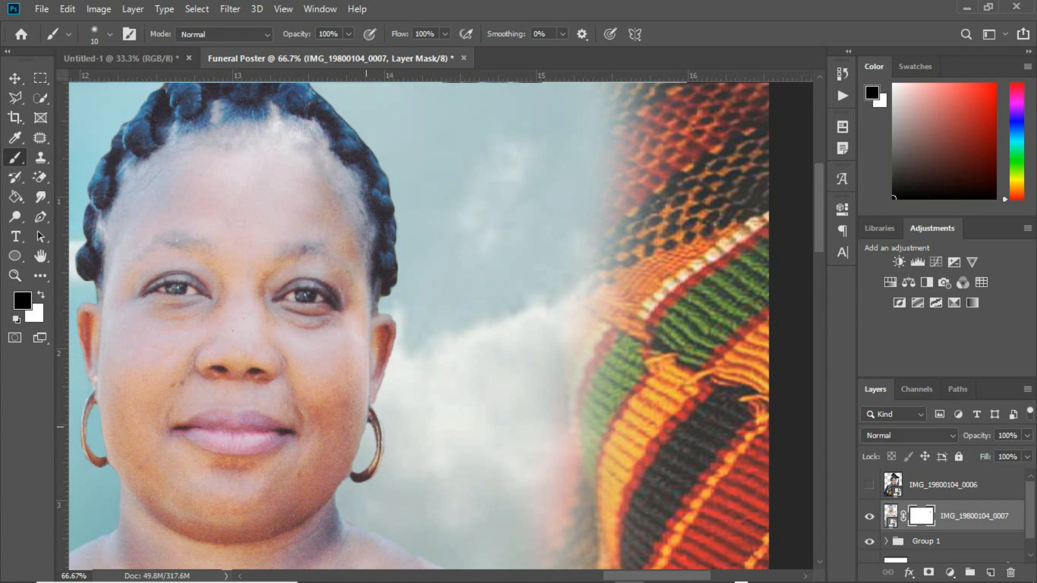
# Fit the poster in the window and nudge the woman's photo slightly down
pyautogui.hotkey('ctrl', '0')
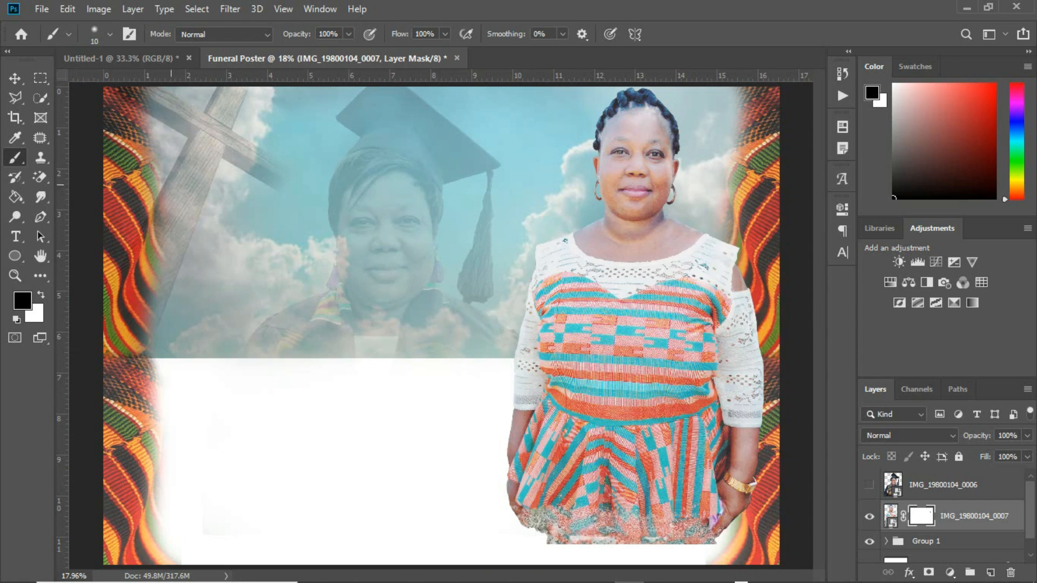
pyautogui.press('v')
pyautogui.moveTo(664, 277); pyautogui.dragTo(664, 287)
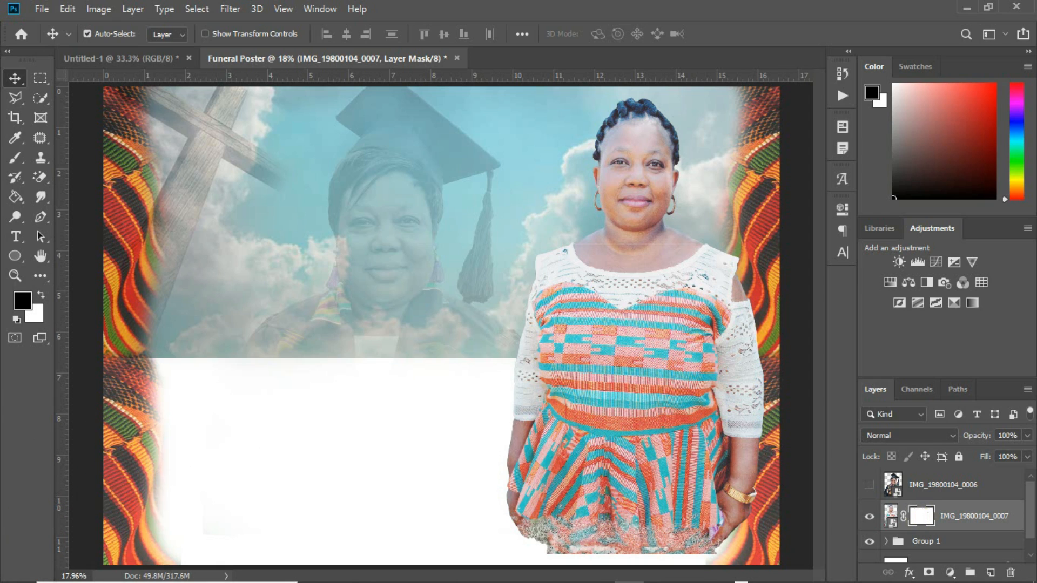
pyautogui.press('b')
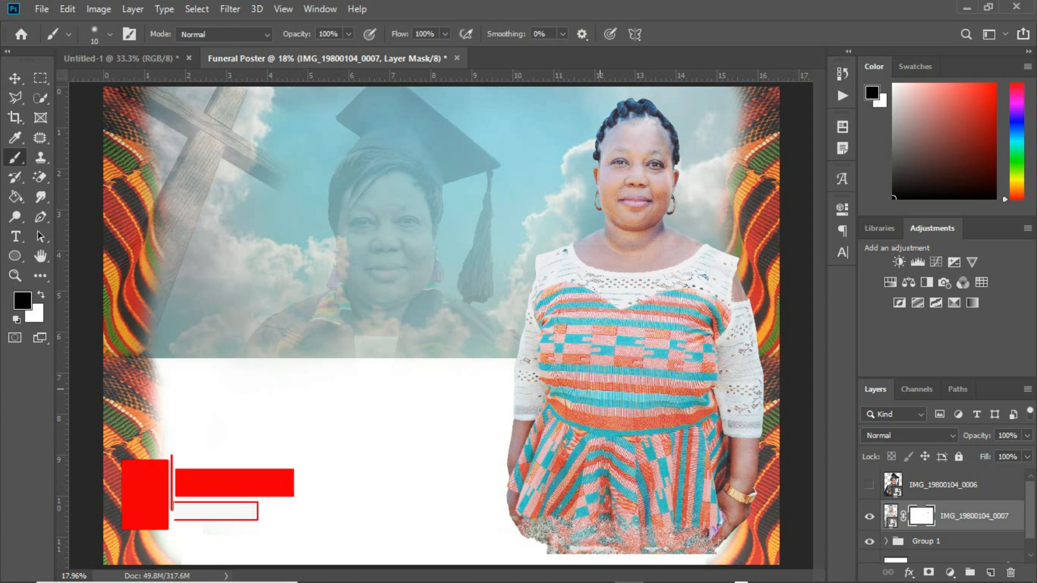
# Fade the woman's lower body into white with a 1500 px mask brush
pyautogui.press(']')
pyautogui.press(']')
pyautogui.press(']')
pyautogui.press(']')
pyautogui.press(']')
pyautogui.press(']')
pyautogui.press(']')
pyautogui.press(']')
pyautogui.press(']')
pyautogui.press(']')
pyautogui.press(']')
pyautogui.press(']')
pyautogui.press('[')
pyautogui.press('[')
pyautogui.press('[')
pyautogui.press('[')
pyautogui.press('[')
pyautogui.press('[')
pyautogui.press('[')
pyautogui.press('[')
pyautogui.press('[')
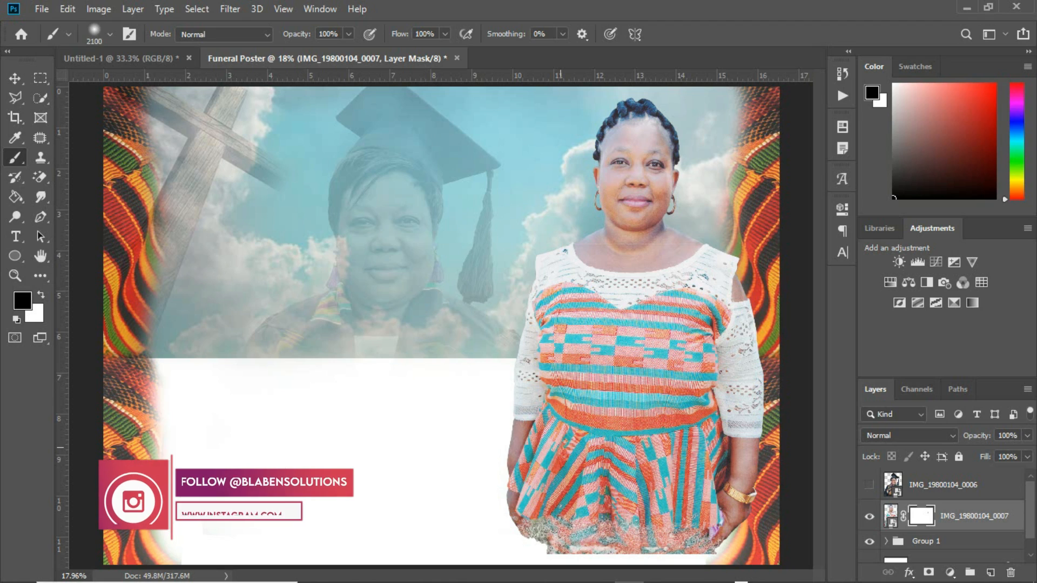
pyautogui.moveTo(547, 476)
pyautogui.mouseDown()
pyautogui.moveTo(706, 503)
pyautogui.moveTo(540, 515)
pyautogui.moveTo(475, 507)
pyautogui.mouseUp()
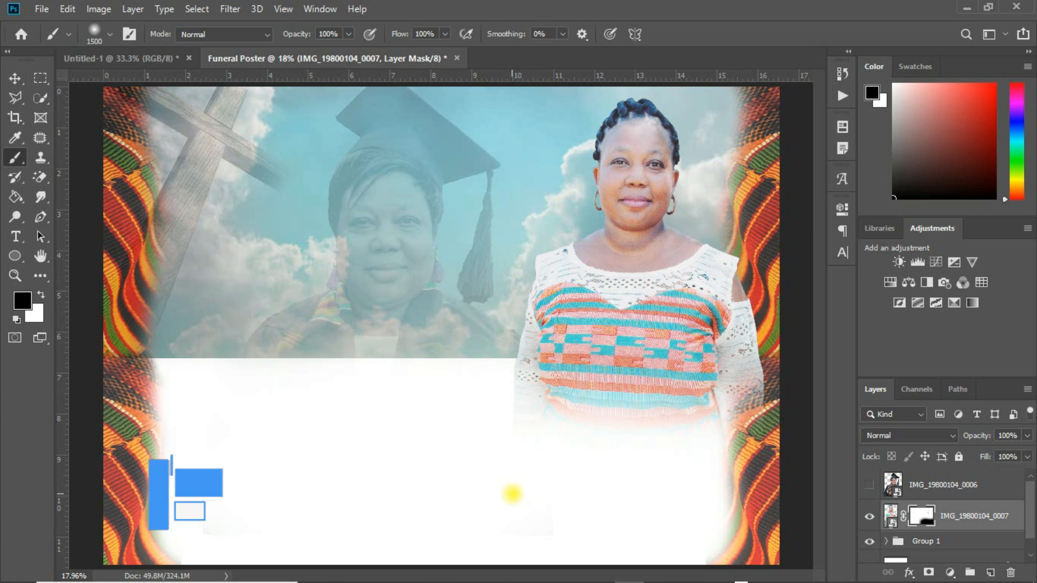
# Move the woman's photo up about 0.25 in and shrink it to about 95%
pyautogui.press('v')
pyautogui.moveTo(626, 336); pyautogui.dragTo(626, 325)
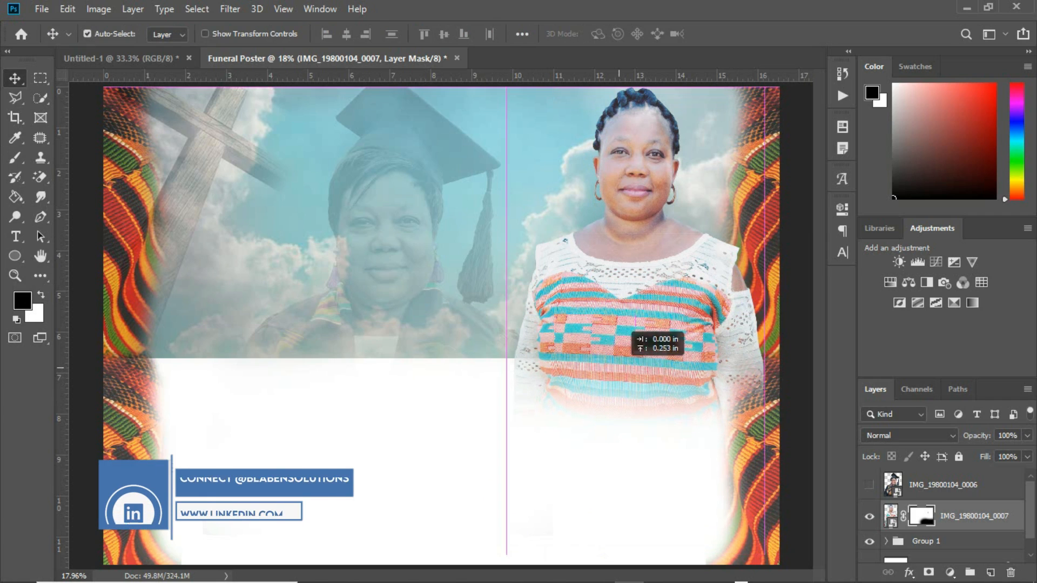
pyautogui.hotkey('ctrl', 't')
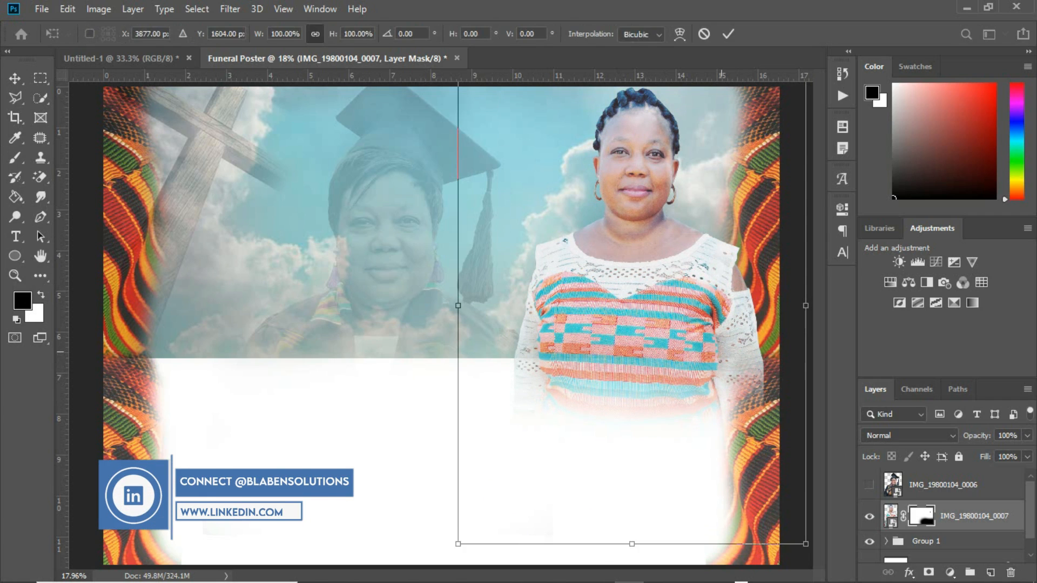
pyautogui.moveTo(804, 303); pyautogui.dragTo(791, 304)
pyautogui.moveTo(671, 315); pyautogui.dragTo(675, 311)
pyautogui.click(417, 419)
# Drag the round swirl image from the Funeral Poster folder into the poster
pyautogui.moveTo(415, 578)
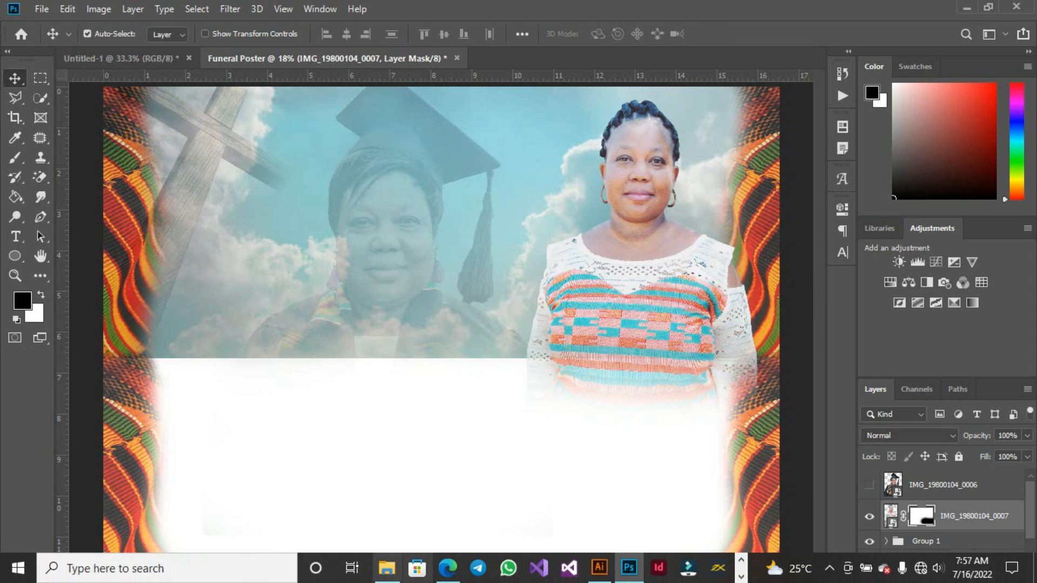
pyautogui.click(385, 569)
pyautogui.click(671, 205)
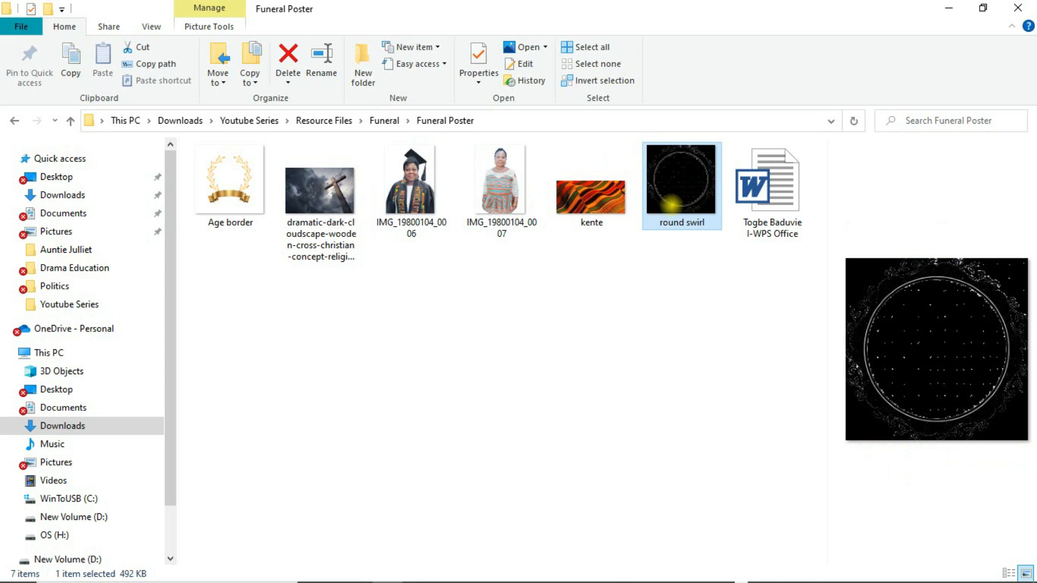
pyautogui.moveTo(671, 204); pyautogui.dragTo(641, 370)
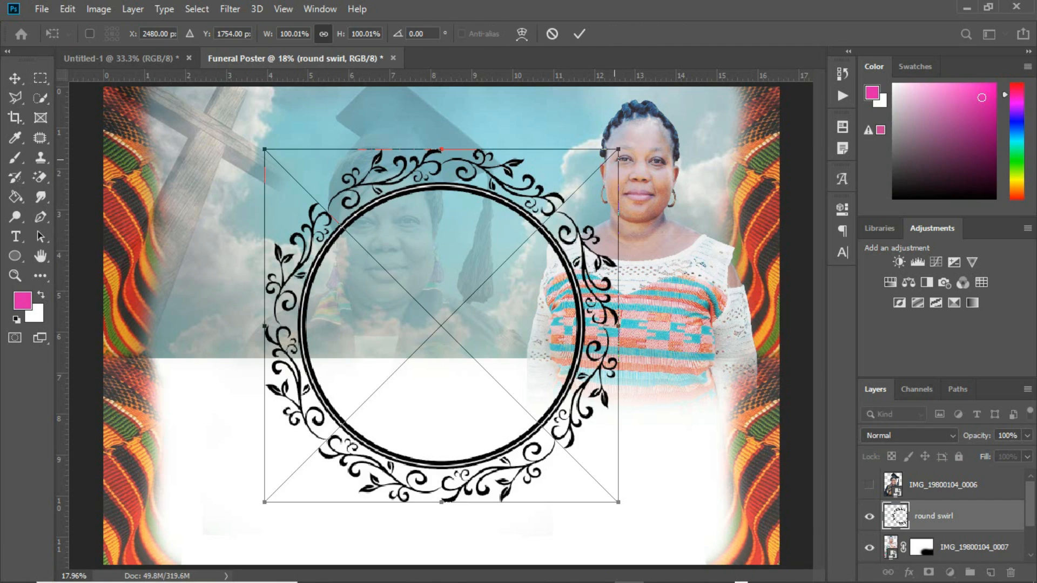
# Commit the round swirl frame and draw a circle inside it with the Ellipse tool
pyautogui.press('Return')
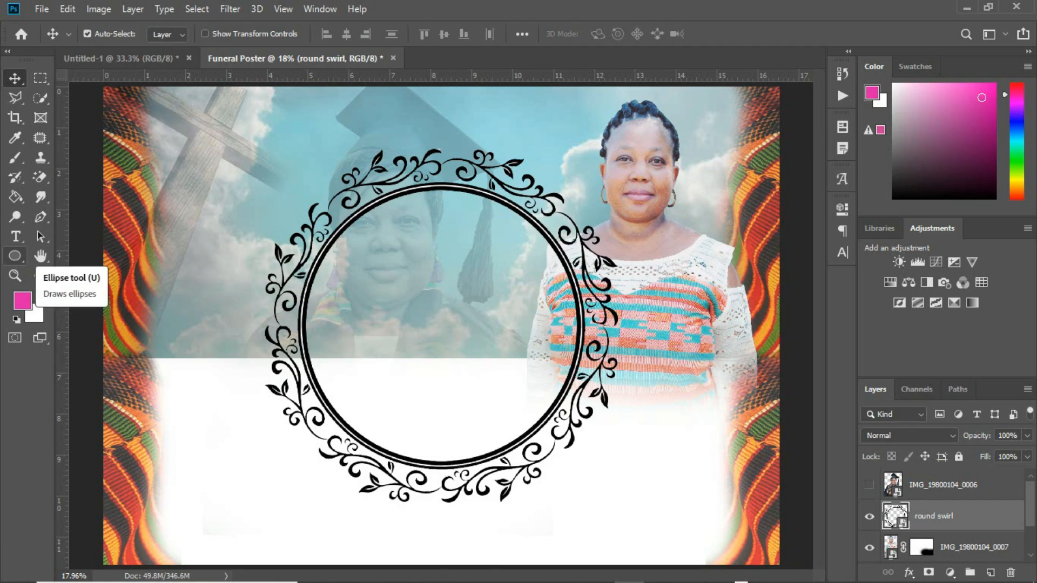
pyautogui.click(14, 255)
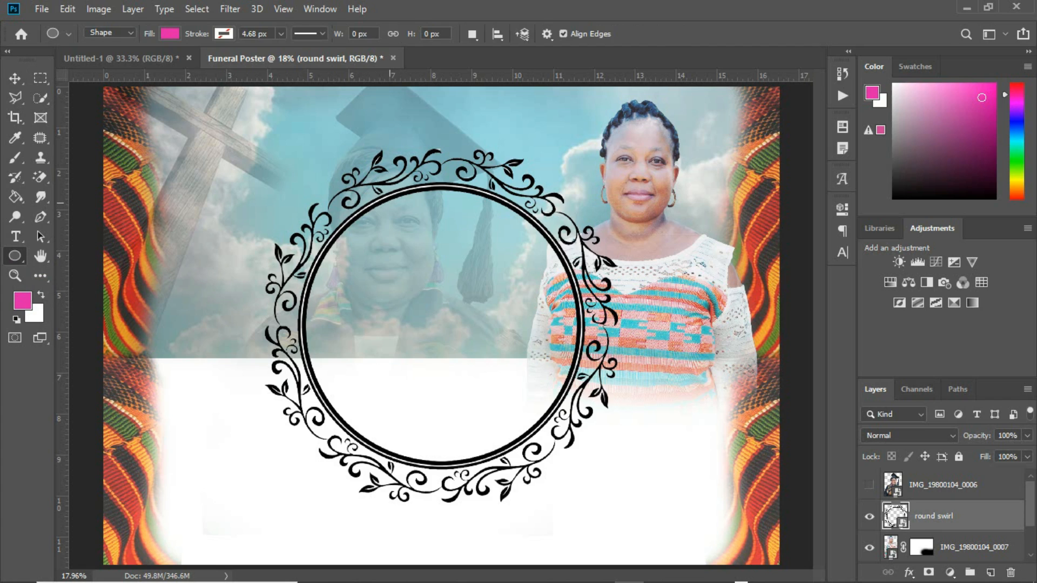
pyautogui.moveTo(389, 210); pyautogui.dragTo(670, 491)
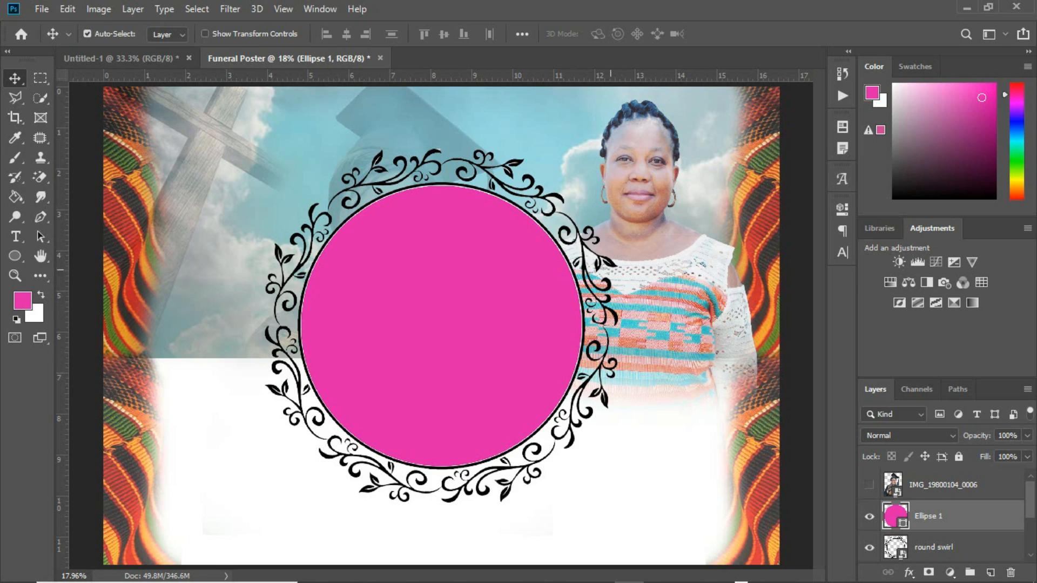
# Recolour the Ellipse 1 fill to grey #9ba5a5 sampled from the poster
pyautogui.click(903, 522)
pyautogui.doubleClick(902, 522)
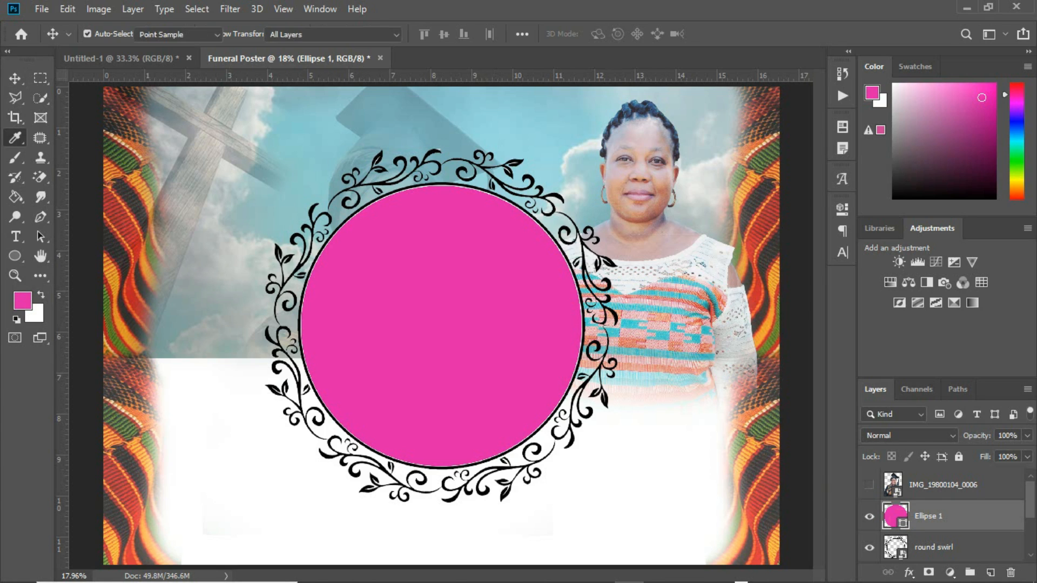
pyautogui.click(243, 134)
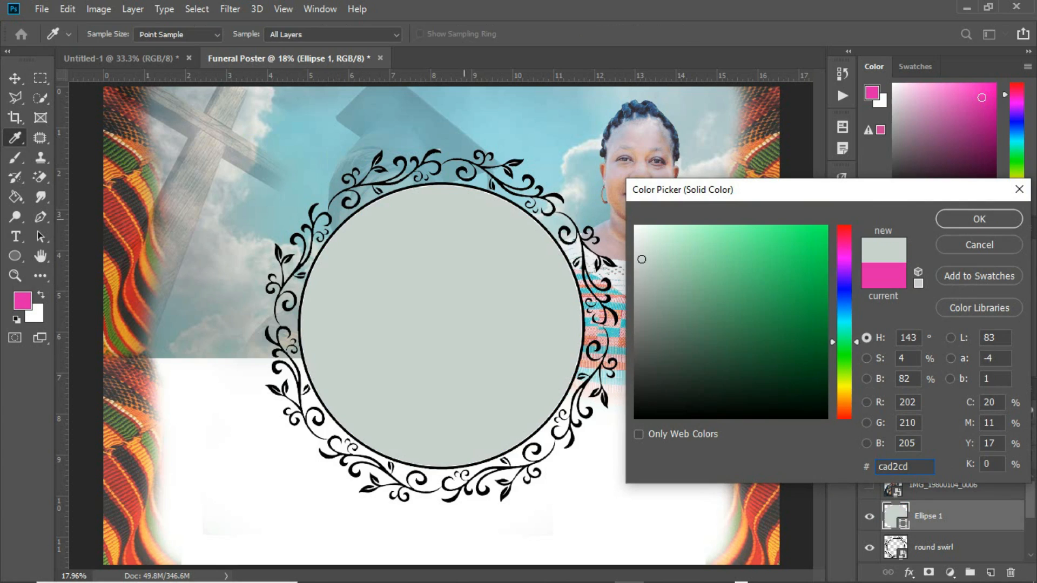
pyautogui.click(312, 117)
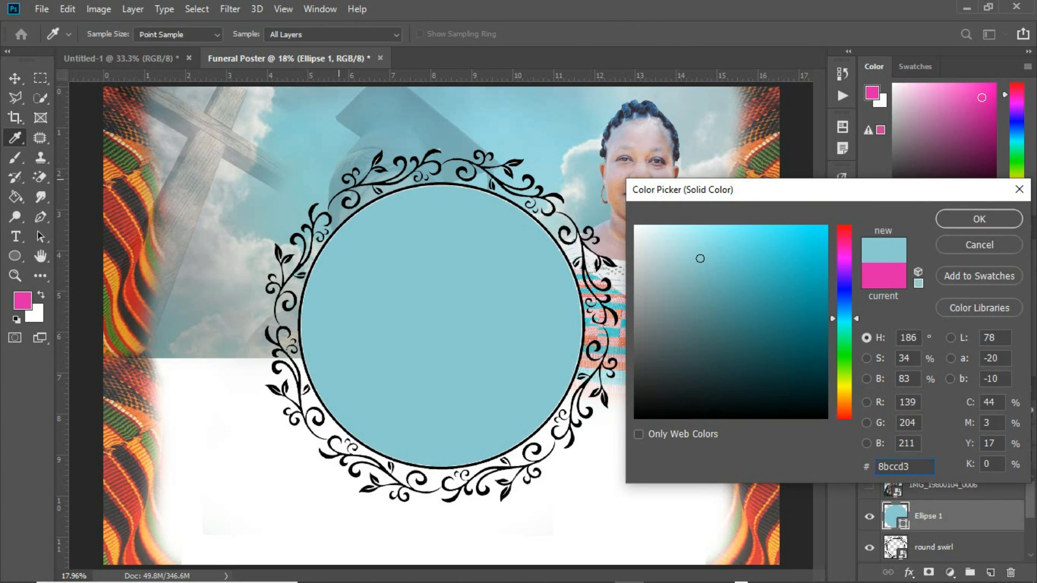
pyautogui.click(204, 283)
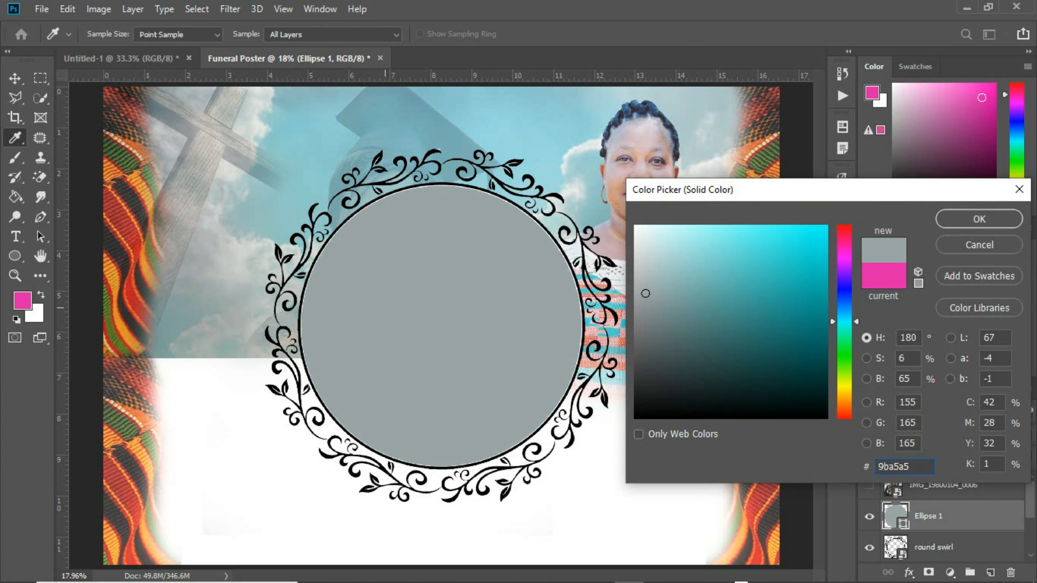
pyautogui.click(980, 216)
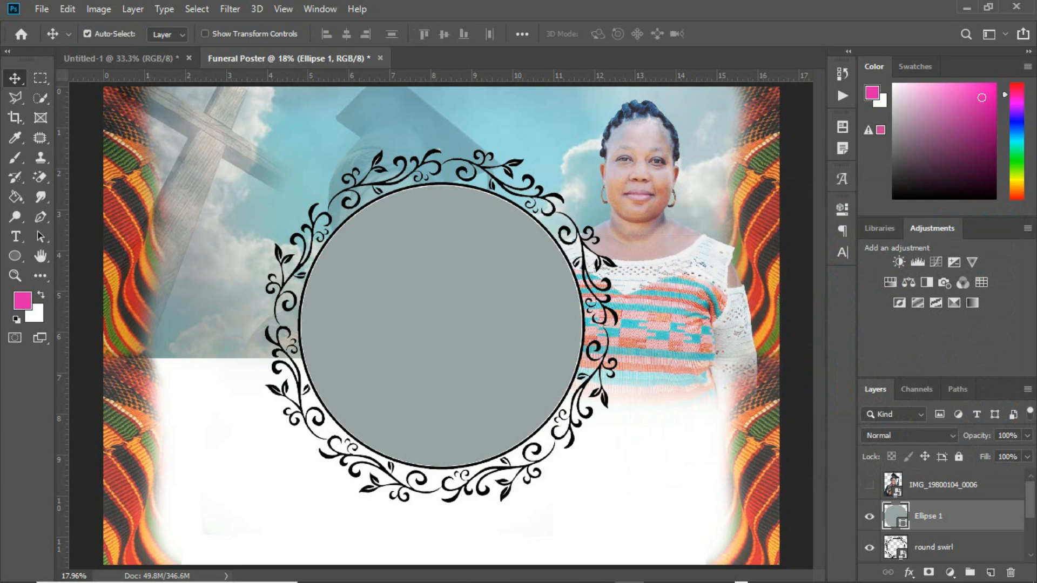
# Group Ellipse 1 and round swirl and name the group 'sub image'
pyautogui.keyDown('shift'); pyautogui.click(941, 550); pyautogui.keyUp('shift')
pyautogui.hotkey('ctrl', 'g')
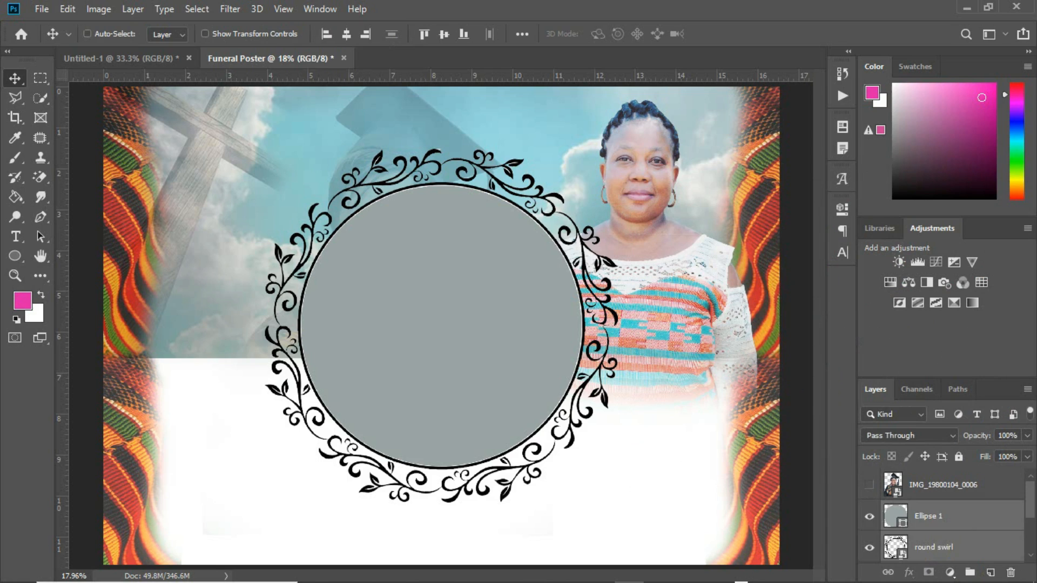
pyautogui.doubleClick(923, 509)
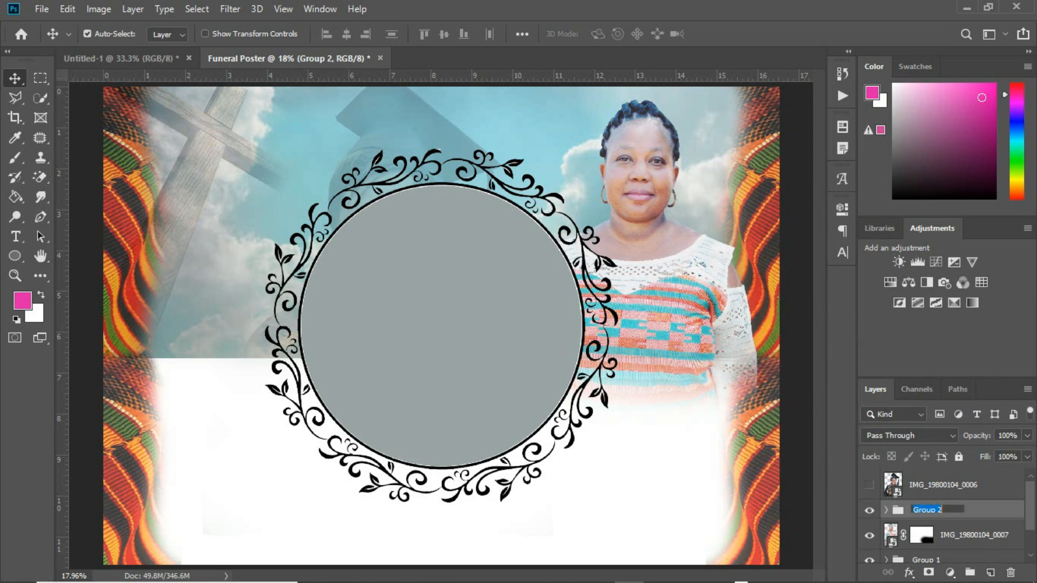
pyautogui.write('sub image')
pyautogui.press('Return')
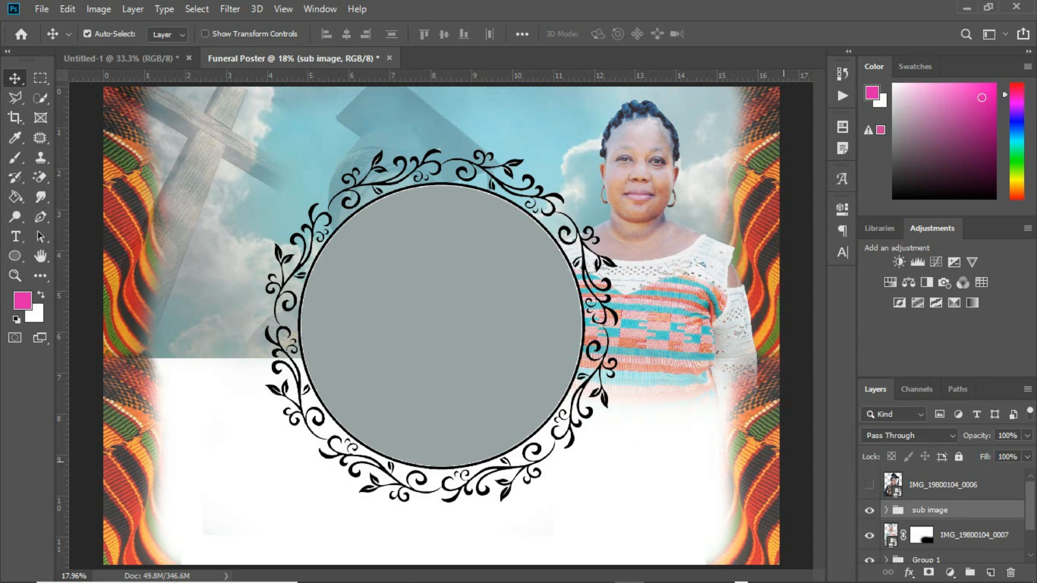
# Shrink the sub image group onto the woman's chest and unhide the graduation photo
pyautogui.hotkey('ctrl', 't')
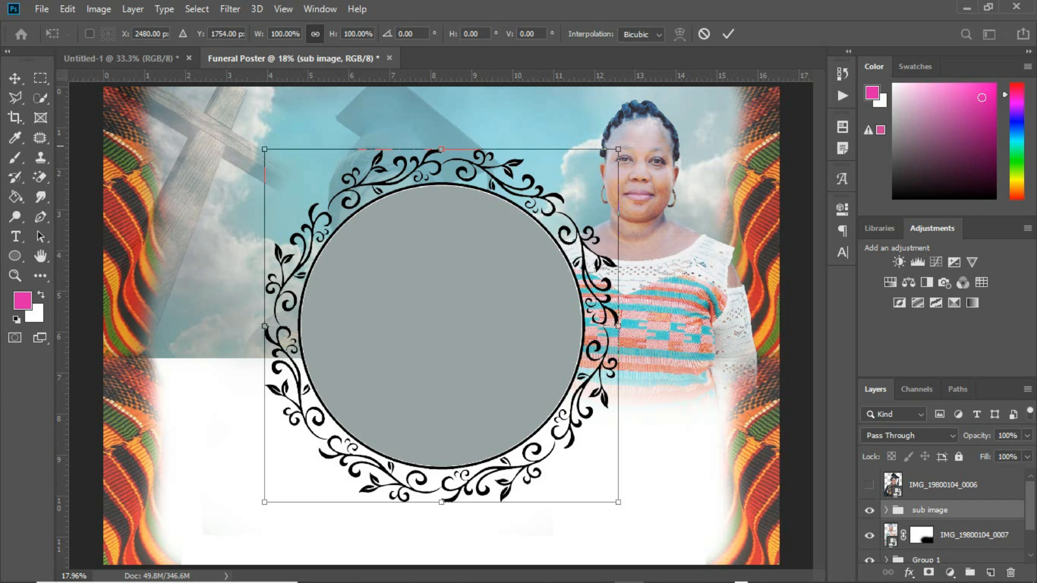
pyautogui.moveTo(265, 150); pyautogui.dragTo(381, 265)
pyautogui.moveTo(410, 310); pyautogui.dragTo(646, 360)
pyautogui.press('Return')
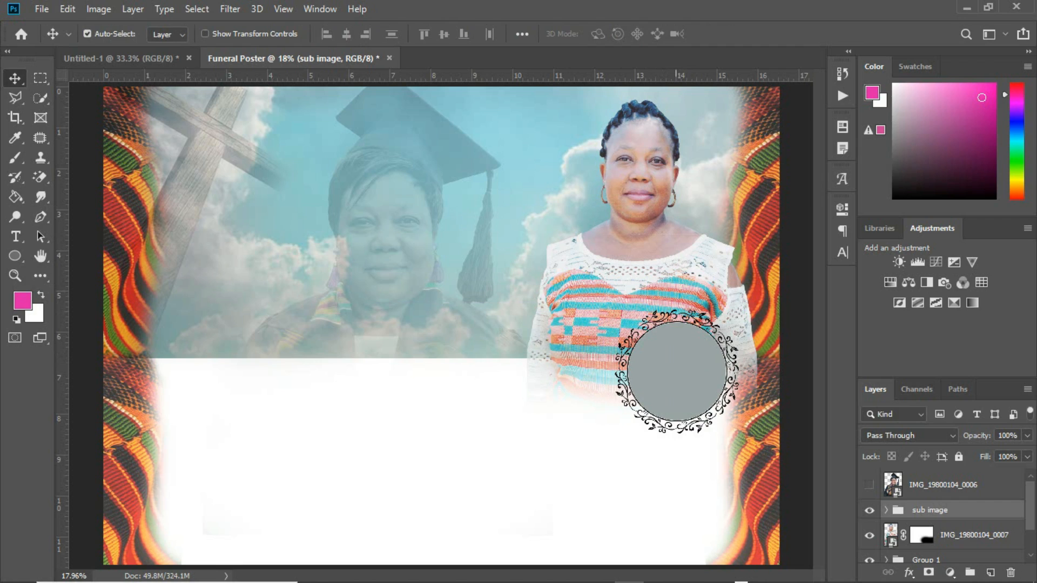
pyautogui.click(870, 485)
# Move the graduation photo into the sub image group and clip it to the grey circle
pyautogui.click(870, 485)
pyautogui.moveTo(372, 395); pyautogui.dragTo(682, 407)
pyautogui.moveTo(947, 478); pyautogui.dragTo(949, 512)
pyautogui.click(884, 478)
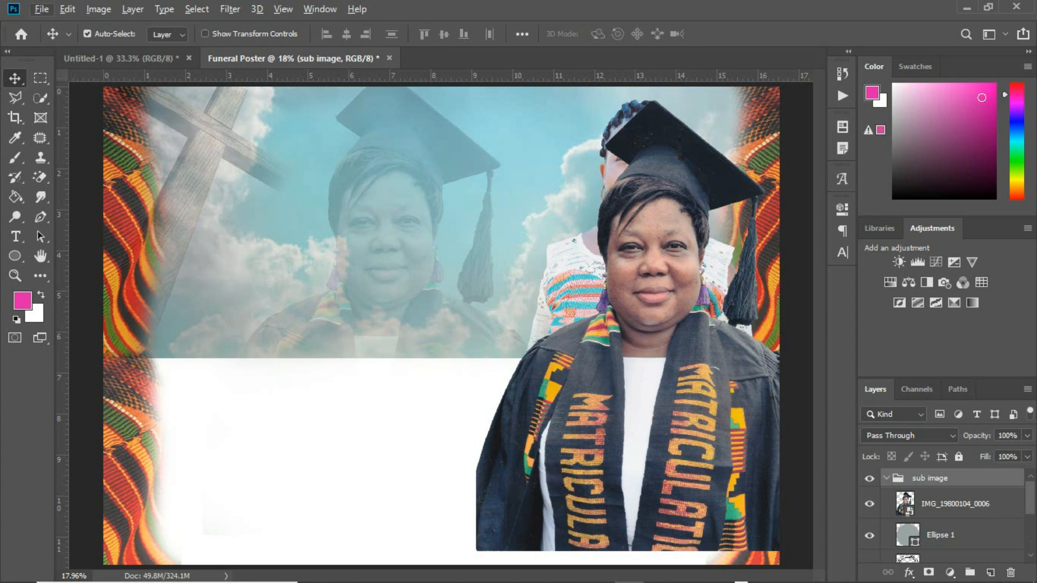
pyautogui.click(955, 504)
pyautogui.rightClick(975, 500)
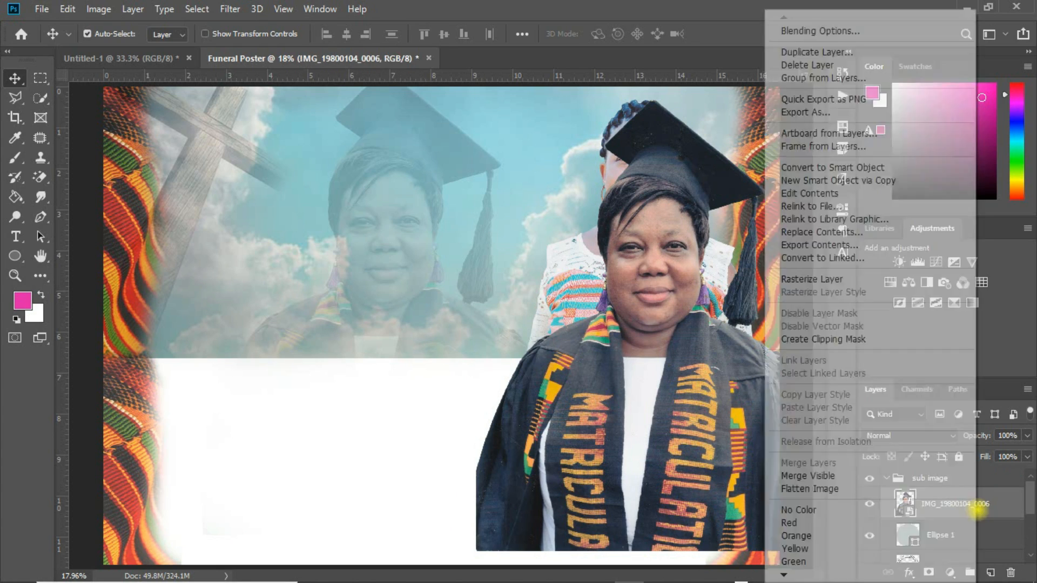
pyautogui.click(852, 339)
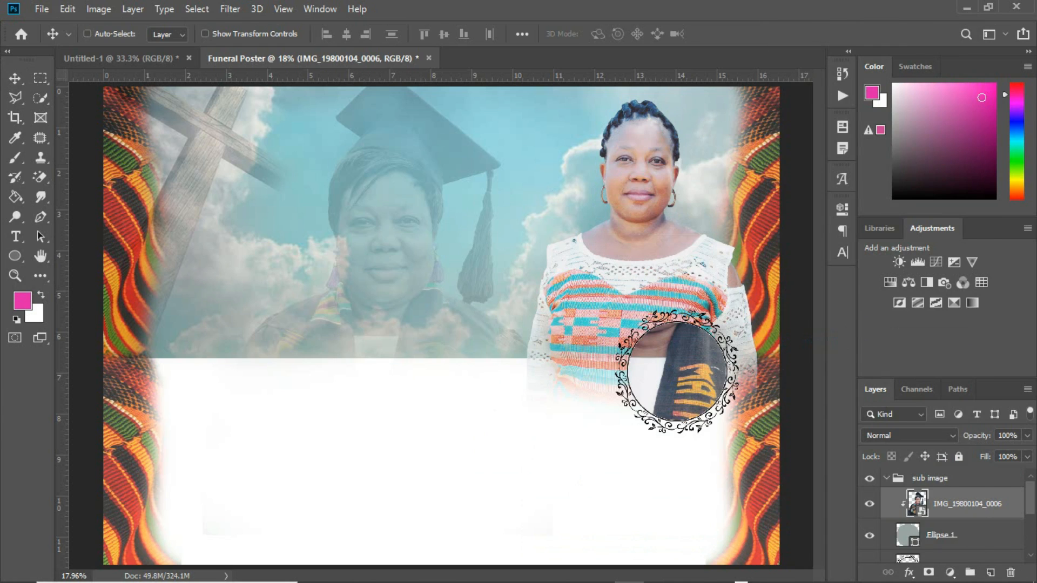
# Scale the clipped portrait to about 31% and shift it slightly down-right into the circle
pyautogui.hotkey('ctrl', 't')
pyautogui.moveTo(467, 312); pyautogui.dragTo(572, 345)
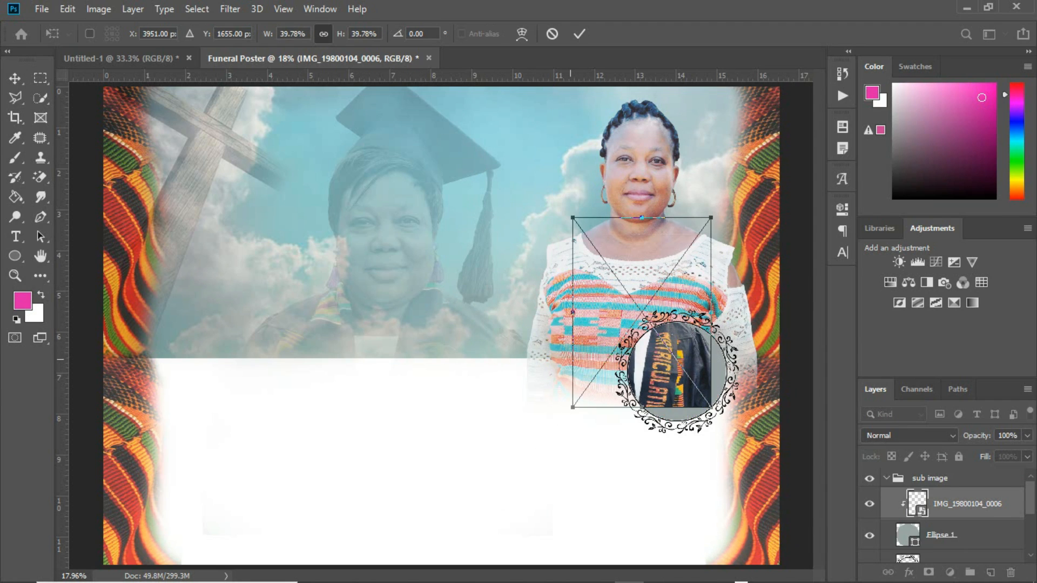
pyautogui.moveTo(684, 296); pyautogui.dragTo(712, 362)
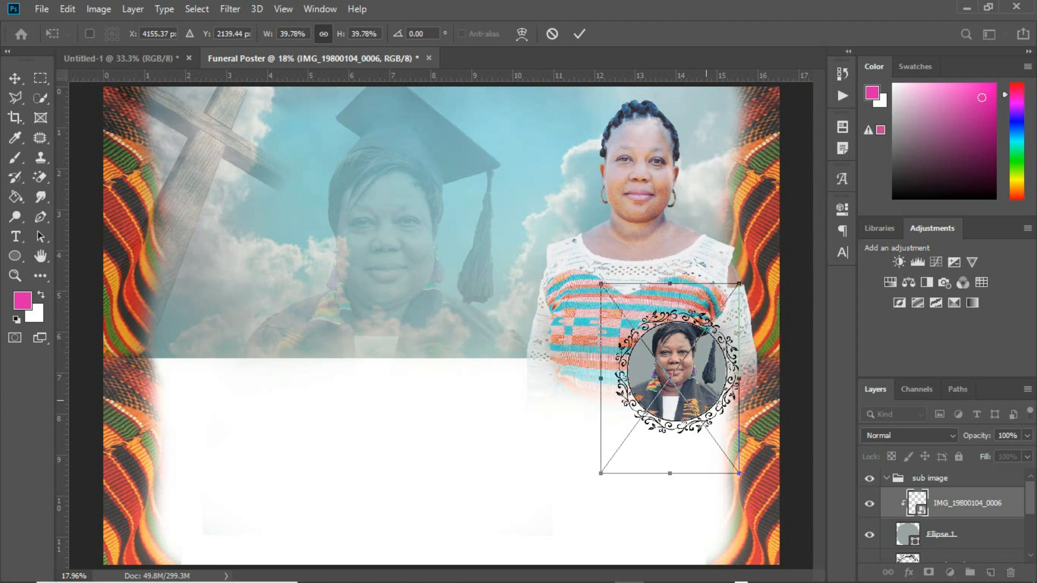
pyautogui.moveTo(600, 378); pyautogui.dragTo(633, 378)
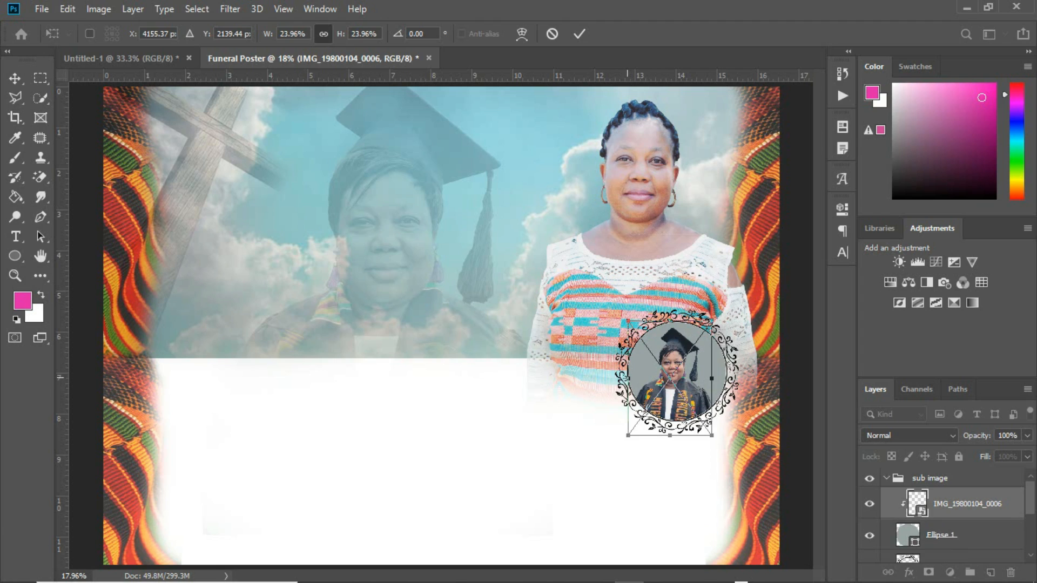
pyautogui.moveTo(627, 378); pyautogui.dragTo(615, 378)
pyautogui.moveTo(681, 353); pyautogui.dragTo(683, 360)
pyautogui.press('Return')
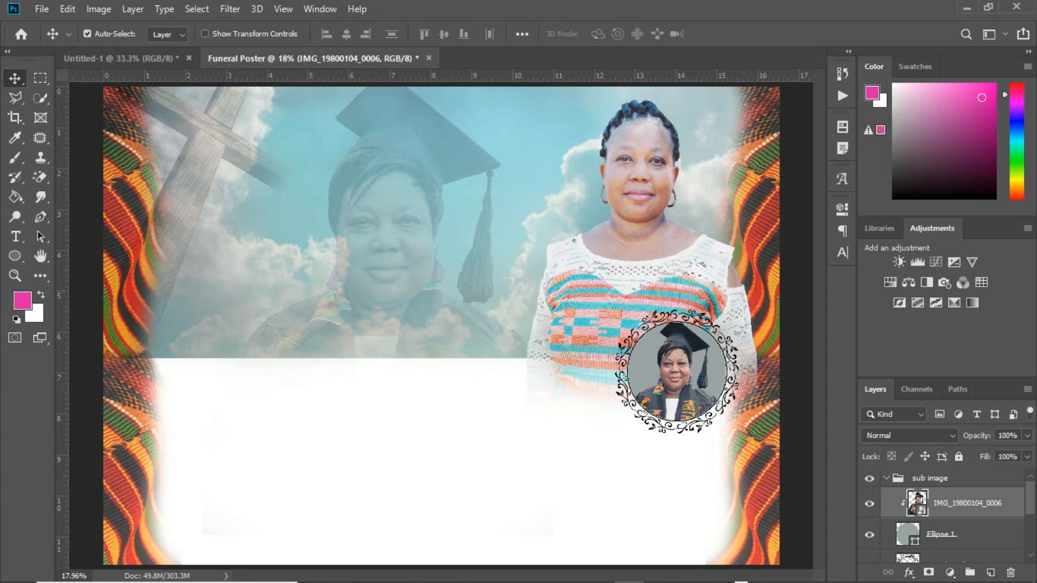
# Collapse the sub image group and add a placeholder text layer near the poster's top
pyautogui.click(891, 478)
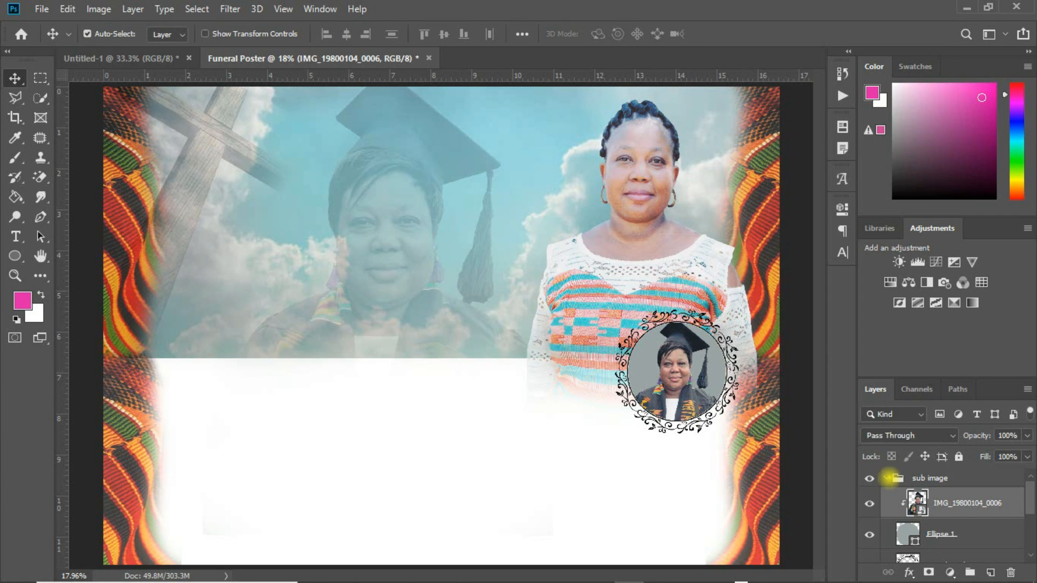
pyautogui.click(886, 478)
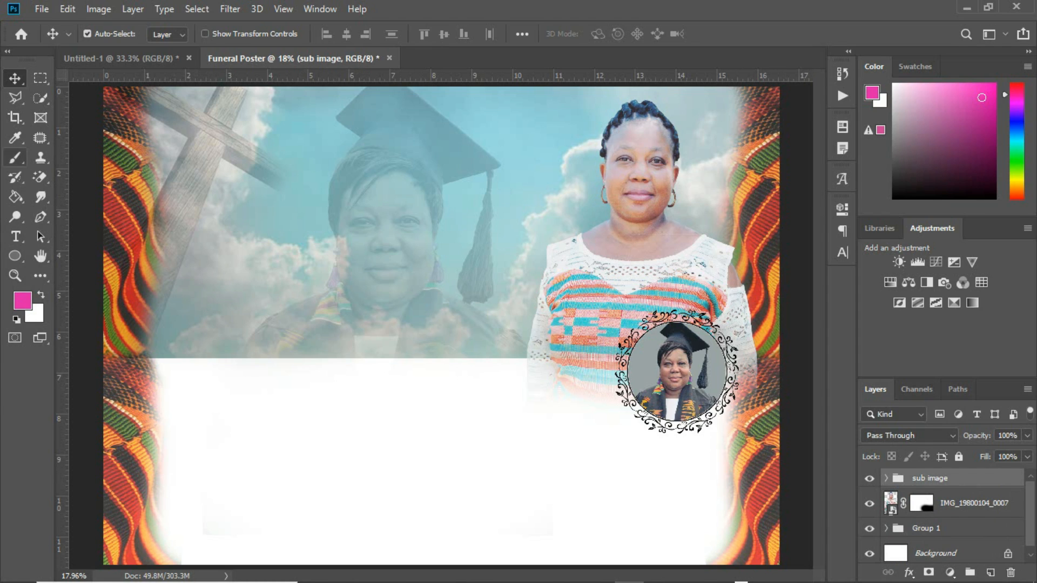
pyautogui.click(15, 236)
pyautogui.click(316, 185)
pyautogui.click(376, 177)
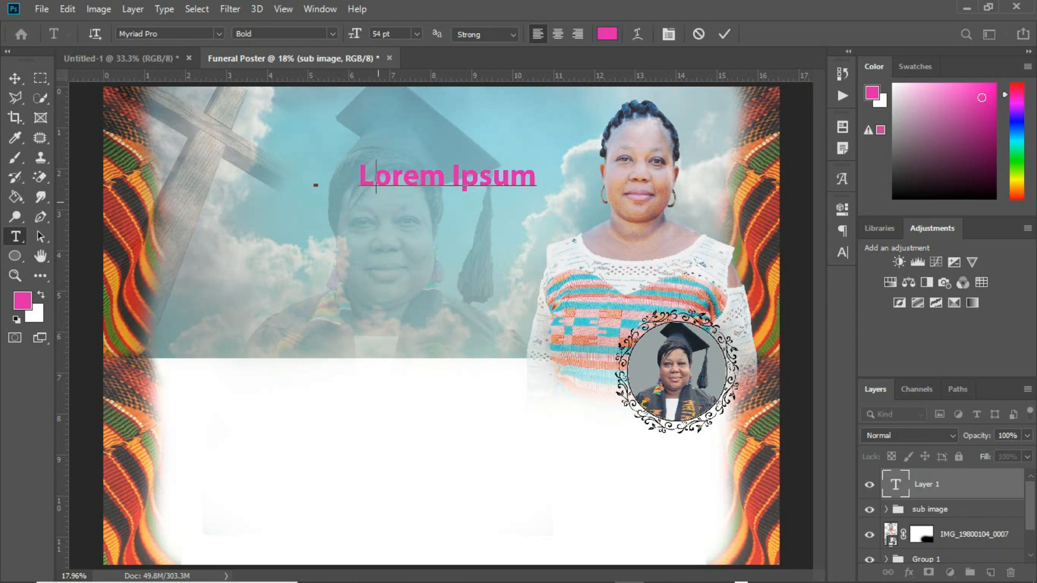
# Type the title 'Painful Exit' and colour it dark red sampled from the poster
pyautogui.hotkey('ctrl', 'a')
pyautogui.write('Painful Exit')
pyautogui.click(14, 79)
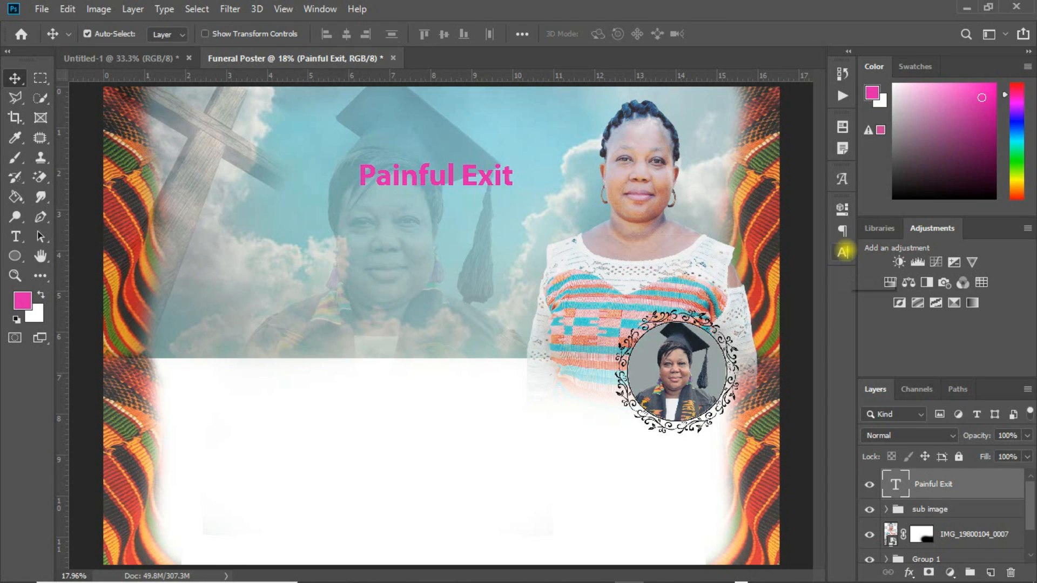
pyautogui.click(842, 252)
pyautogui.click(801, 294)
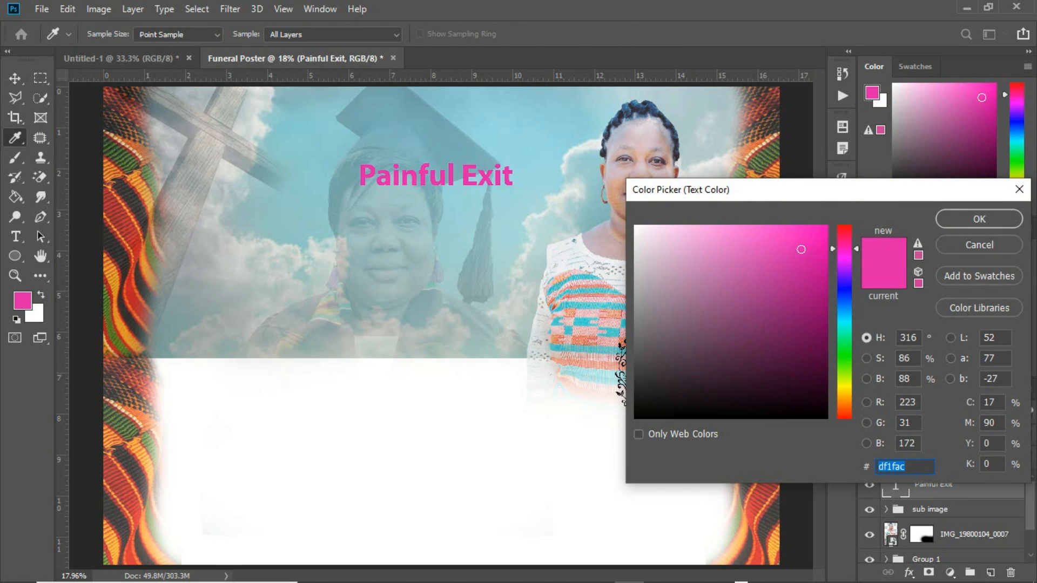
pyautogui.moveTo(882, 186); pyautogui.dragTo(929, 113)
pyautogui.click(759, 459)
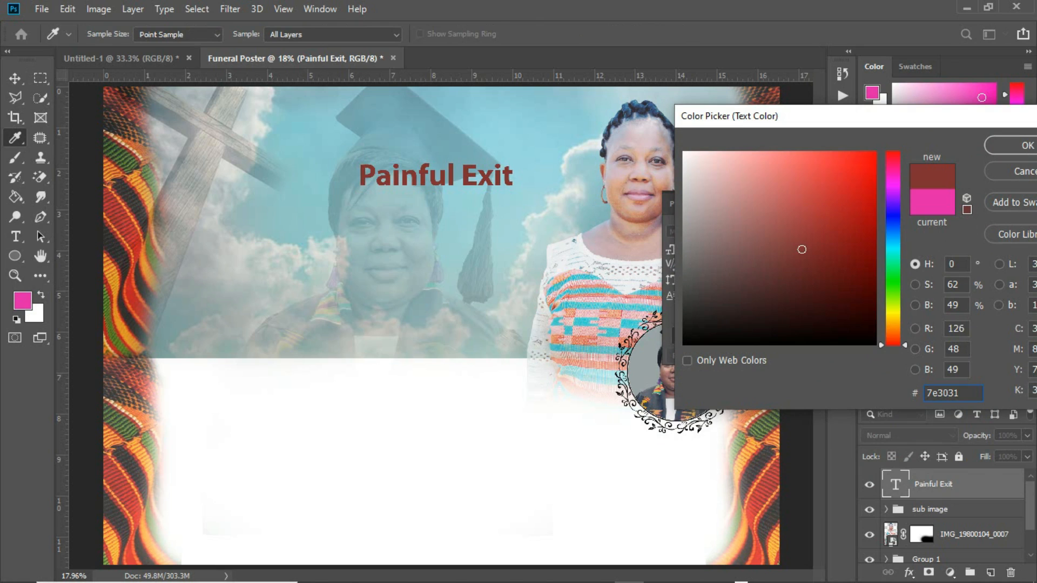
pyautogui.click(1015, 145)
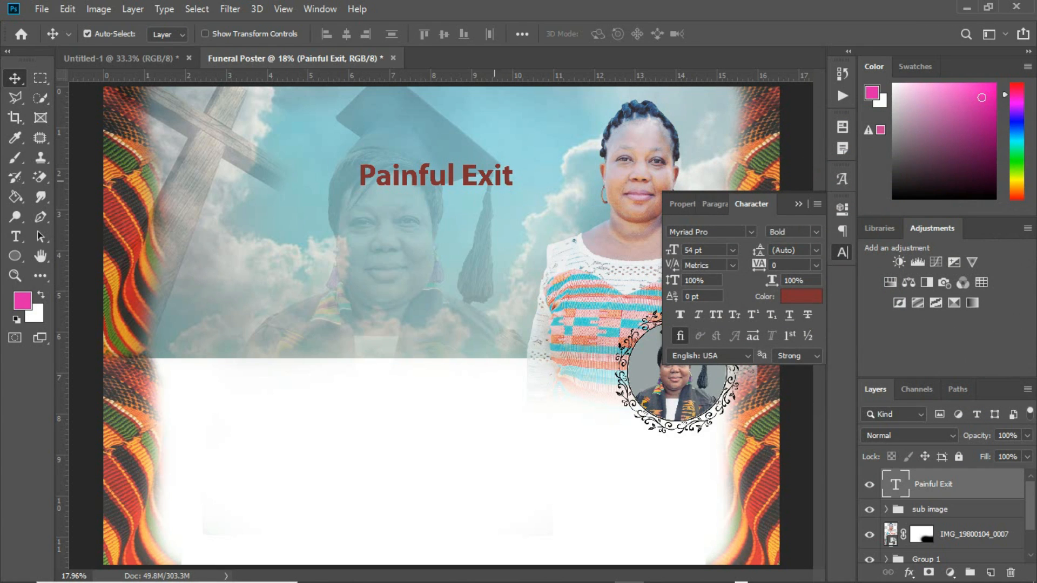
# Move the title up to the top centre and set it in Citation Std
pyautogui.moveTo(494, 181); pyautogui.dragTo(487, 142)
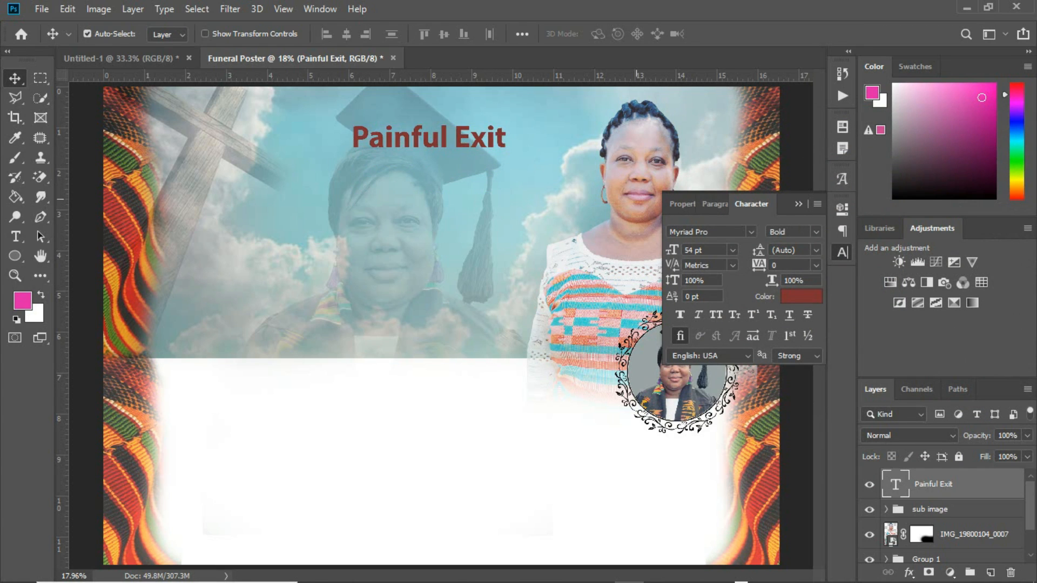
pyautogui.click(722, 230)
pyautogui.click(751, 232)
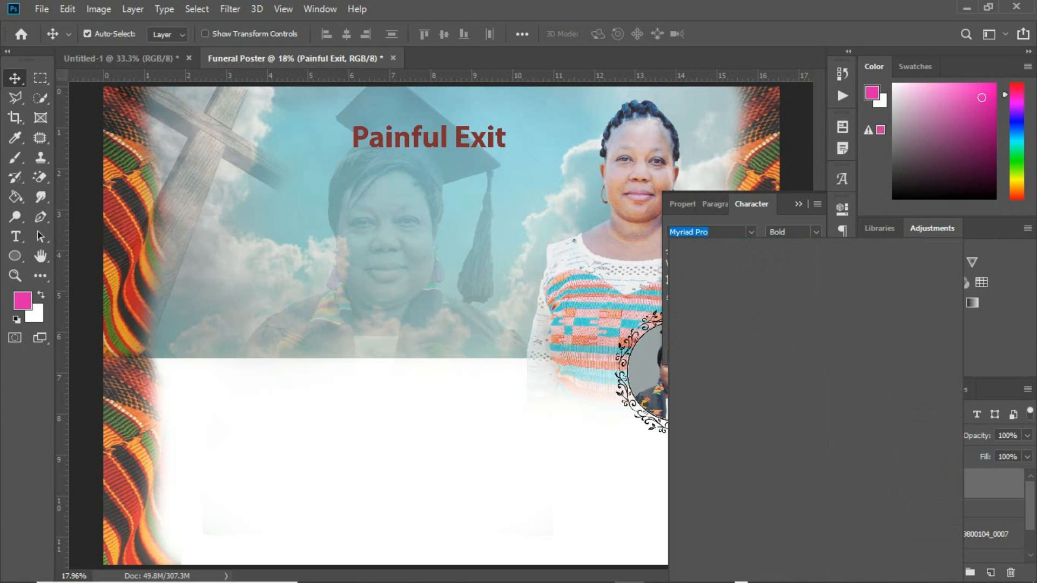
pyautogui.write('c')
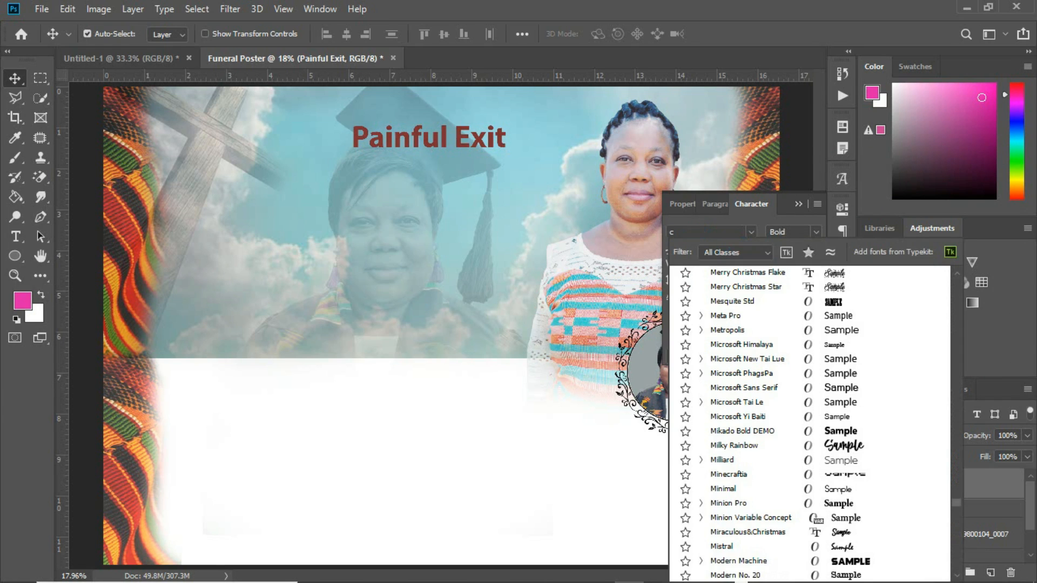
pyautogui.write('ita')
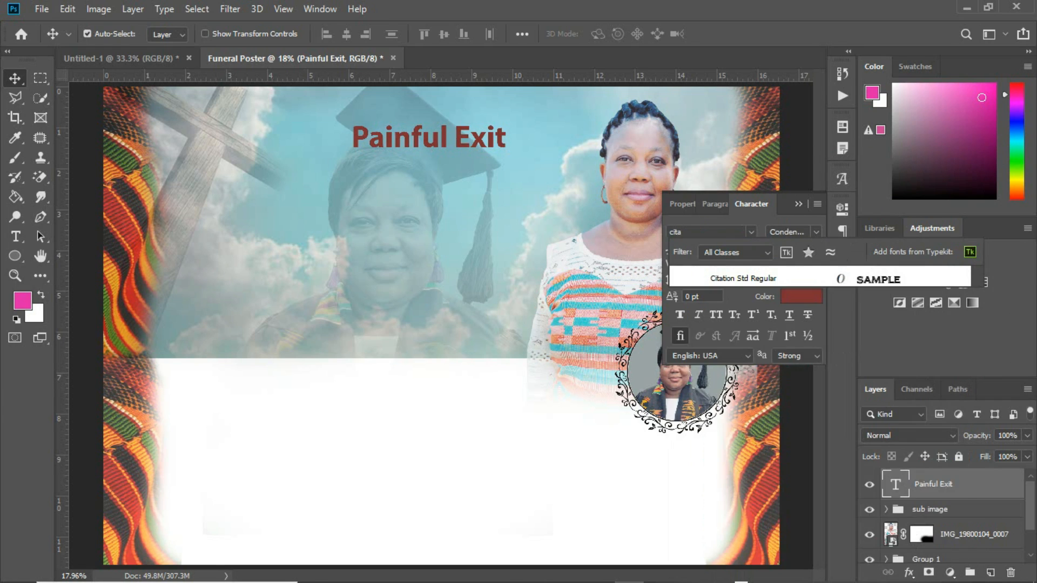
pyautogui.press('Down')
pyautogui.click(734, 276)
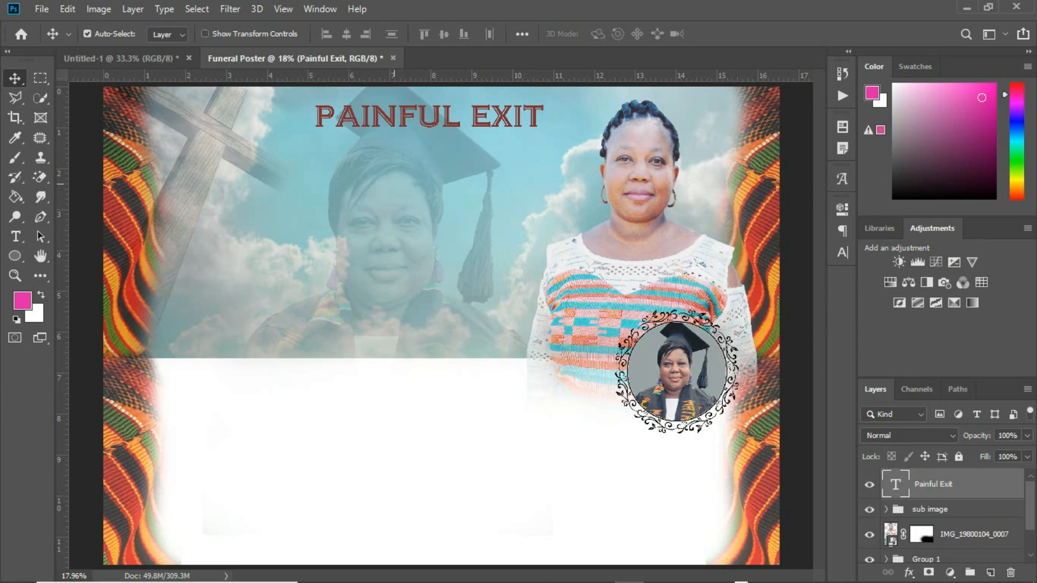
# Drag the announcement paragraph from Untitled-1 onto the Funeral Poster and start enlarging it
pyautogui.click(130, 59)
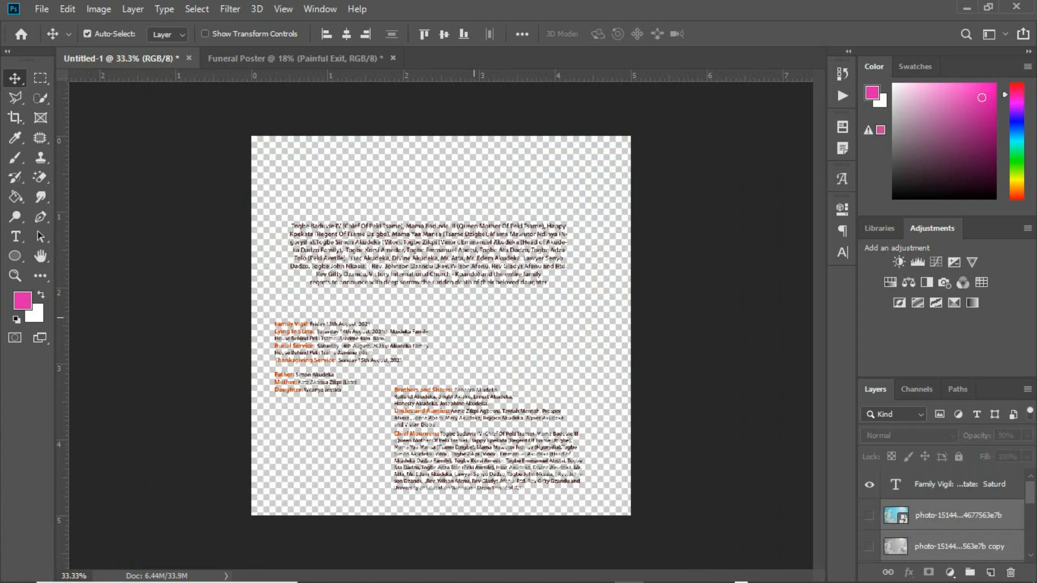
pyautogui.moveTo(416, 231); pyautogui.dragTo(392, 221)
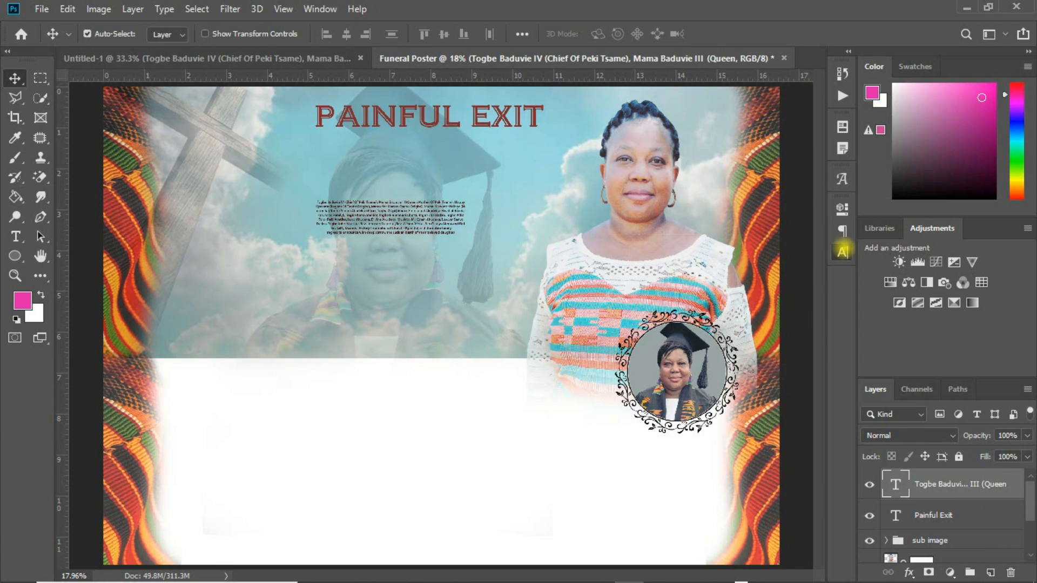
pyautogui.click(841, 252)
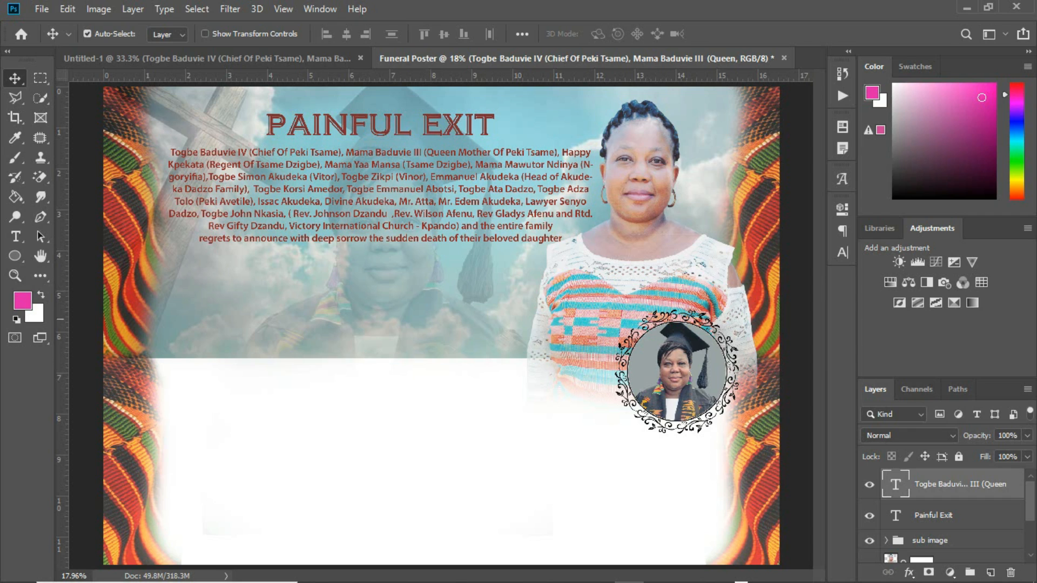
# Draw a wide pink rectangle across the poster's middle and layer it behind the woman's portrait
pyautogui.click(15, 255)
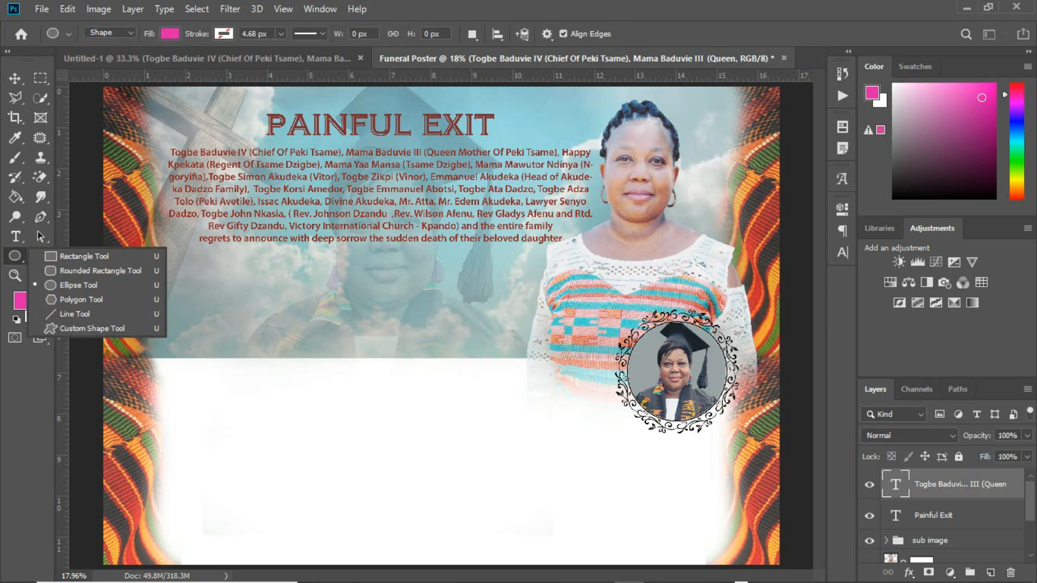
pyautogui.click(73, 252)
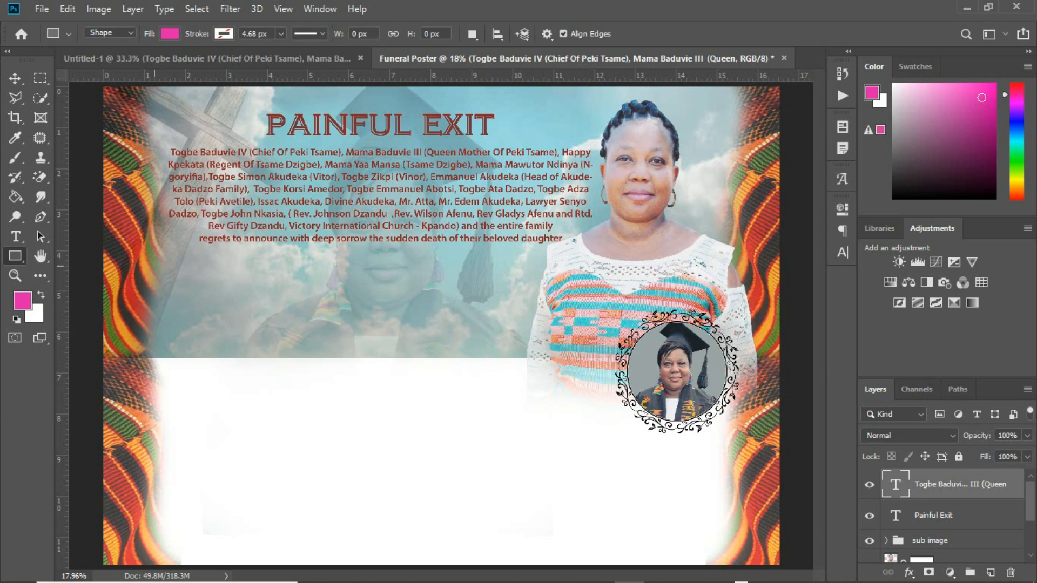
pyautogui.moveTo(139, 274); pyautogui.dragTo(577, 378)
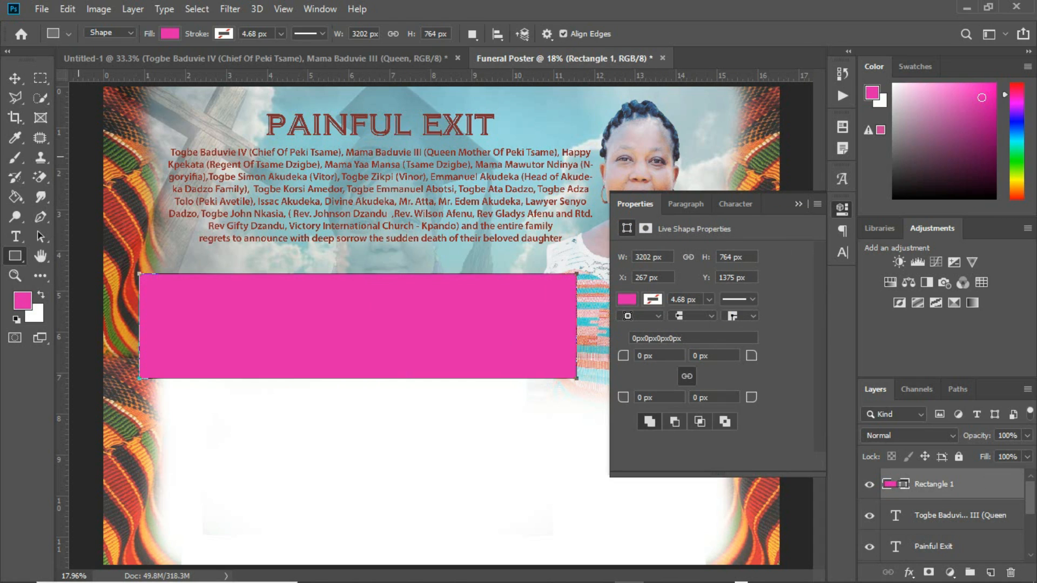
pyautogui.click(15, 79)
pyautogui.click(798, 204)
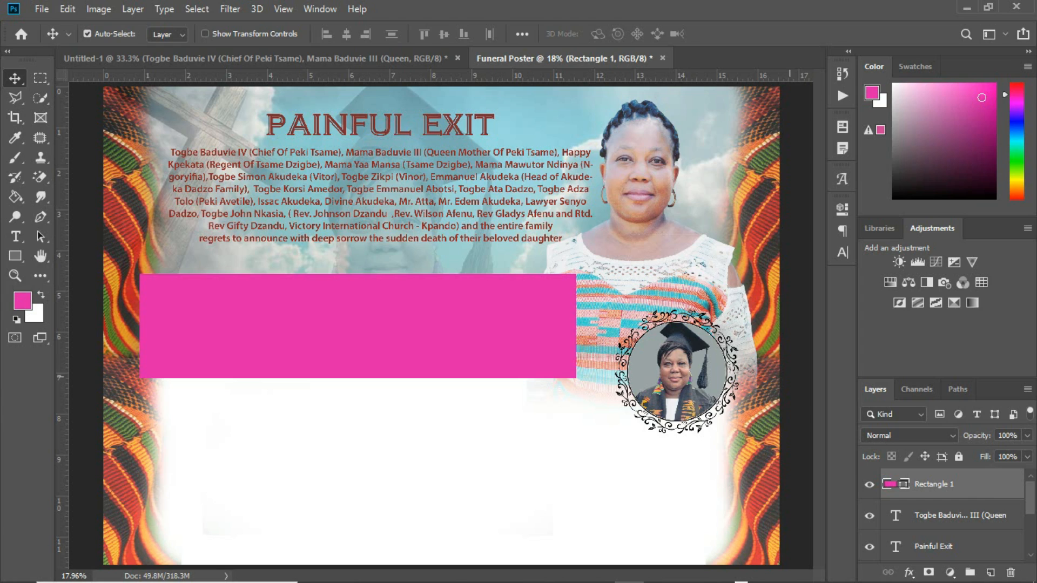
pyautogui.moveTo(981, 489); pyautogui.dragTo(950, 559)
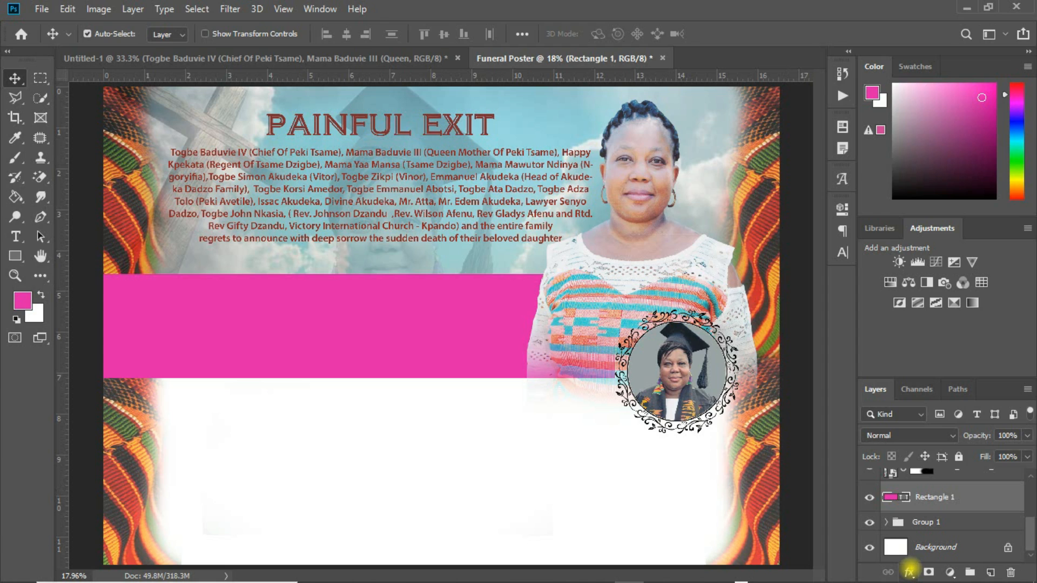
# Add a radial orange-brown Gradient Overlay to the banner rectangle
pyautogui.click(909, 571)
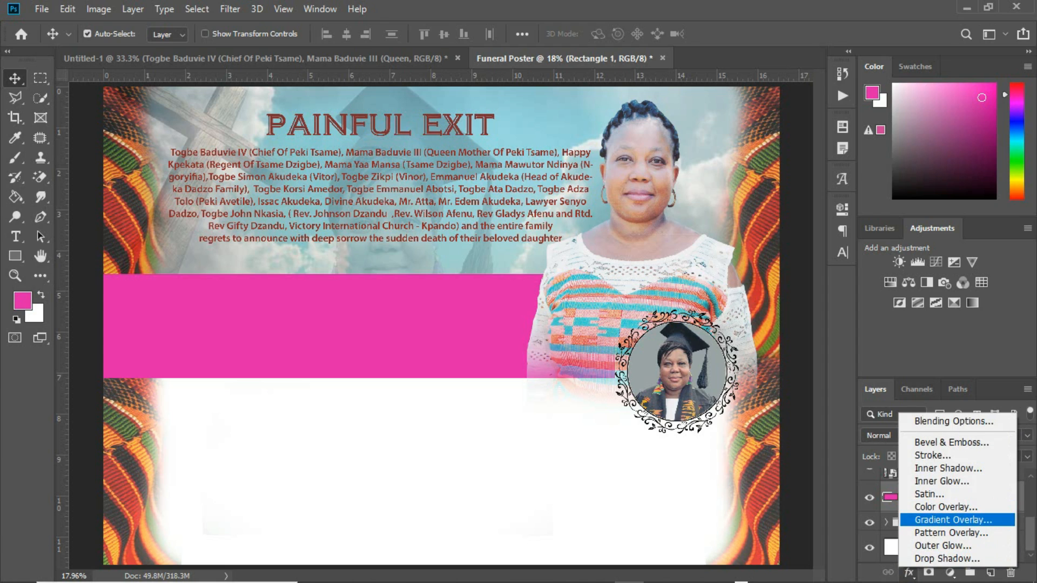
pyautogui.click(950, 520)
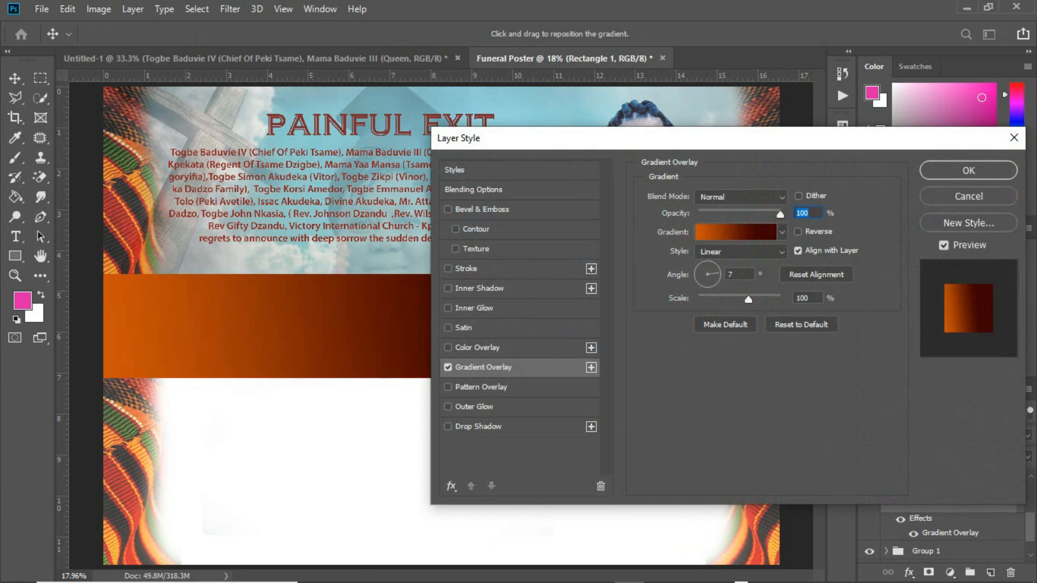
pyautogui.moveTo(740, 137); pyautogui.dragTo(939, 173)
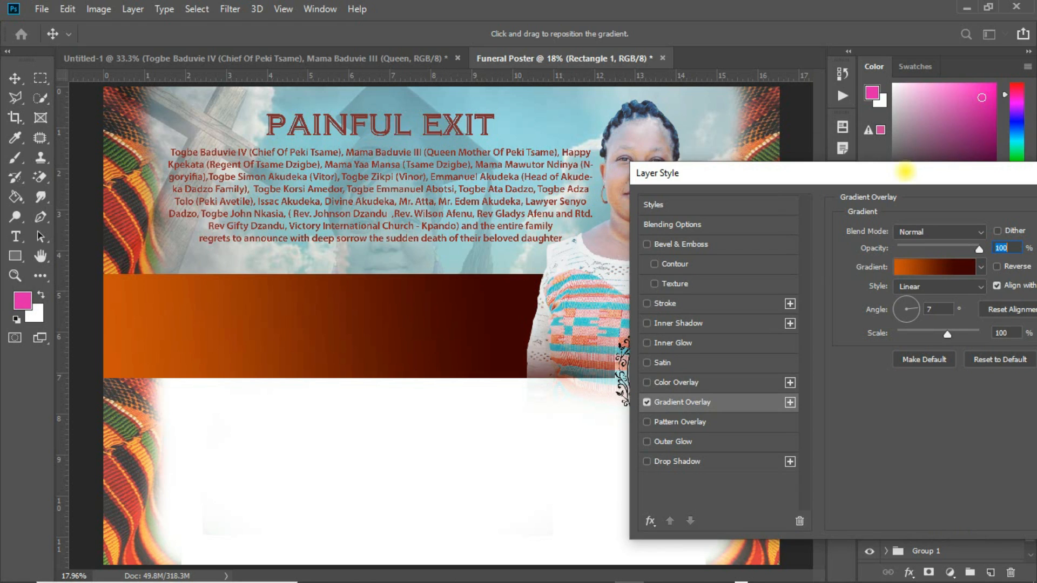
pyautogui.moveTo(905, 172); pyautogui.dragTo(737, 161)
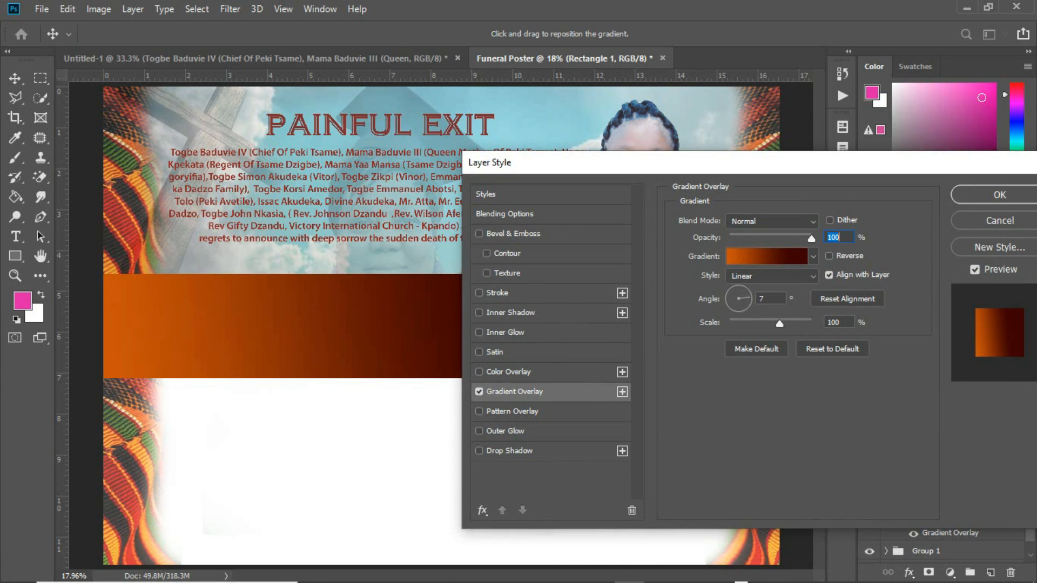
pyautogui.click(781, 258)
pyautogui.click(781, 258)
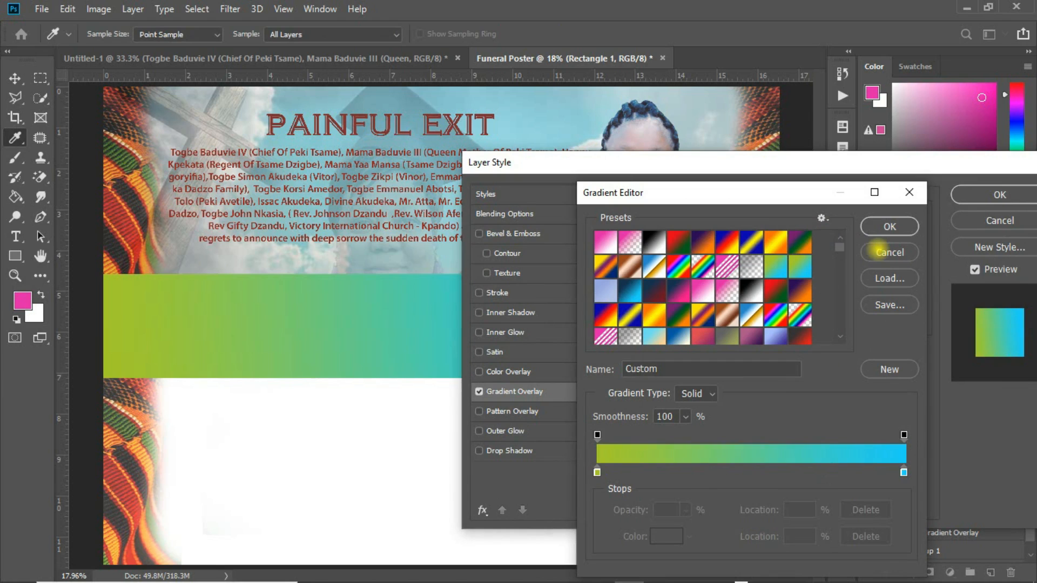
pyautogui.click(888, 252)
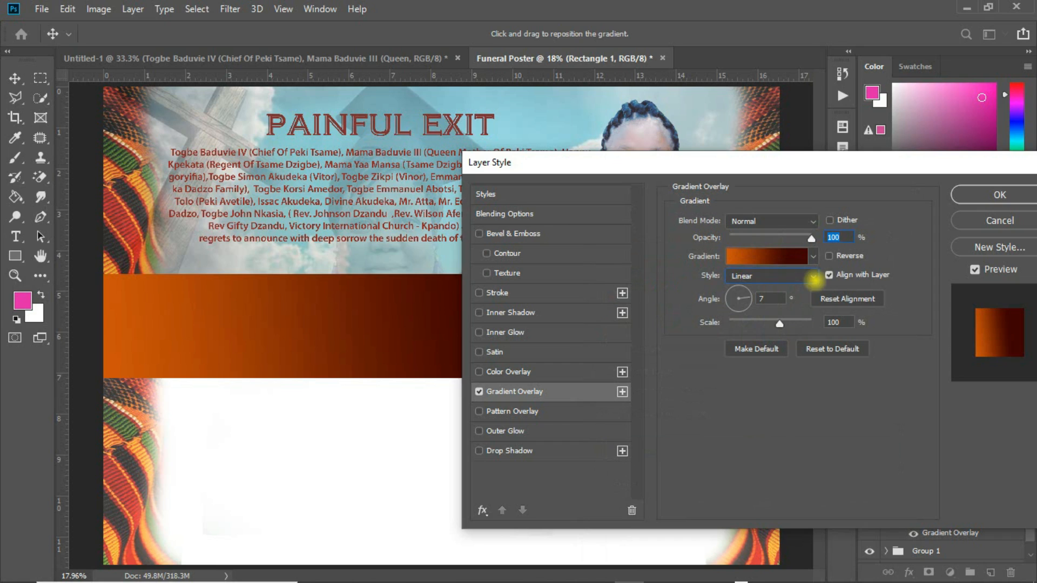
pyautogui.click(813, 277)
pyautogui.click(750, 288)
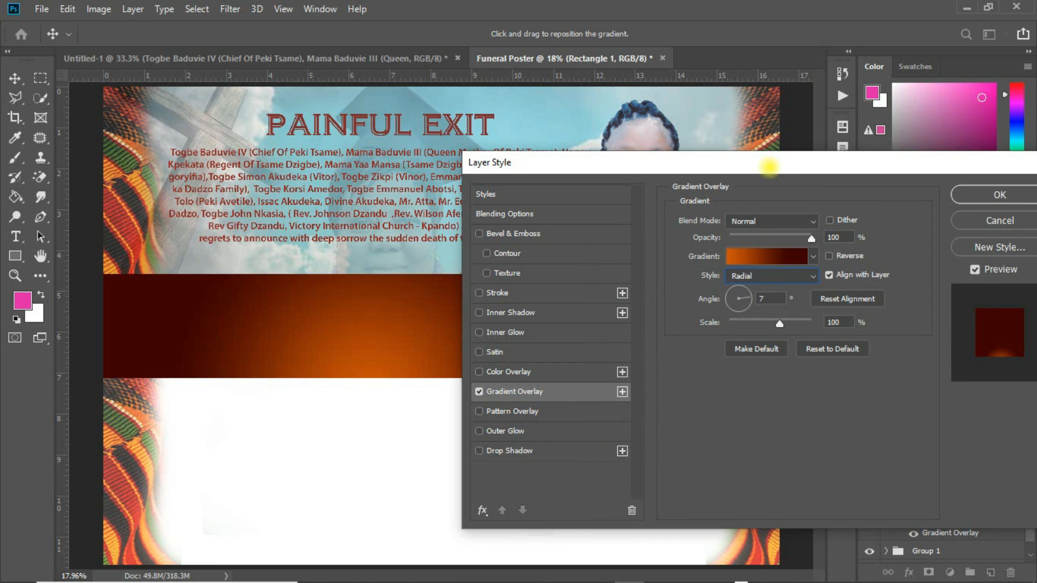
# Set the gradient angle to 1°, shift the glow up-left, and apply the effect
pyautogui.moveTo(769, 168); pyautogui.dragTo(918, 256)
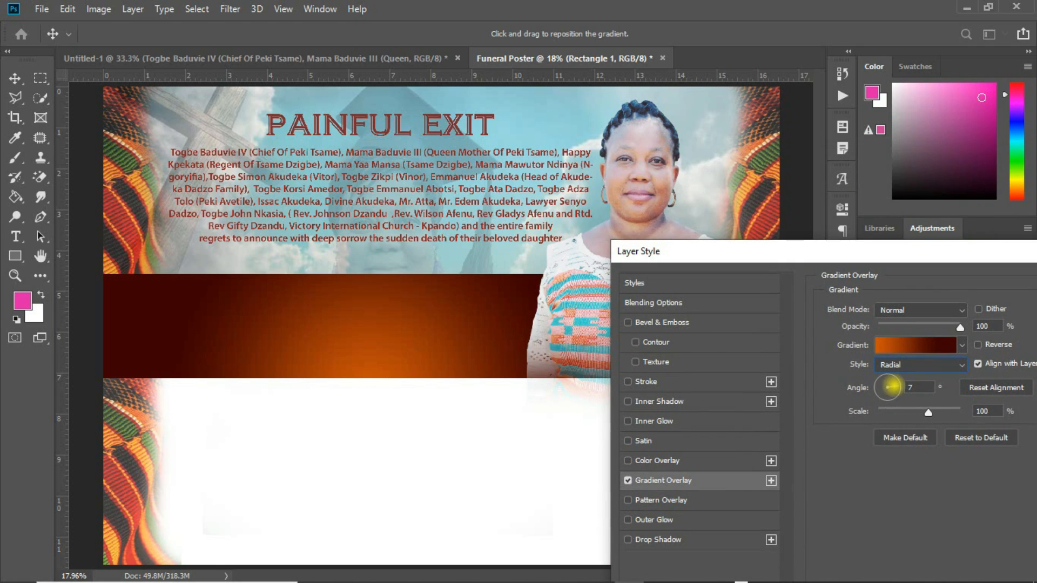
pyautogui.click(890, 384)
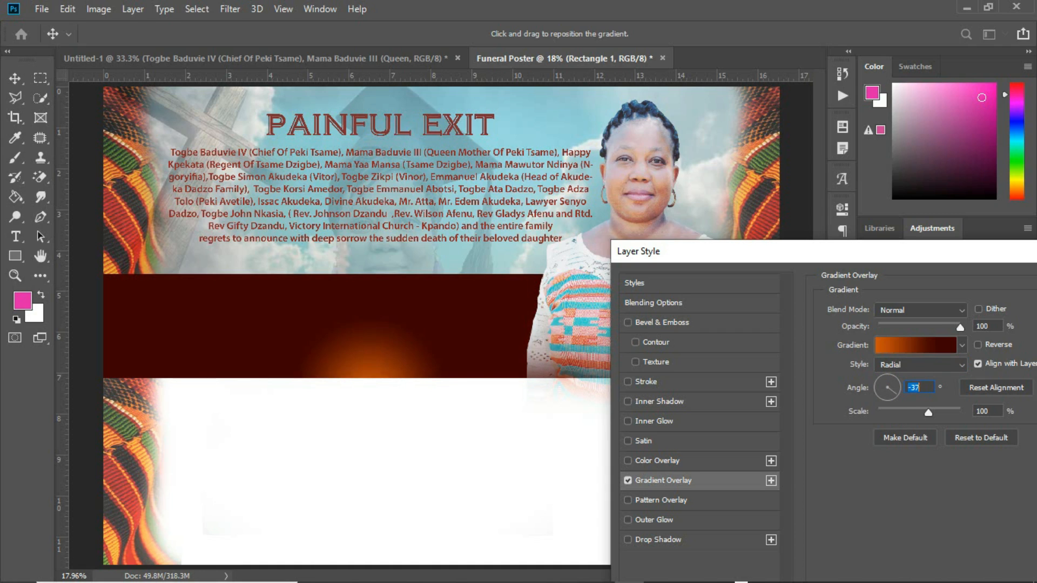
pyautogui.click(893, 391)
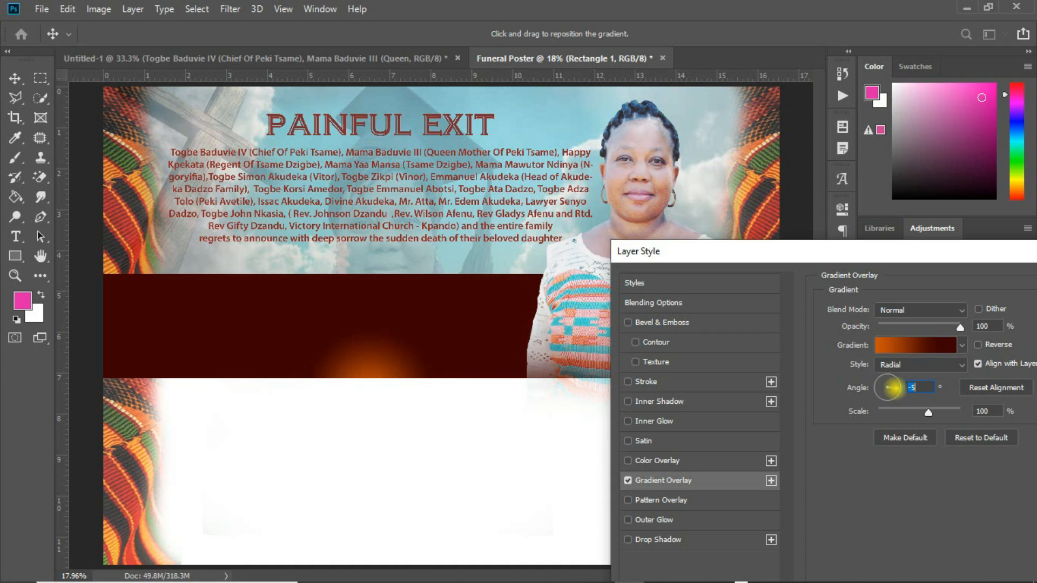
pyautogui.click(892, 387)
pyautogui.moveTo(381, 351); pyautogui.dragTo(351, 304)
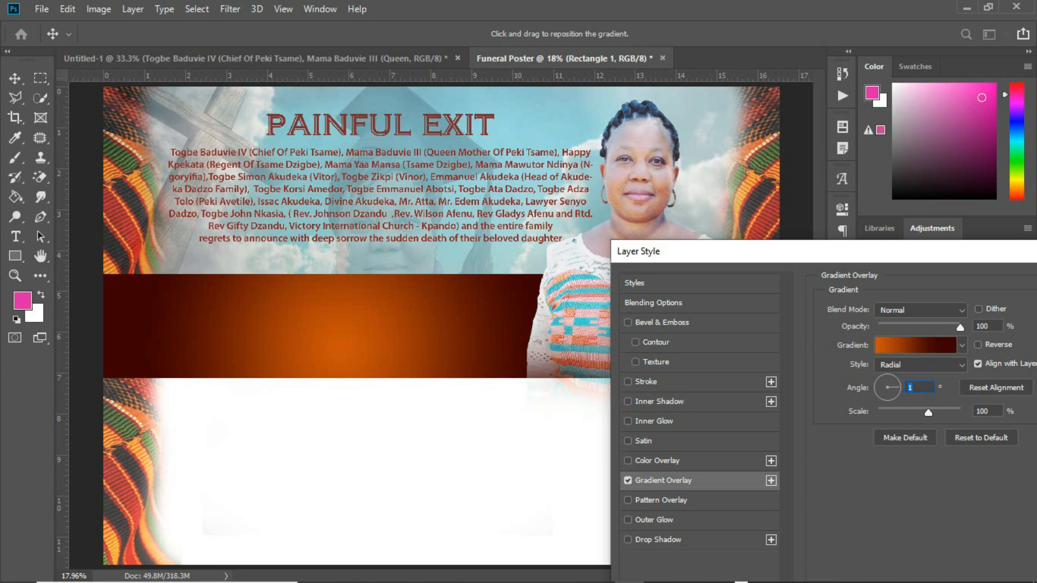
pyautogui.moveTo(963, 249); pyautogui.dragTo(762, 266)
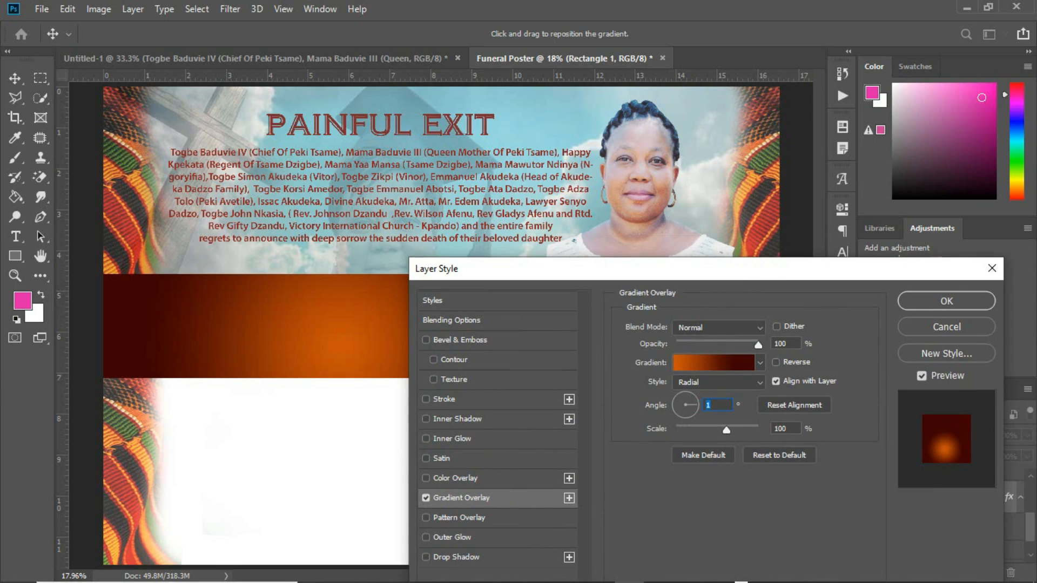
pyautogui.click(918, 300)
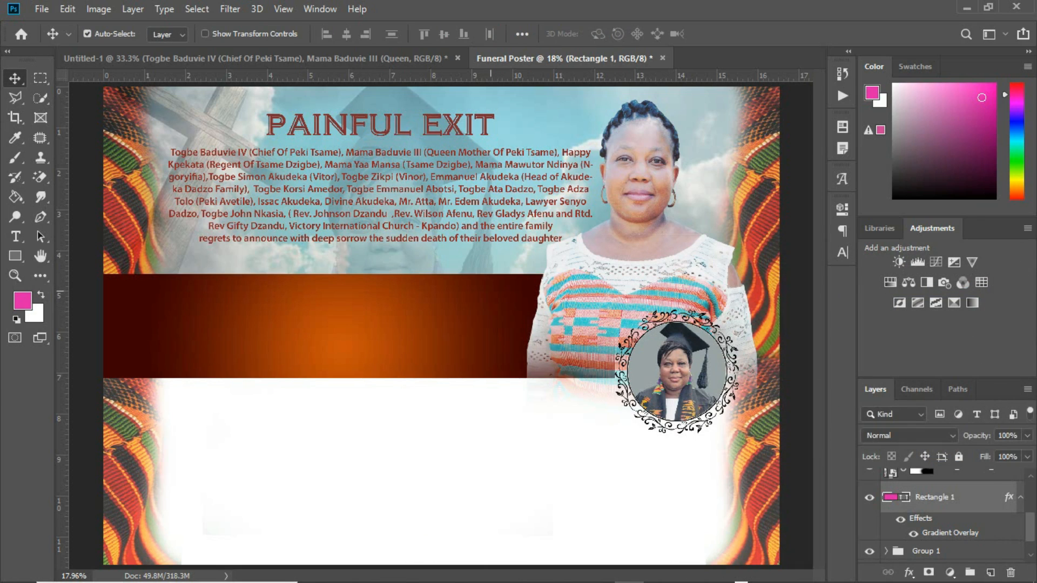
pyautogui.moveTo(469, 289)
pyautogui.mouseDown()
pyautogui.moveTo(472, 273)
pyautogui.moveTo(473, 285)
pyautogui.mouseUp()
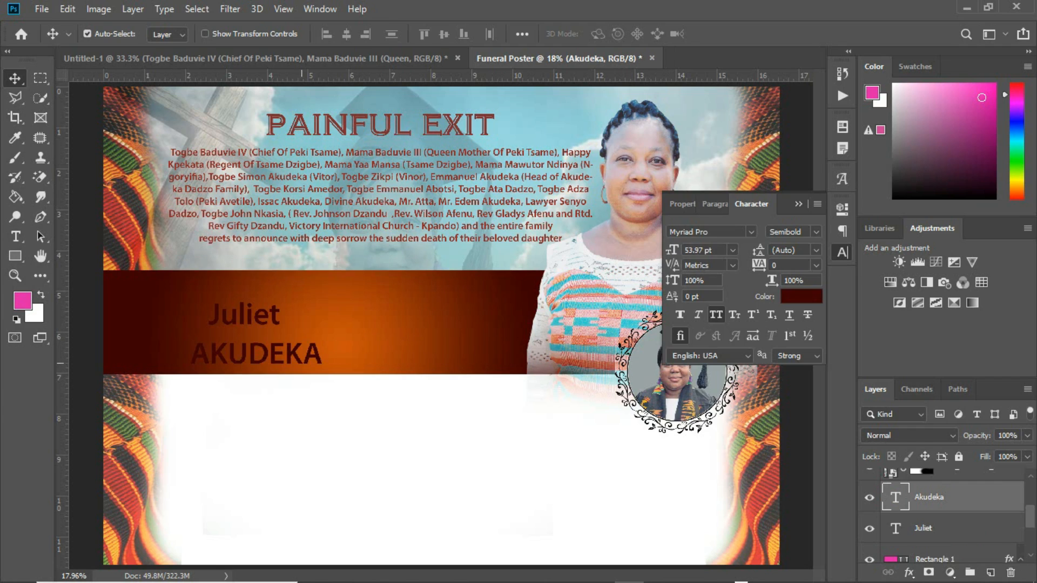
pyautogui.moveTo(312, 355); pyautogui.dragTo(323, 348)
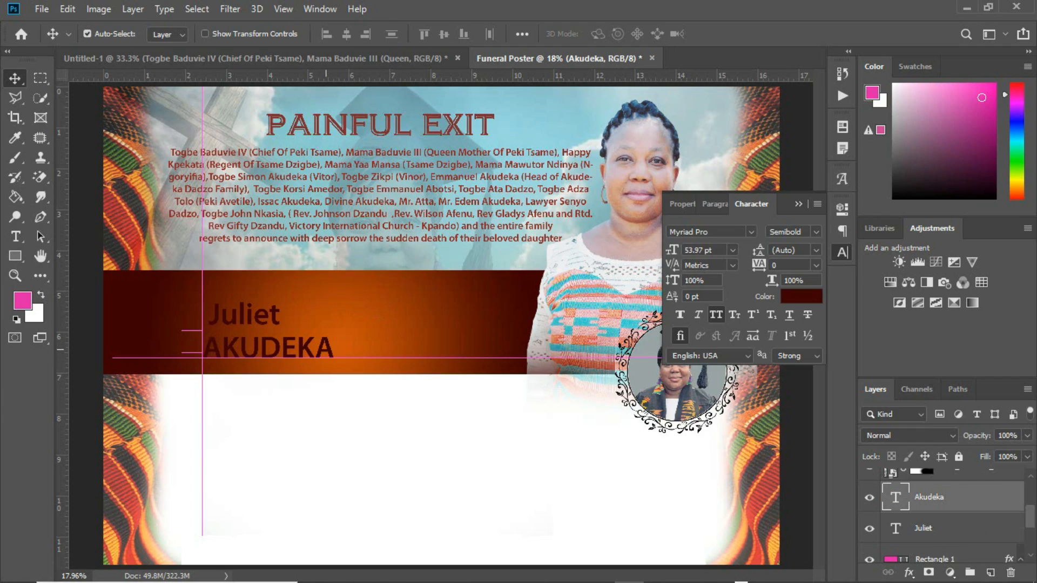
pyautogui.moveTo(277, 318); pyautogui.dragTo(268, 311)
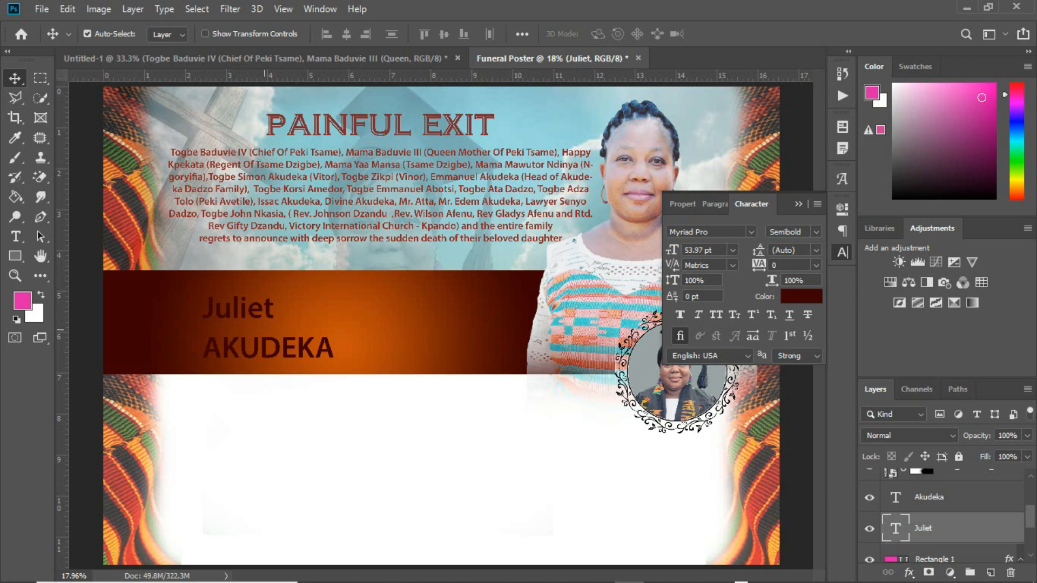
pyautogui.click(738, 232)
pyautogui.write('am')
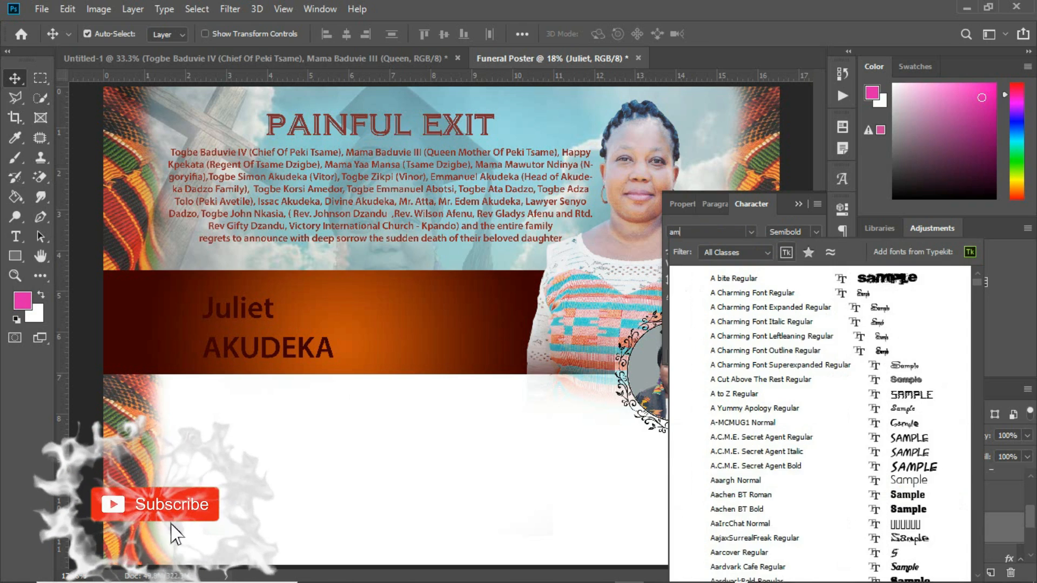
pyautogui.write('i')
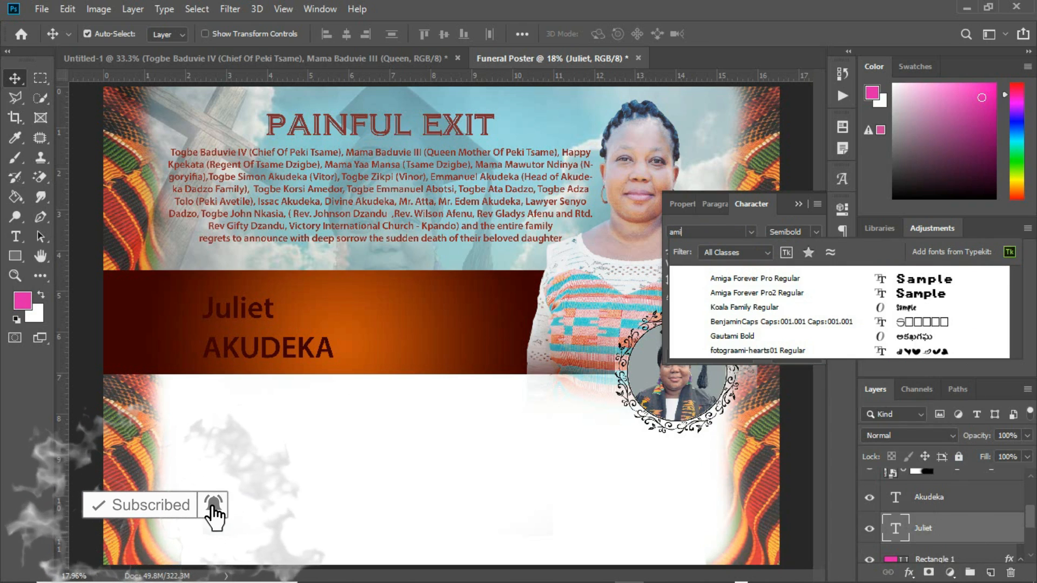
pyautogui.press('BackSpace')
pyautogui.press('BackSpace')
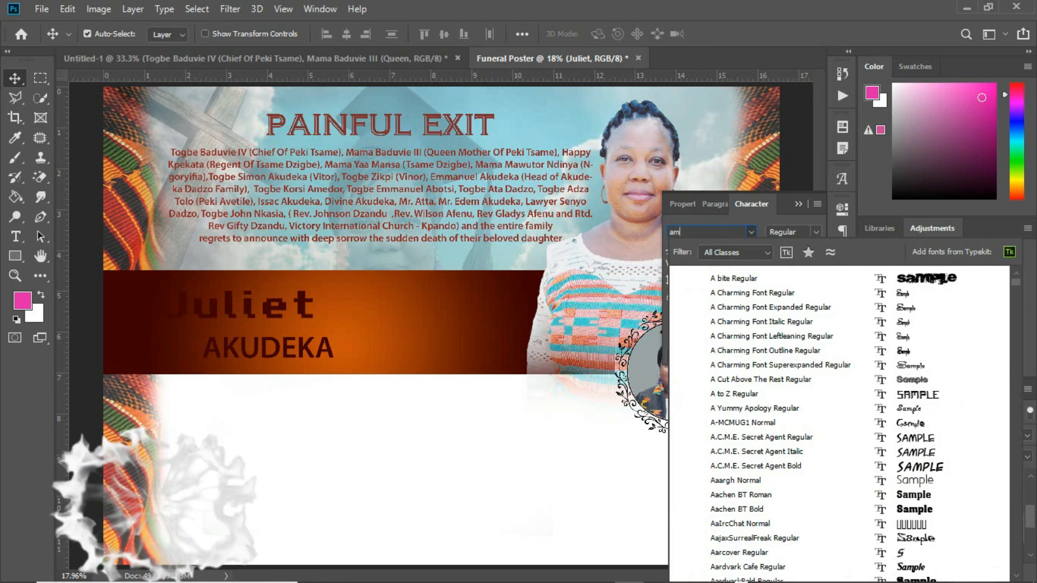
pyautogui.write('mar')
pyautogui.press('Down')
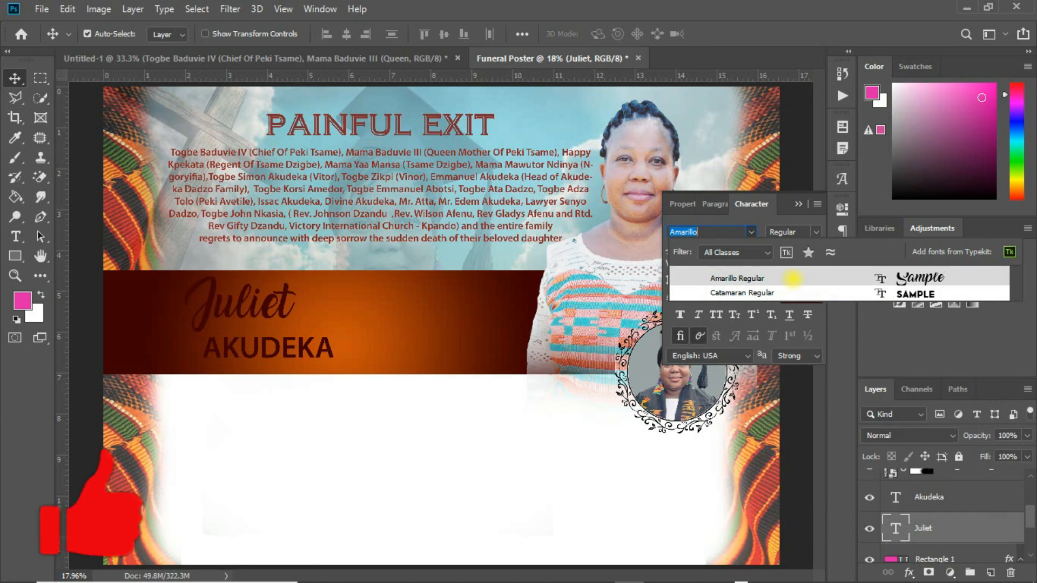
pyautogui.press('Return')
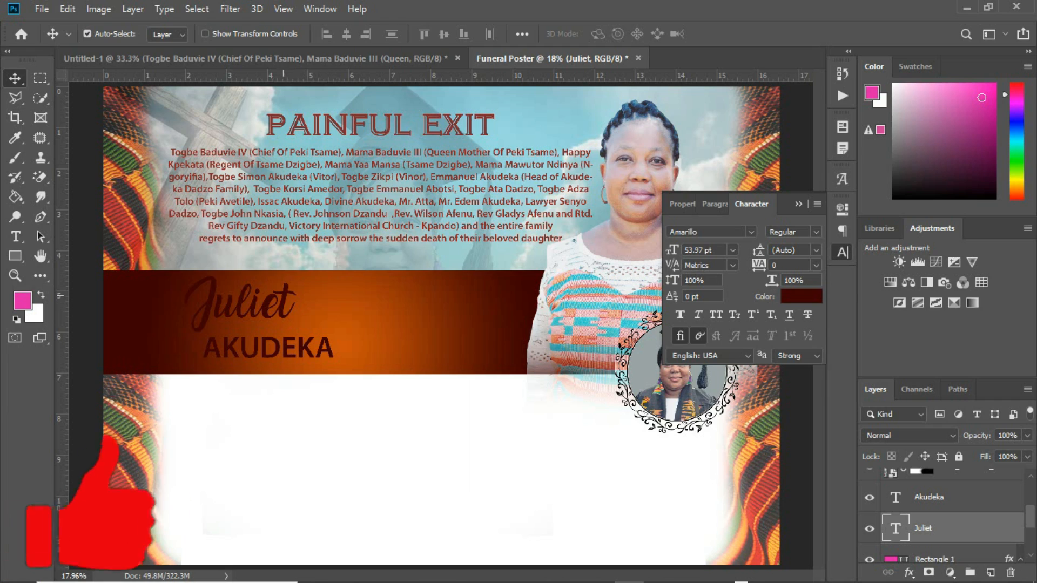
pyautogui.hotkey('ctrl', 't')
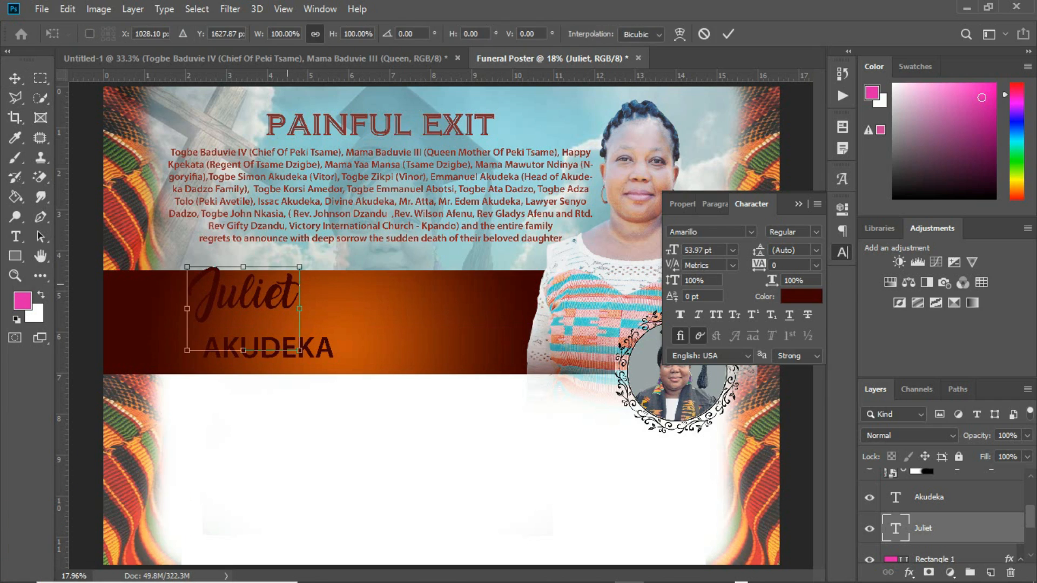
pyautogui.moveTo(300, 350); pyautogui.dragTo(330, 372)
pyautogui.press('Return')
pyautogui.moveTo(320, 252); pyautogui.dragTo(334, 278)
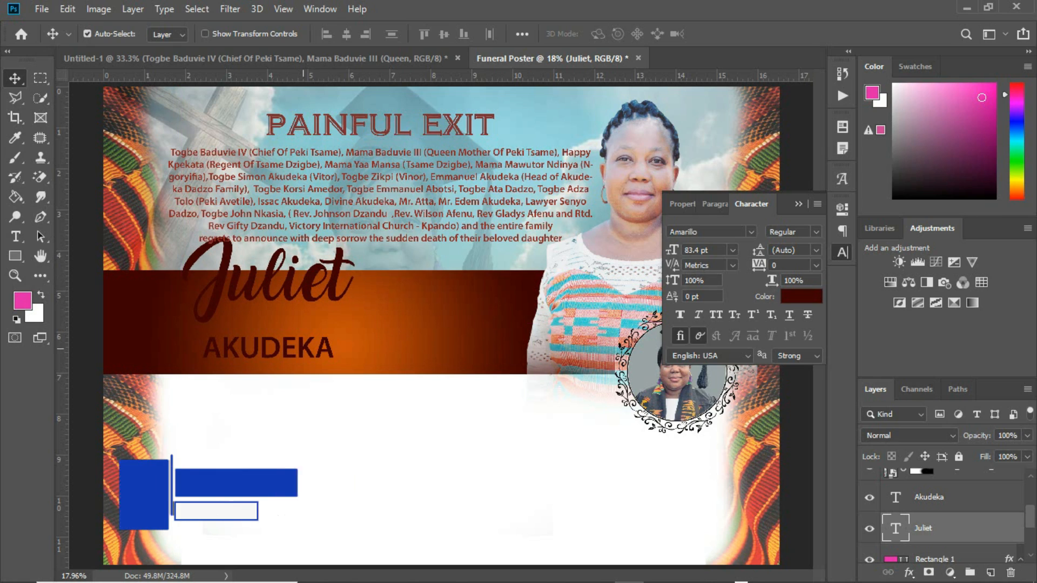
pyautogui.click(301, 352)
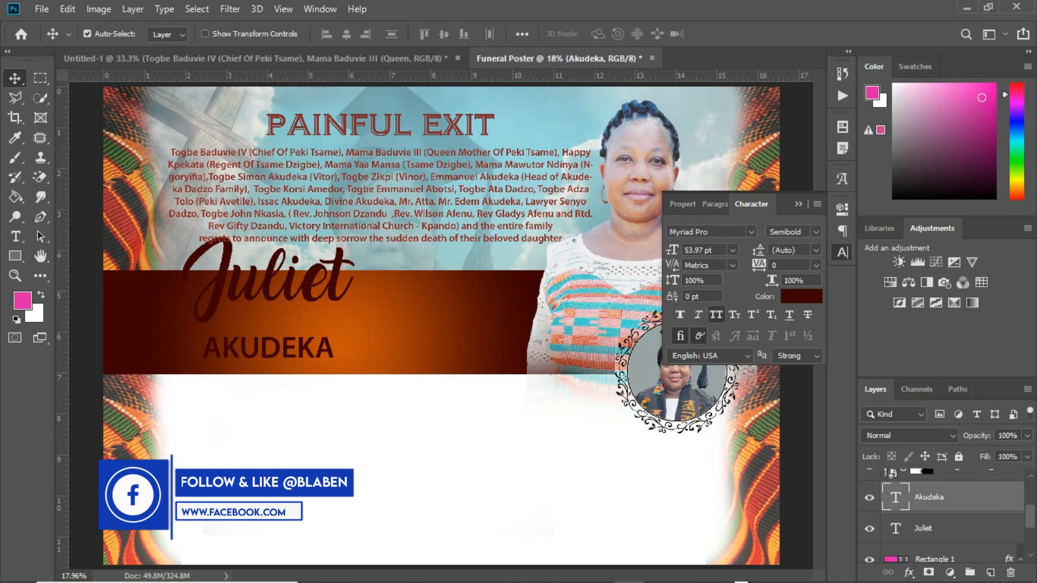
pyautogui.click(811, 232)
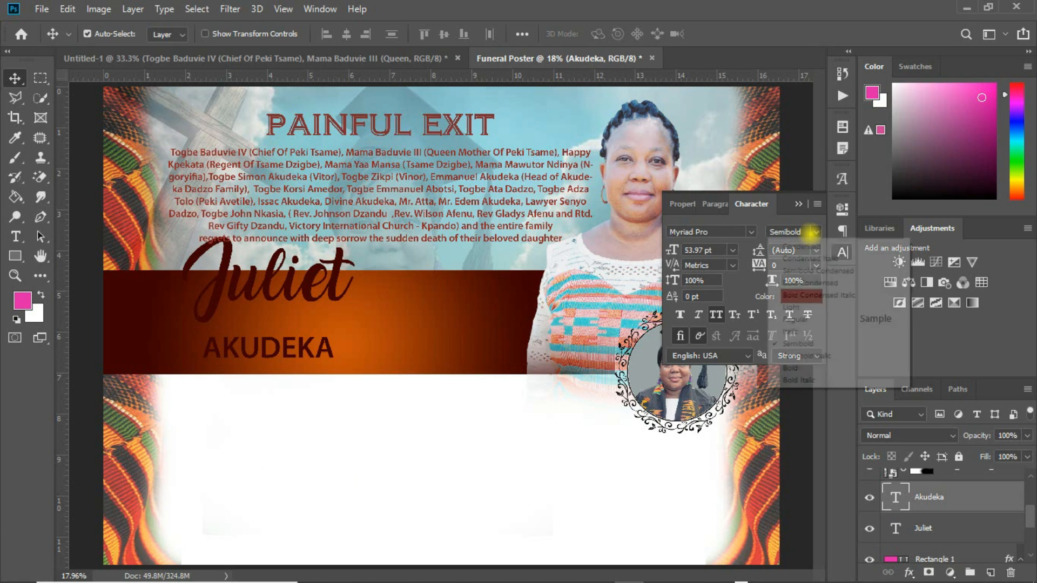
pyautogui.click(790, 367)
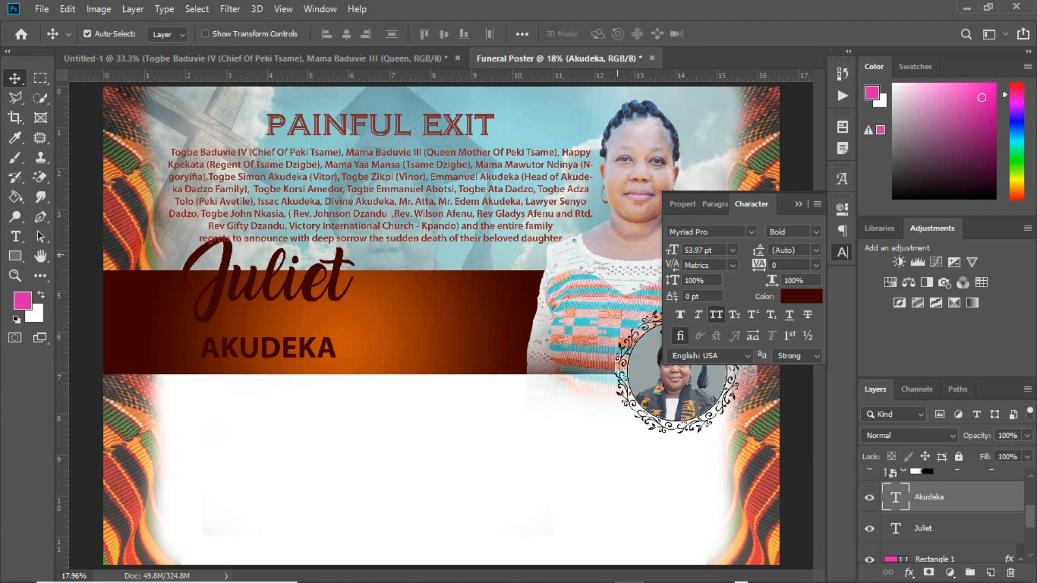
pyautogui.moveTo(673, 251); pyautogui.dragTo(712, 251)
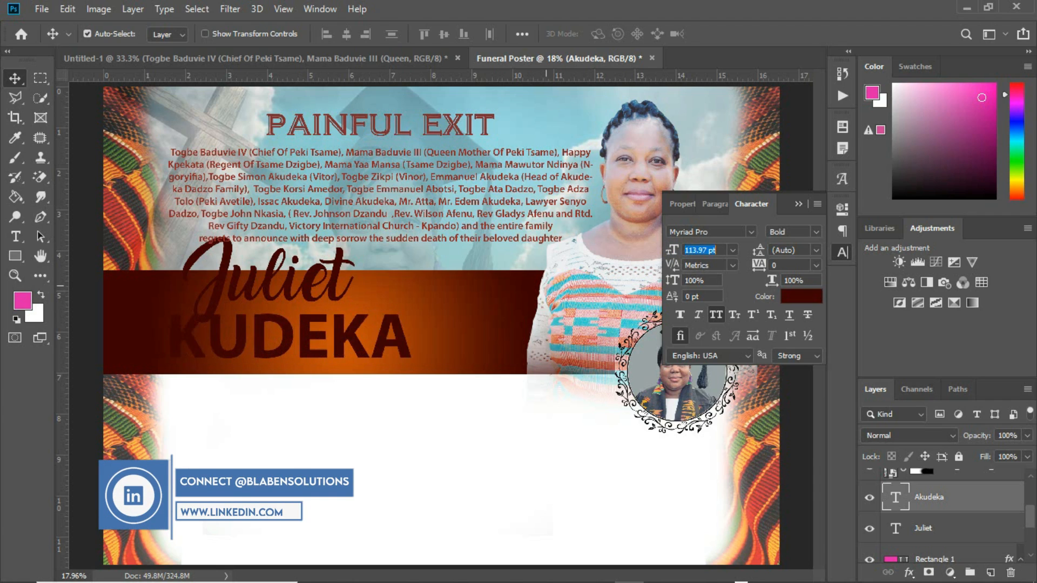
pyautogui.moveTo(344, 339); pyautogui.dragTo(350, 328)
pyautogui.moveTo(333, 285); pyautogui.dragTo(336, 280)
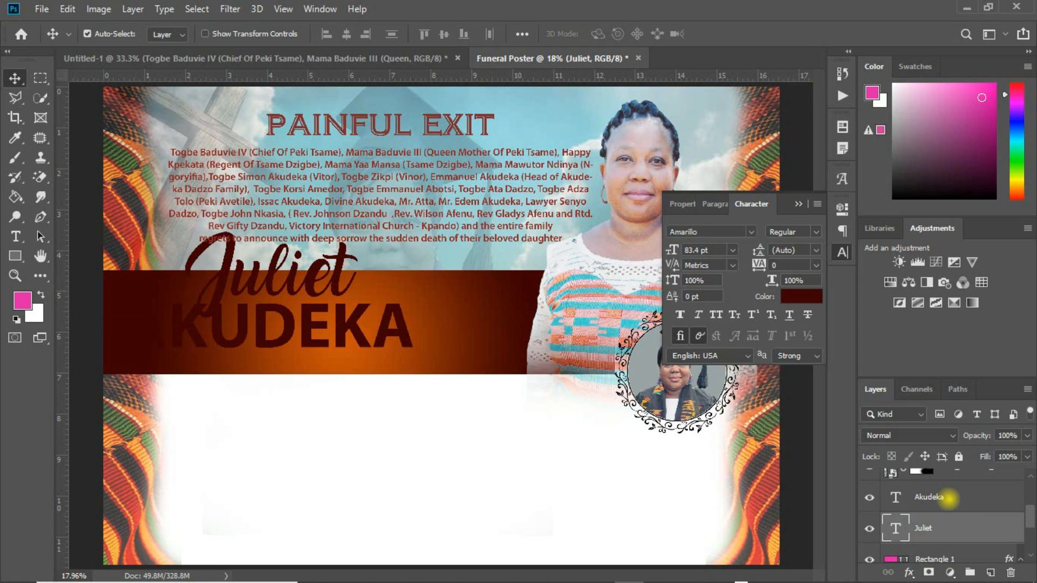
pyautogui.click(943, 498)
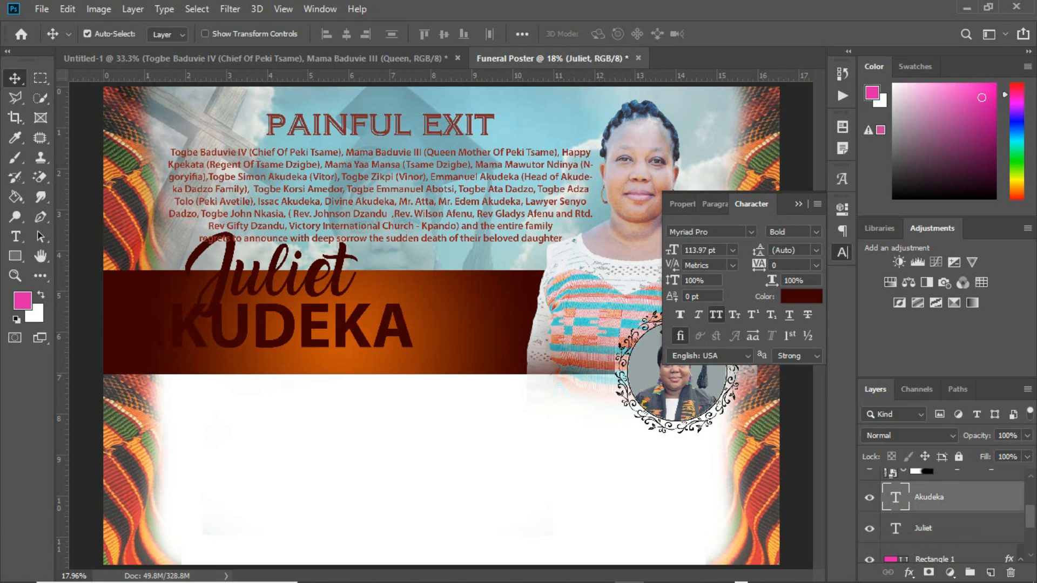
pyautogui.click(909, 572)
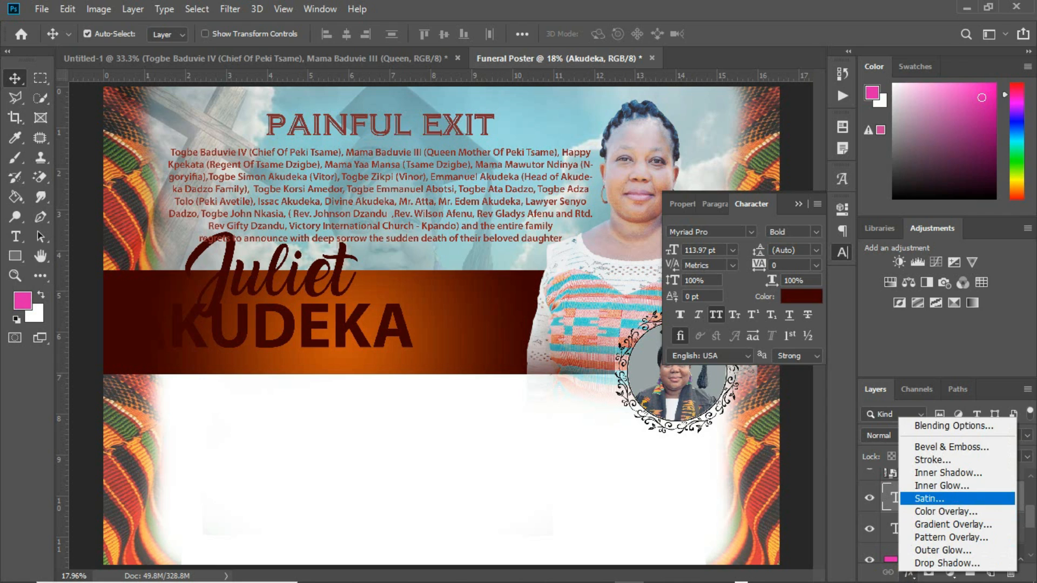
pyautogui.click(935, 524)
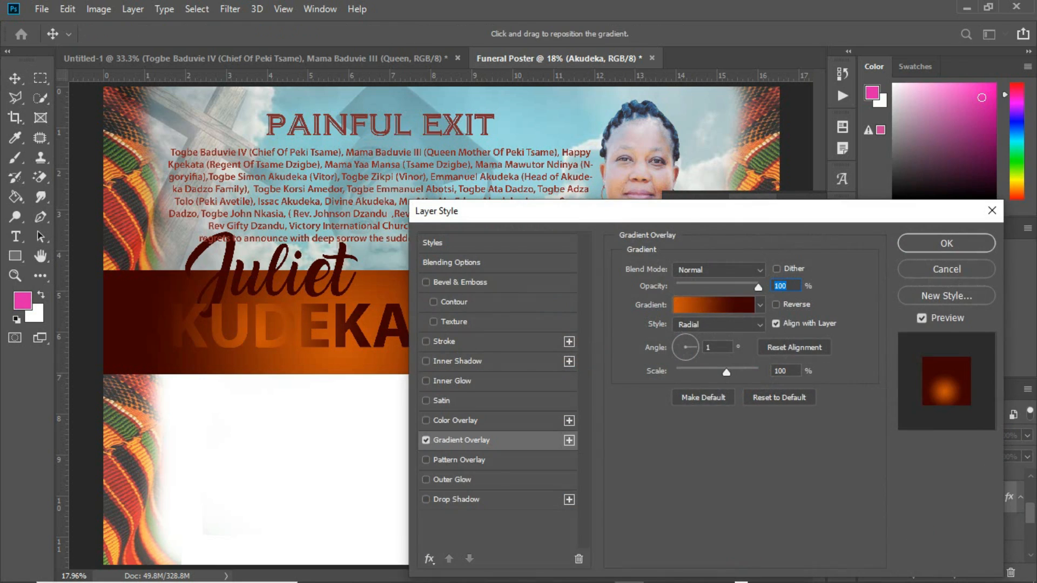
pyautogui.click(753, 304)
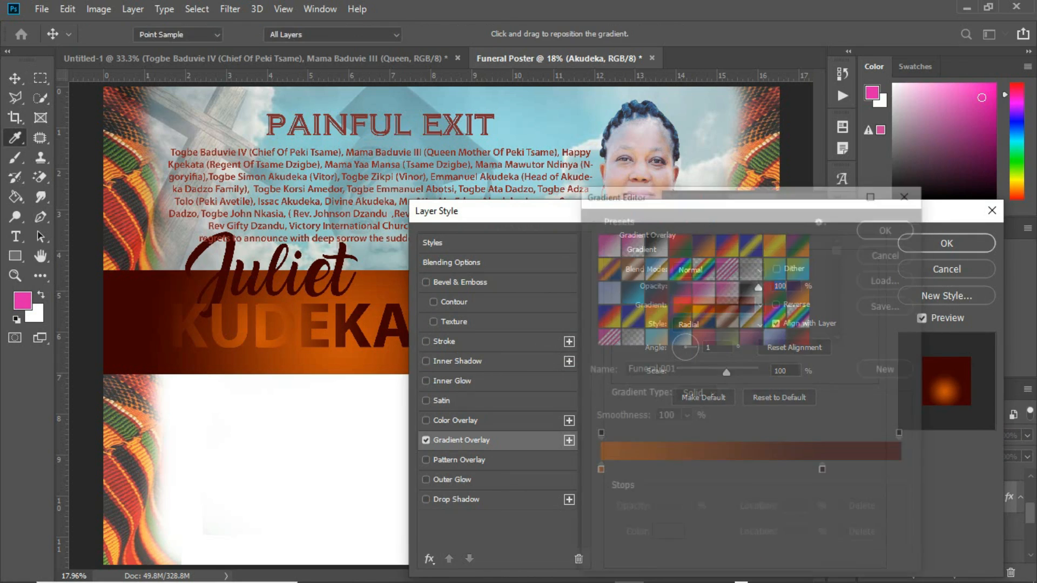
pyautogui.moveTo(836, 246); pyautogui.dragTo(839, 322)
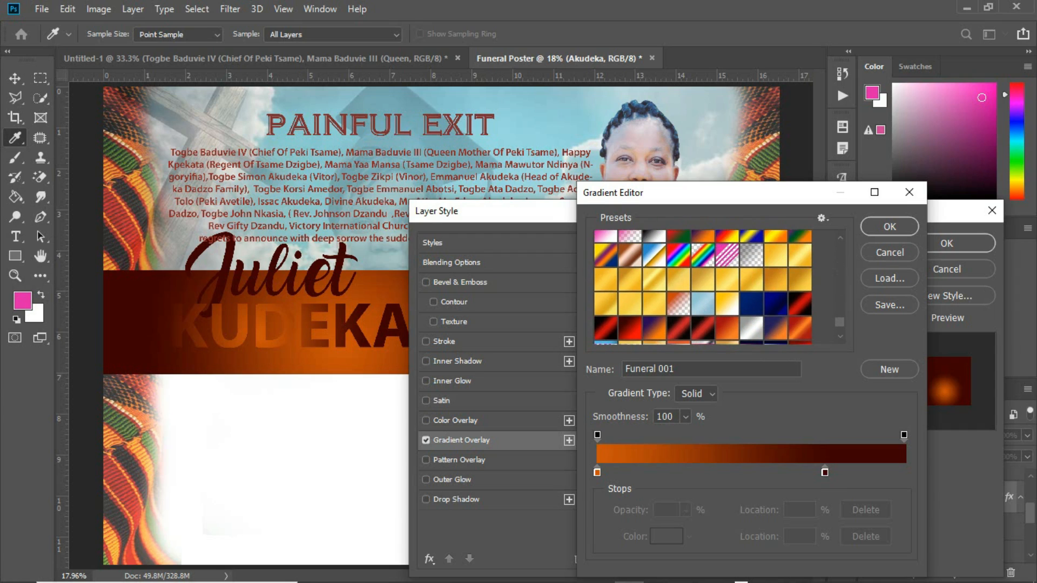
pyautogui.click(776, 256)
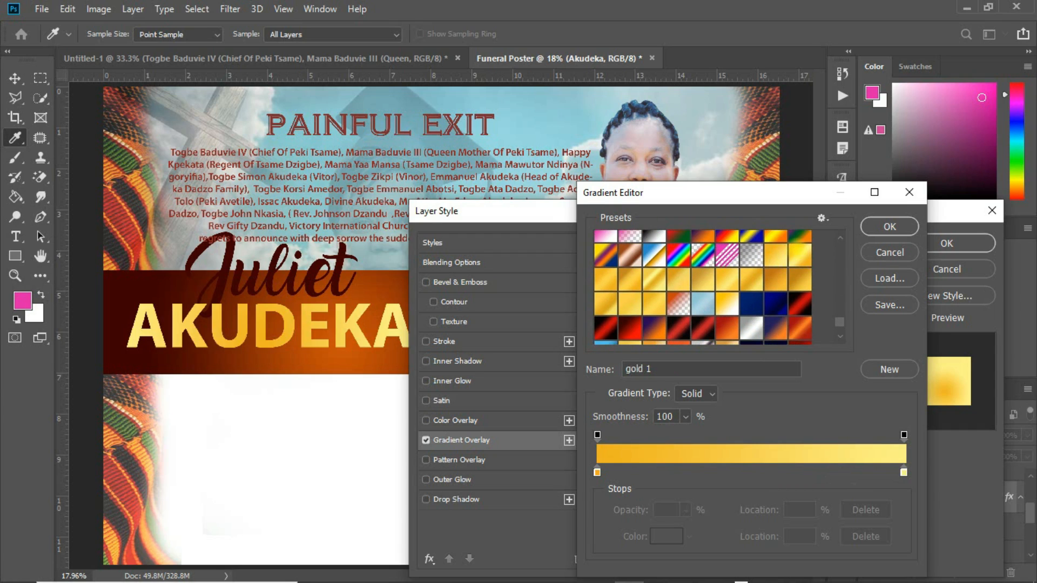
pyautogui.click(796, 250)
pyautogui.click(799, 286)
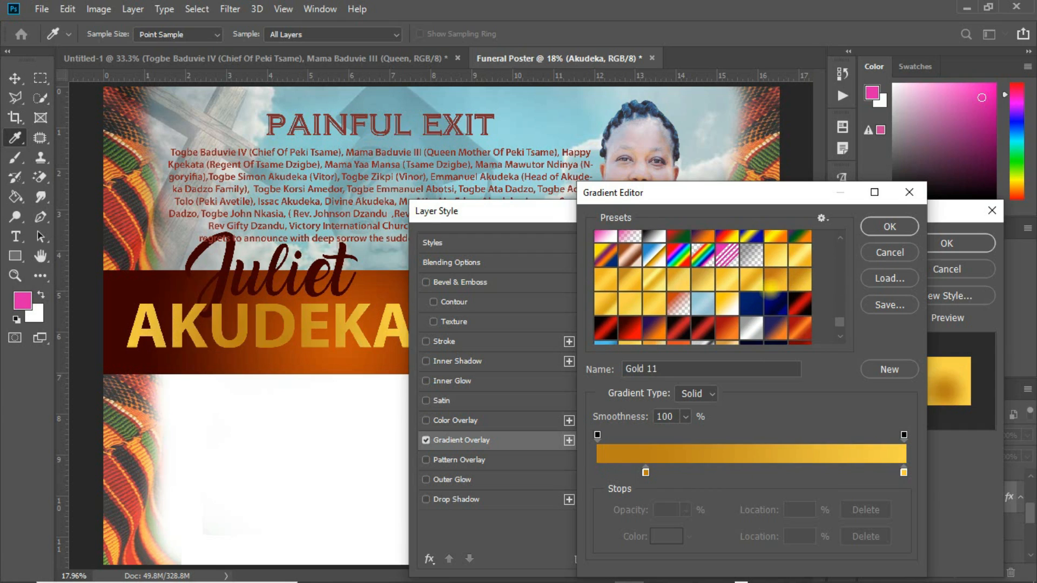
pyautogui.click(772, 286)
pyautogui.click(748, 285)
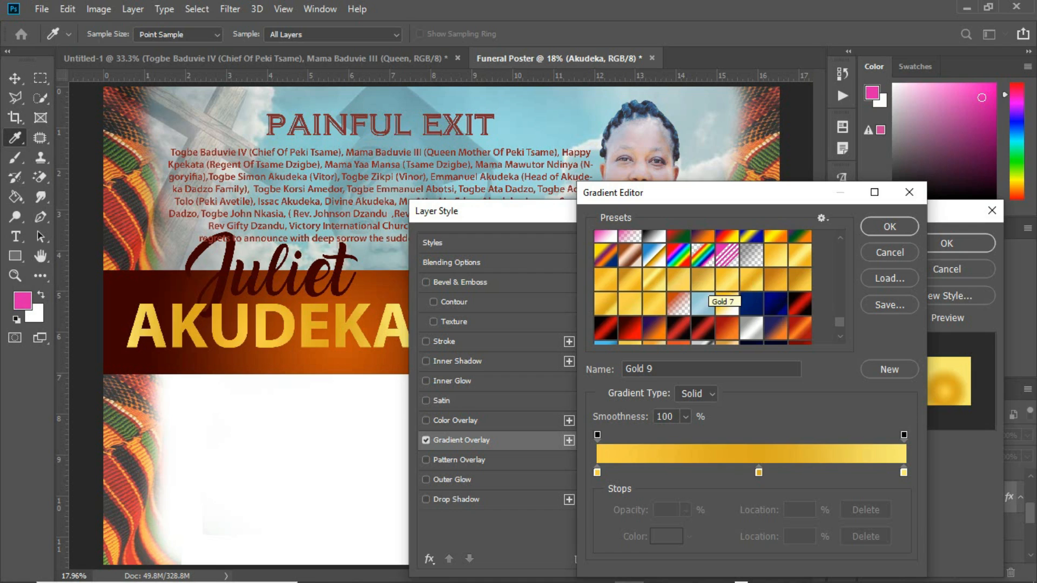
pyautogui.click(702, 279)
pyautogui.click(654, 279)
pyautogui.click(654, 303)
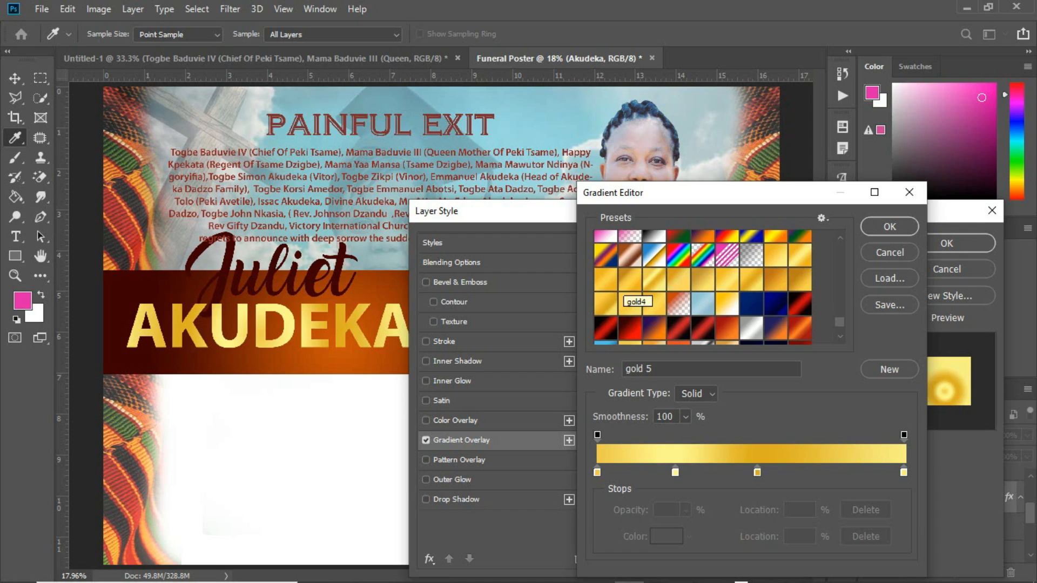
pyautogui.click(626, 297)
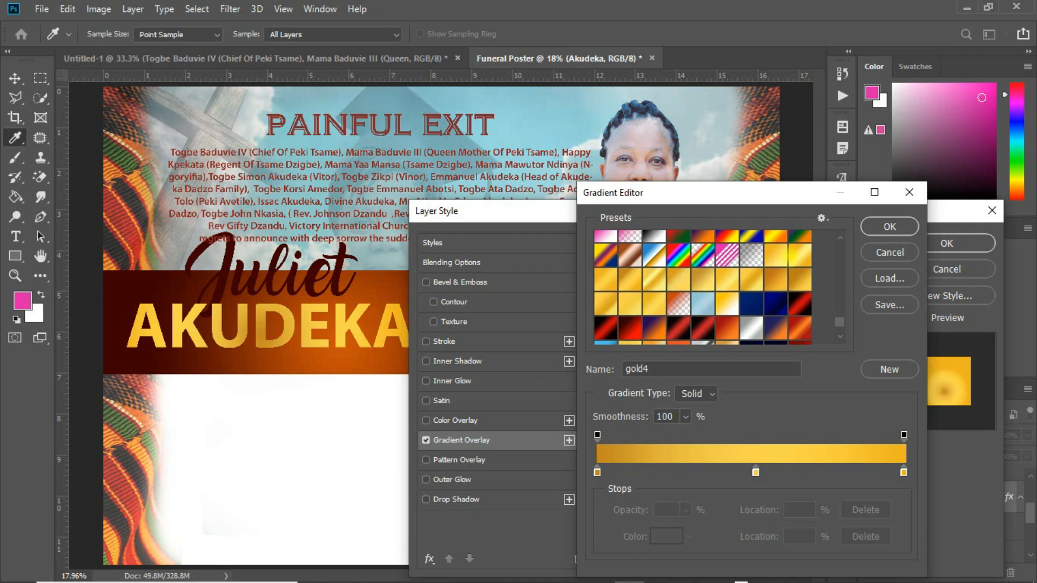
pyautogui.moveTo(755, 472); pyautogui.dragTo(745, 472)
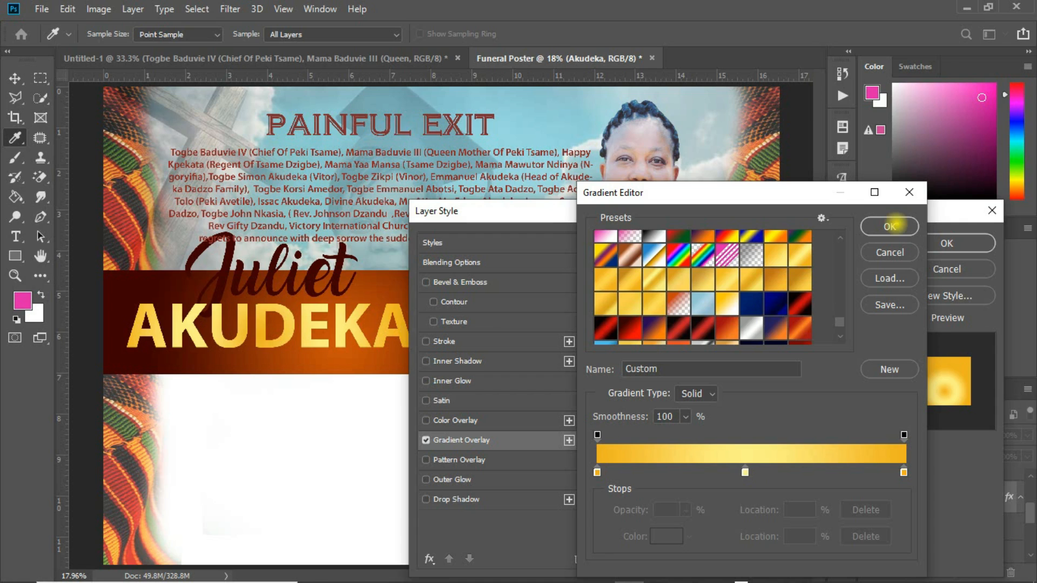
pyautogui.click(889, 225)
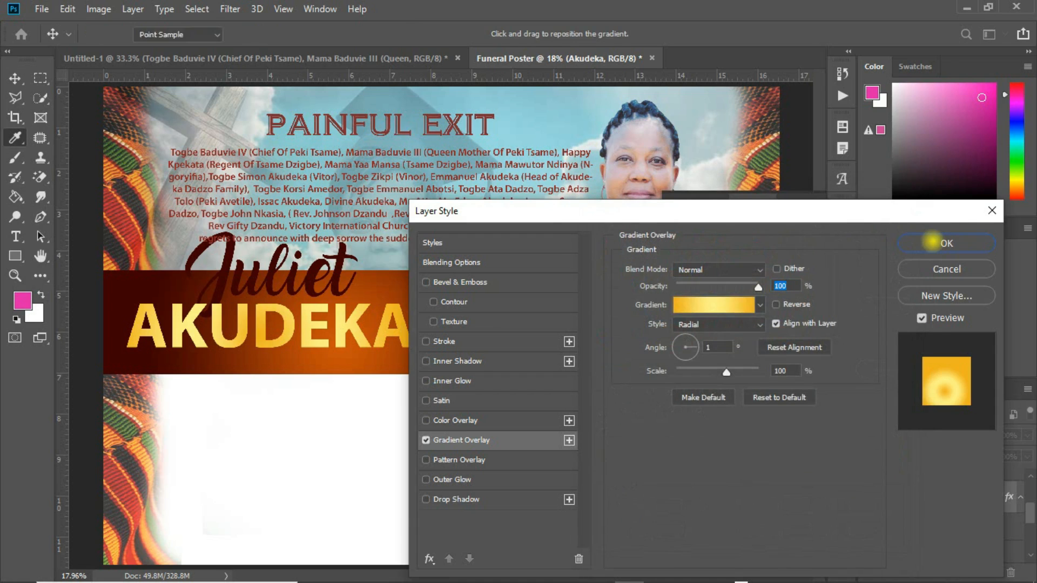
pyautogui.click(875, 240)
pyautogui.moveTo(397, 321); pyautogui.dragTo(411, 321)
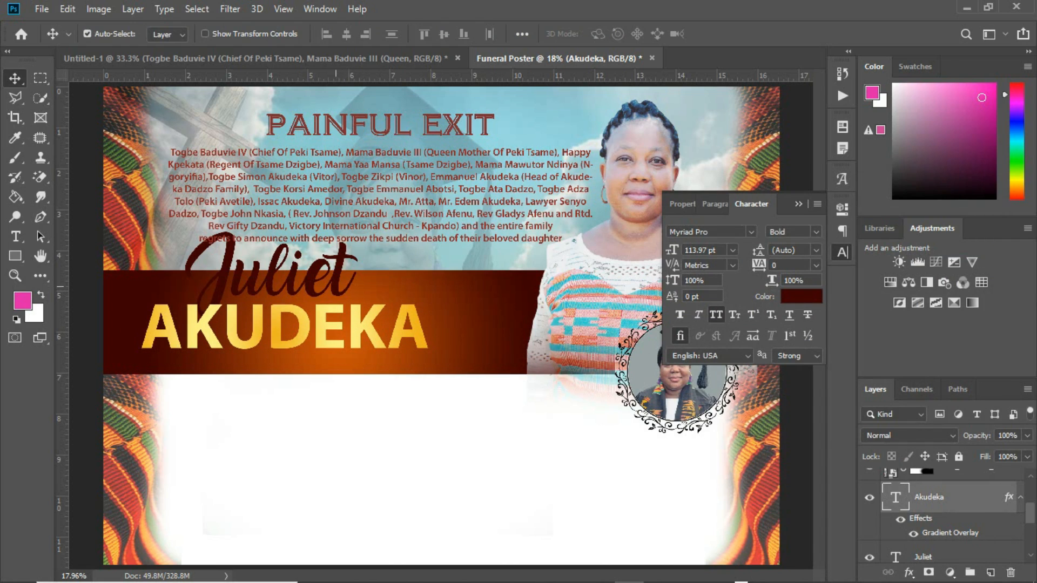
pyautogui.click(713, 232)
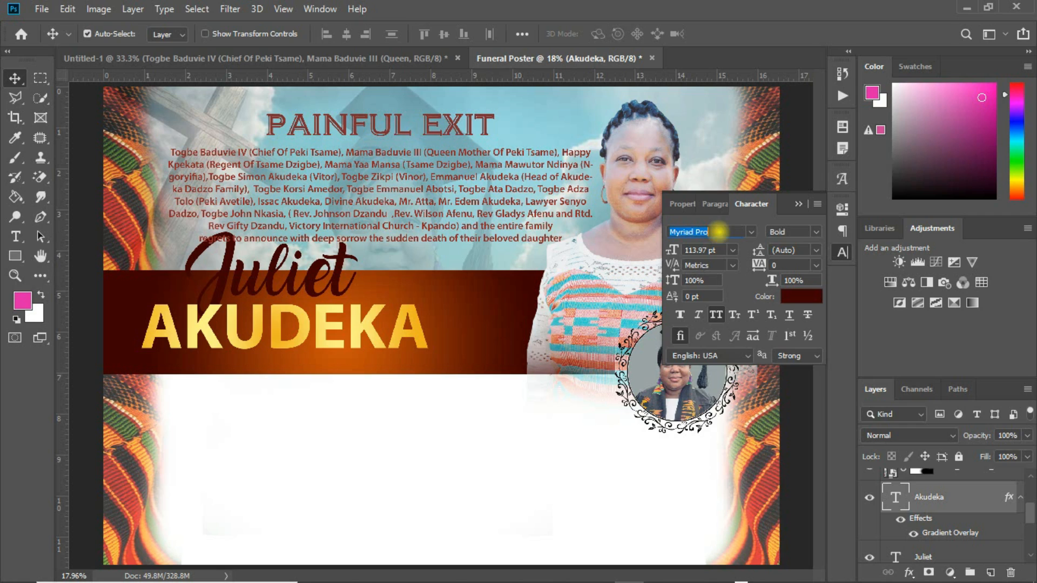
pyautogui.write('hel')
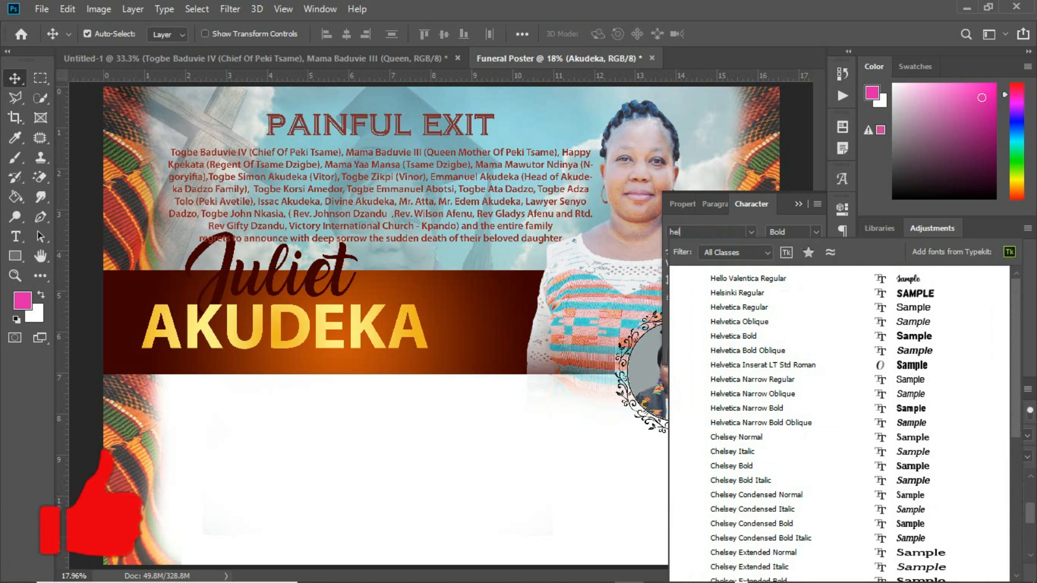
pyautogui.write('vet')
pyautogui.press('Down')
pyautogui.press('Down')
pyautogui.press('Down')
pyautogui.press('Down')
pyautogui.press('Down')
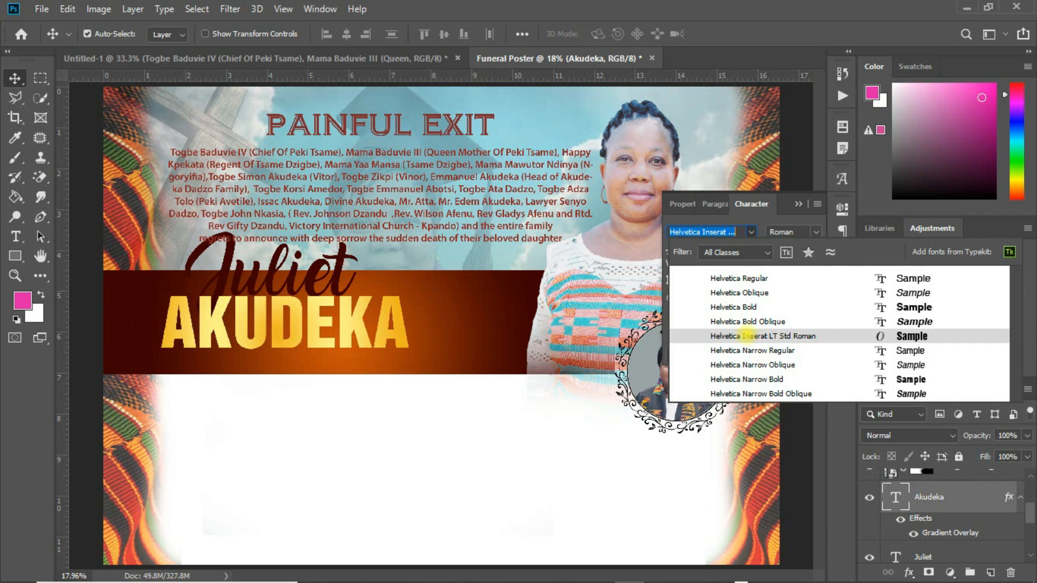
pyautogui.press('Return')
pyautogui.moveTo(387, 325); pyautogui.dragTo(389, 328)
pyautogui.hotkey('ctrl', 't')
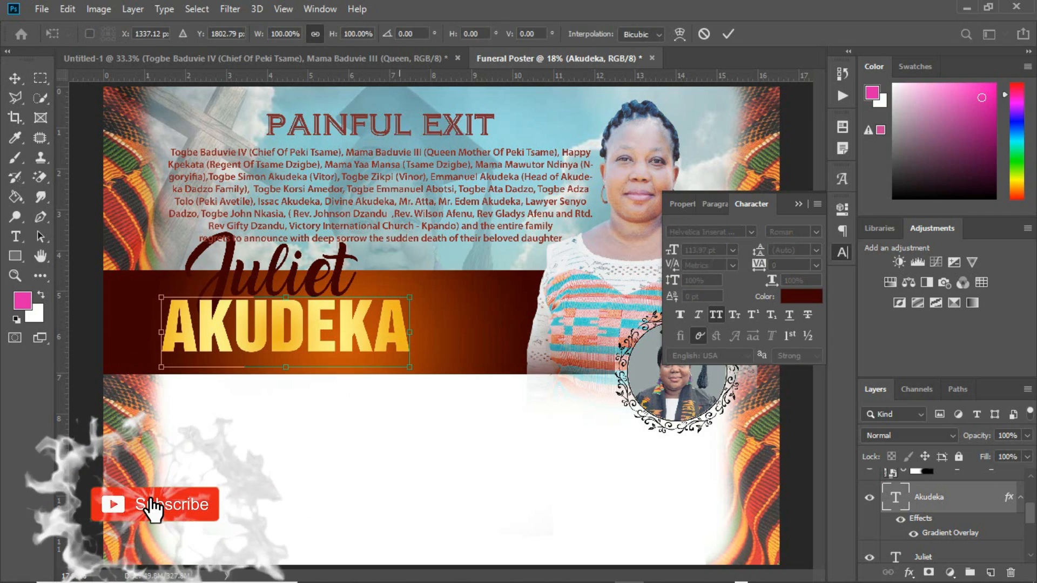
pyautogui.moveTo(410, 296)
pyautogui.mouseDown()
pyautogui.moveTo(435, 271)
pyautogui.moveTo(419, 292)
pyautogui.mouseUp()
pyautogui.press('Return')
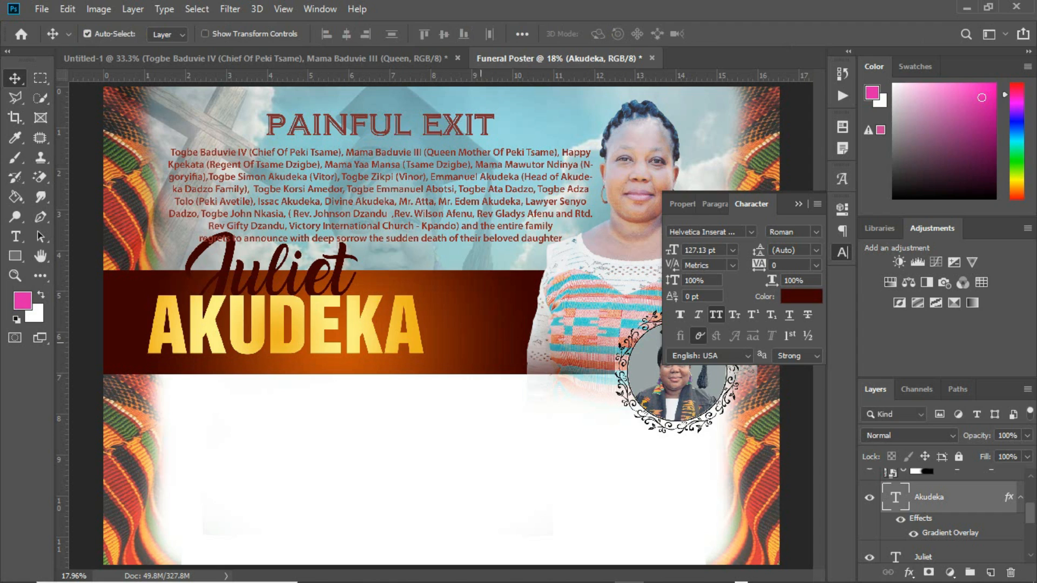
pyautogui.click(798, 204)
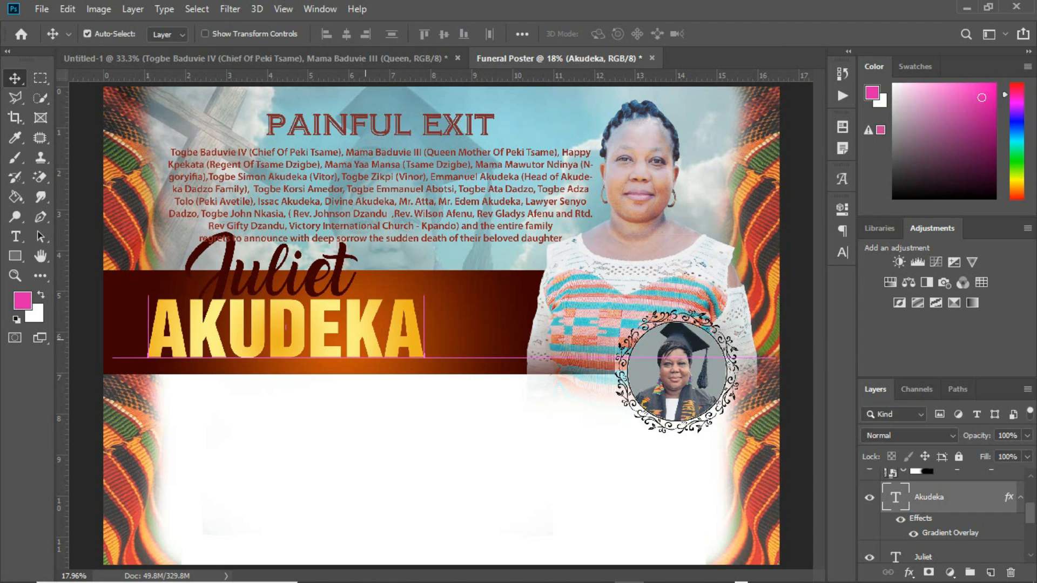
pyautogui.click(340, 276)
pyautogui.moveTo(340, 276); pyautogui.dragTo(346, 274)
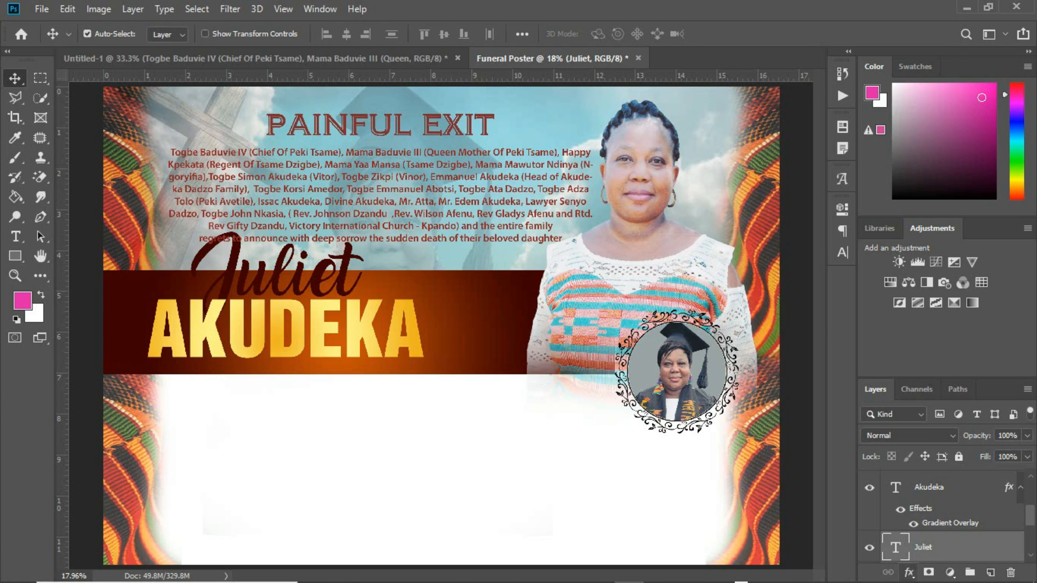
pyautogui.click(909, 572)
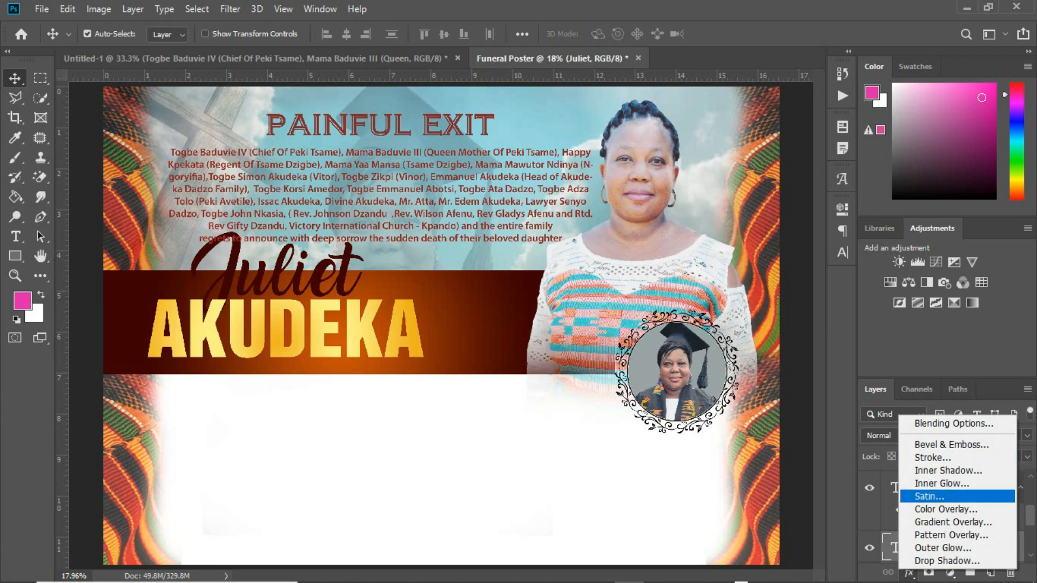
pyautogui.click(925, 458)
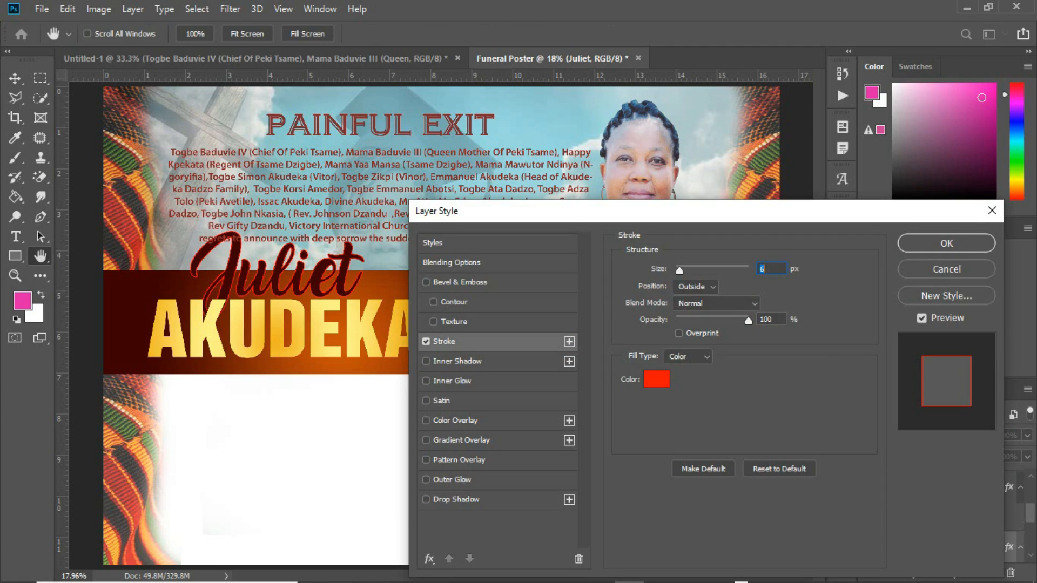
pyautogui.click(656, 379)
pyautogui.click(360, 323)
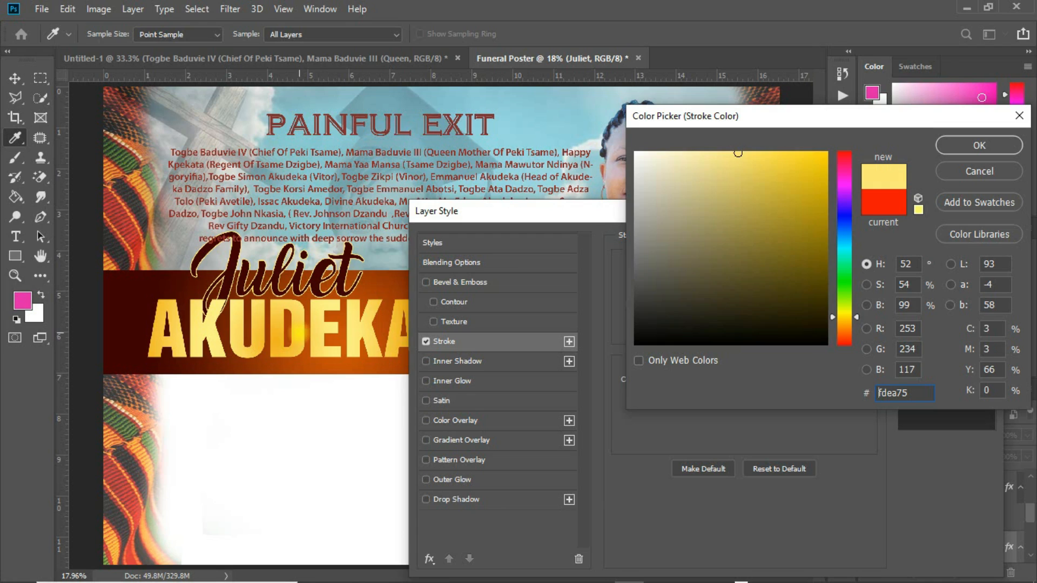
pyautogui.click(292, 341)
pyautogui.click(278, 345)
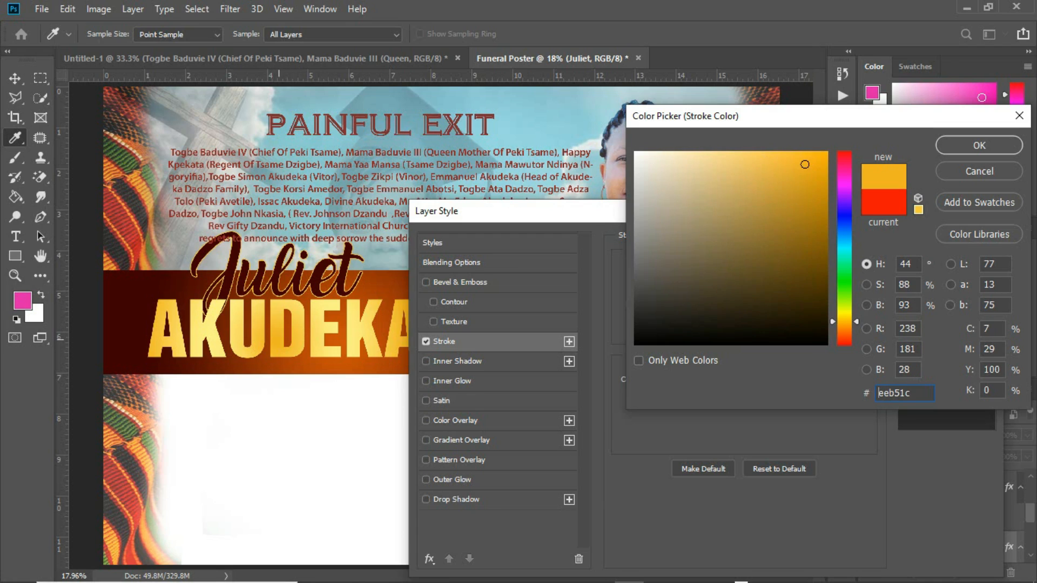
pyautogui.click(258, 323)
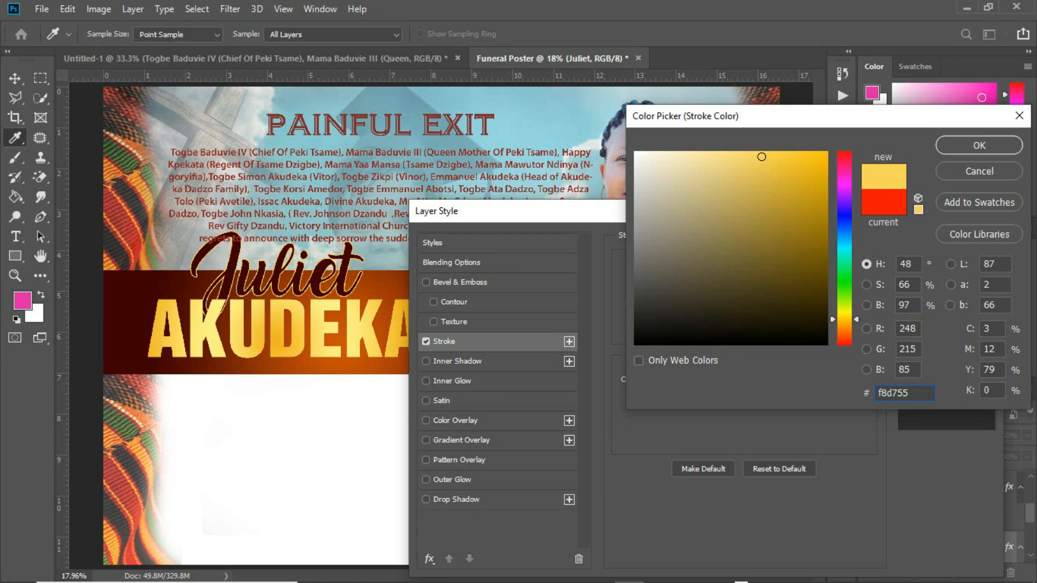
pyautogui.click(997, 147)
pyautogui.press('Up')
pyautogui.press('Up')
pyautogui.press('Up')
pyautogui.press('Up')
pyautogui.press('Up')
pyautogui.press('Up')
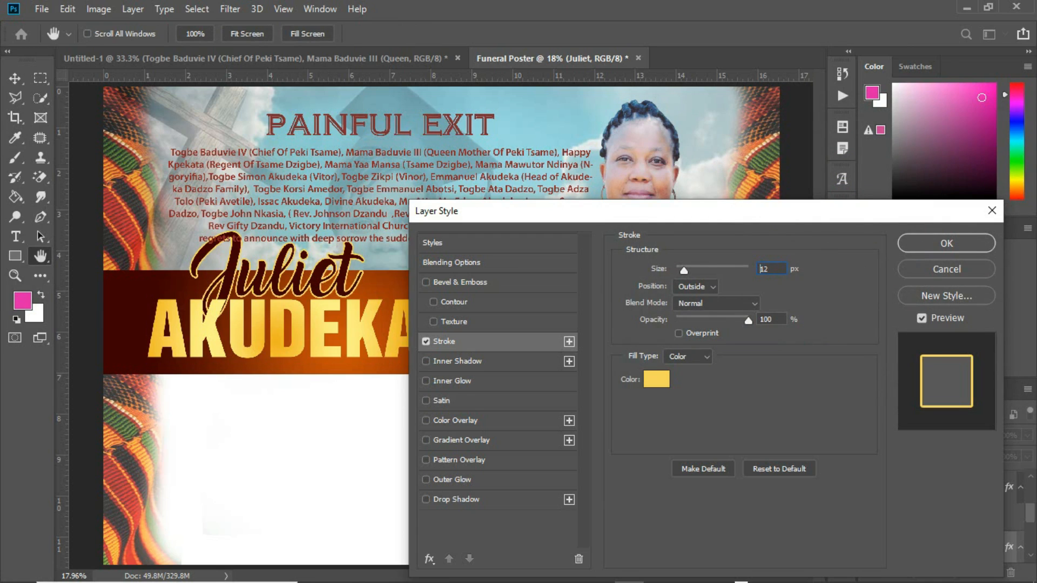
pyautogui.press('Down')
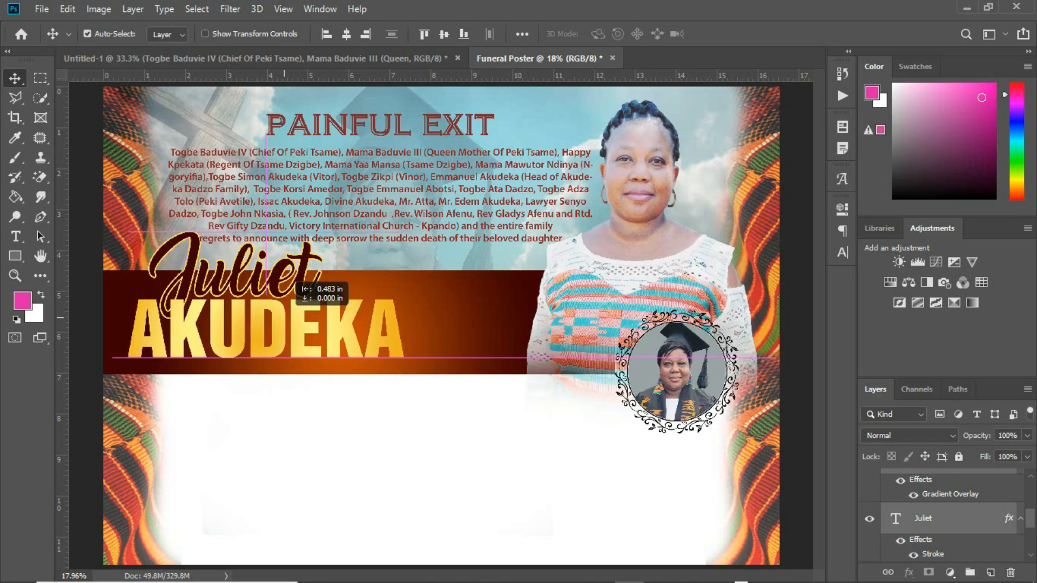
pyautogui.moveTo(292, 278); pyautogui.dragTo(289, 278)
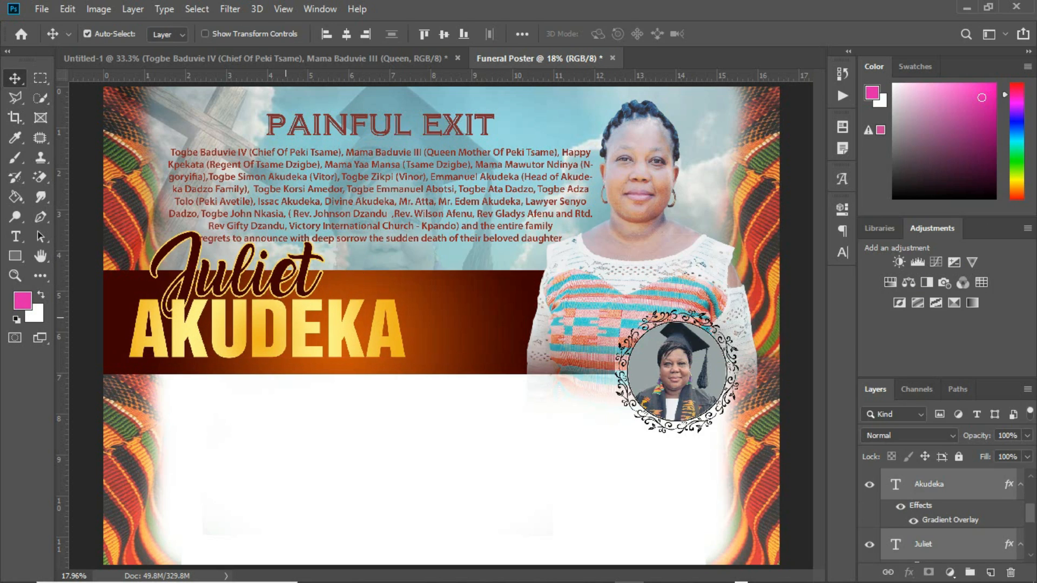
pyautogui.click(427, 329)
pyautogui.hotkey('ctrl', 't')
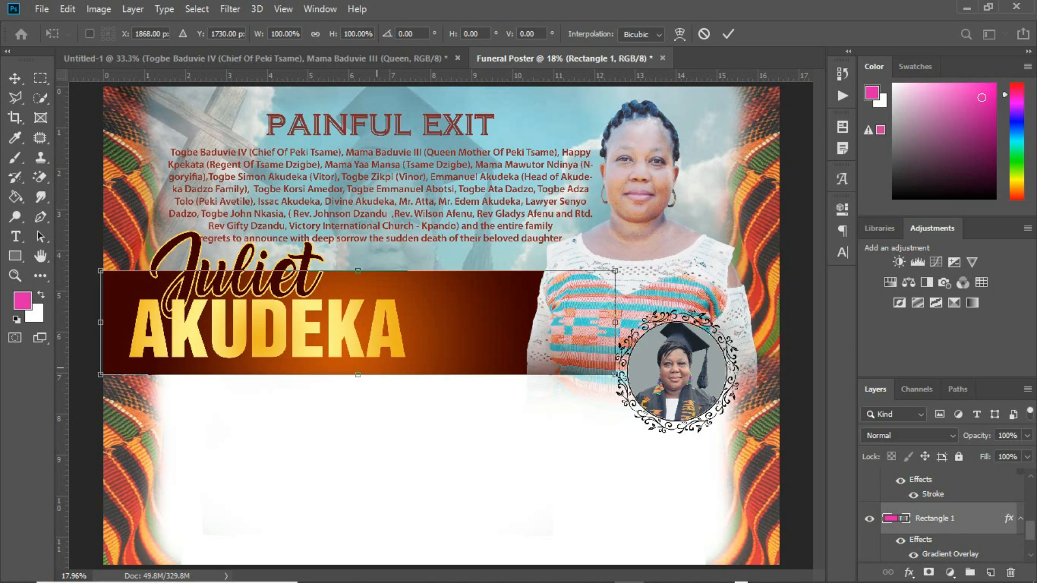
pyautogui.moveTo(358, 374); pyautogui.dragTo(358, 388)
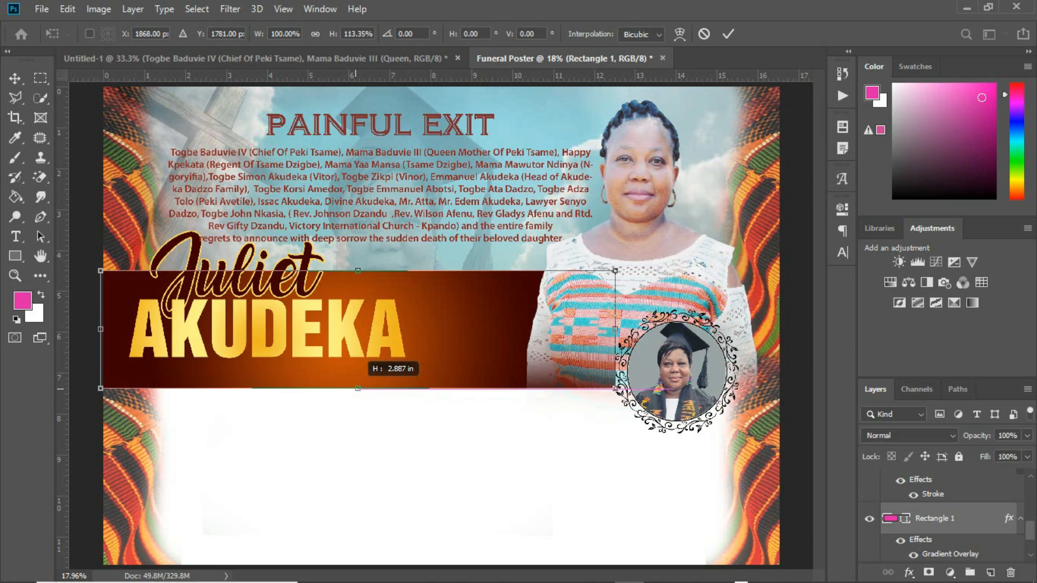
pyautogui.press('Return')
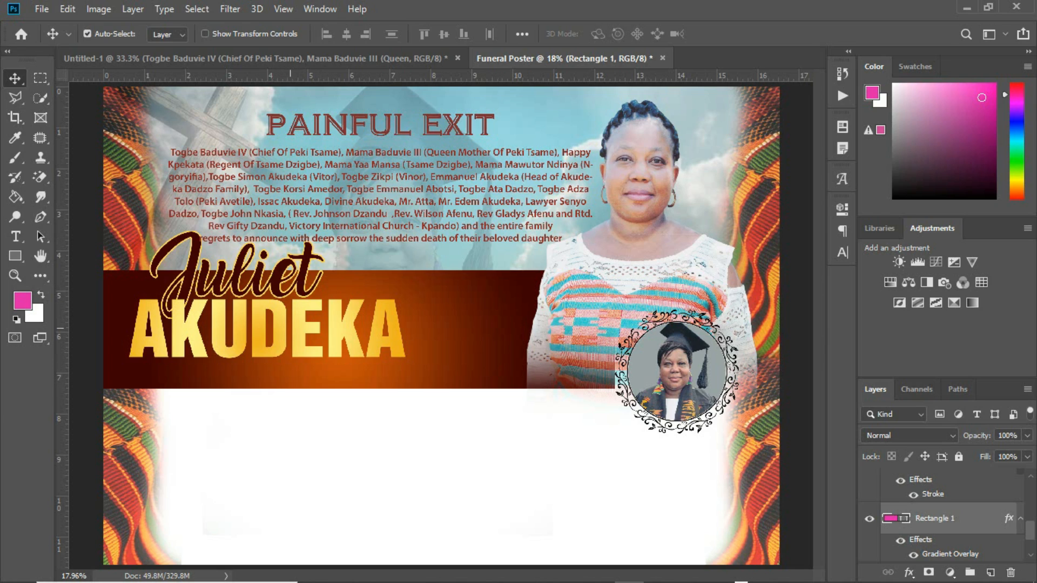
pyautogui.click(290, 331)
pyautogui.moveTo(291, 331); pyautogui.dragTo(292, 372)
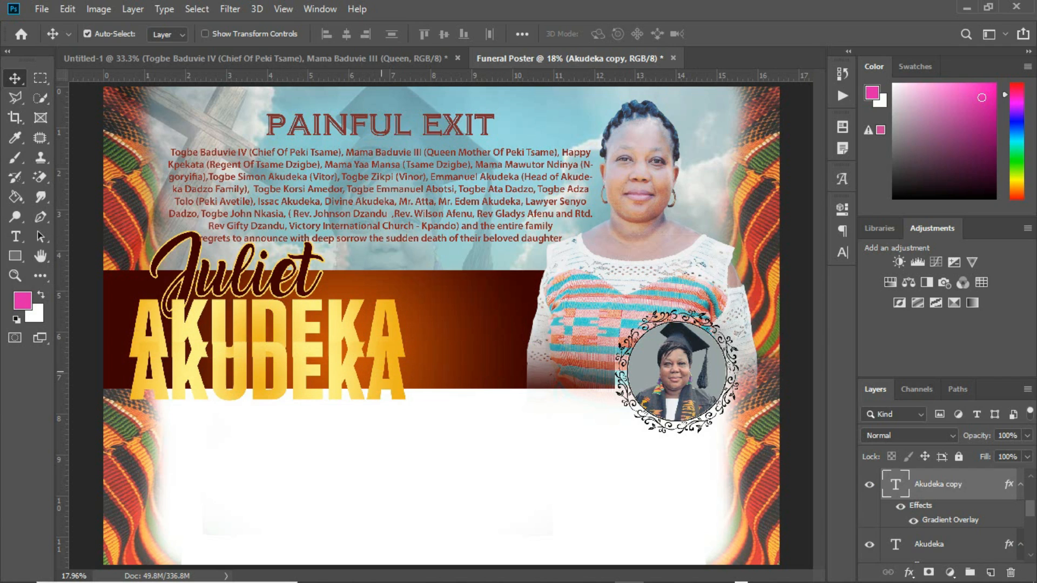
pyautogui.click(842, 253)
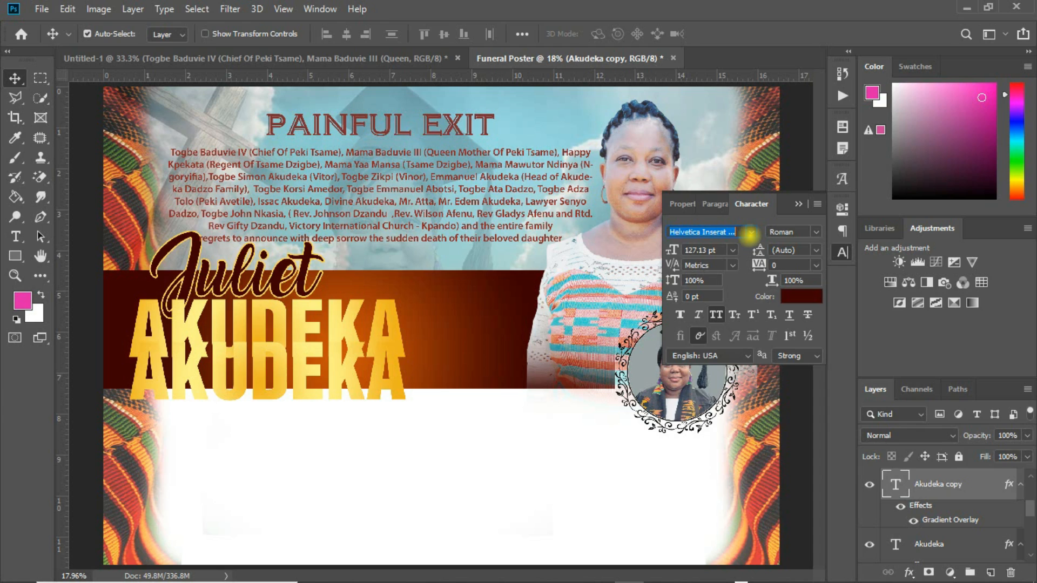
pyautogui.click(750, 233)
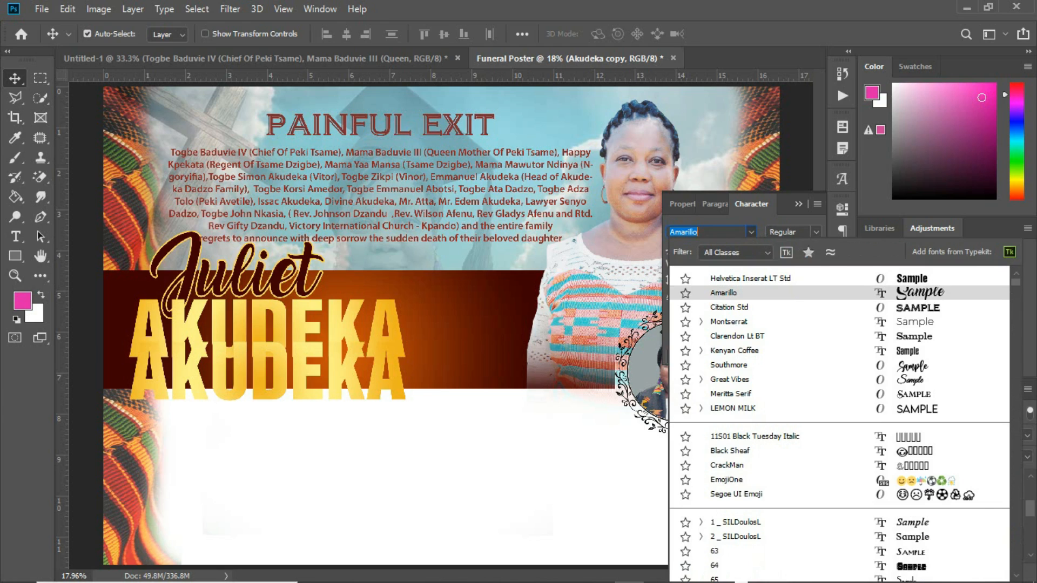
pyautogui.press('Down')
pyautogui.press('Down')
pyautogui.press('Down')
pyautogui.press('Down')
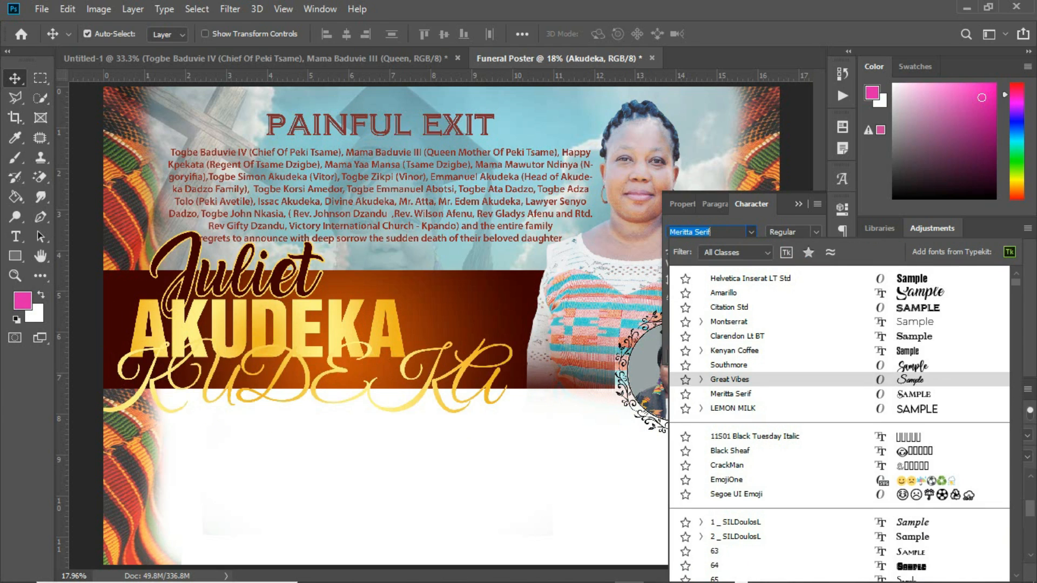
pyautogui.press('Down')
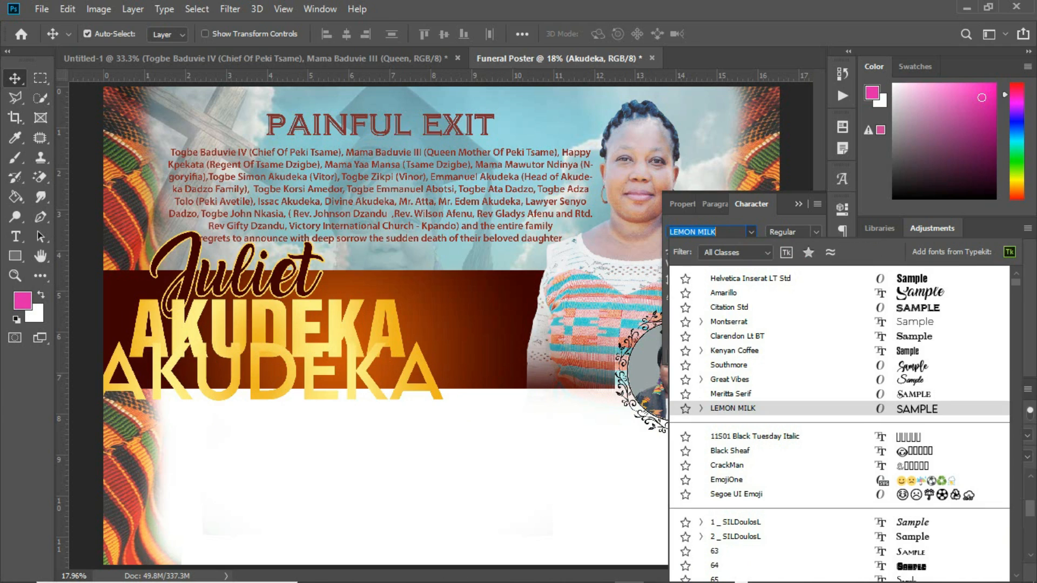
pyautogui.press('Up')
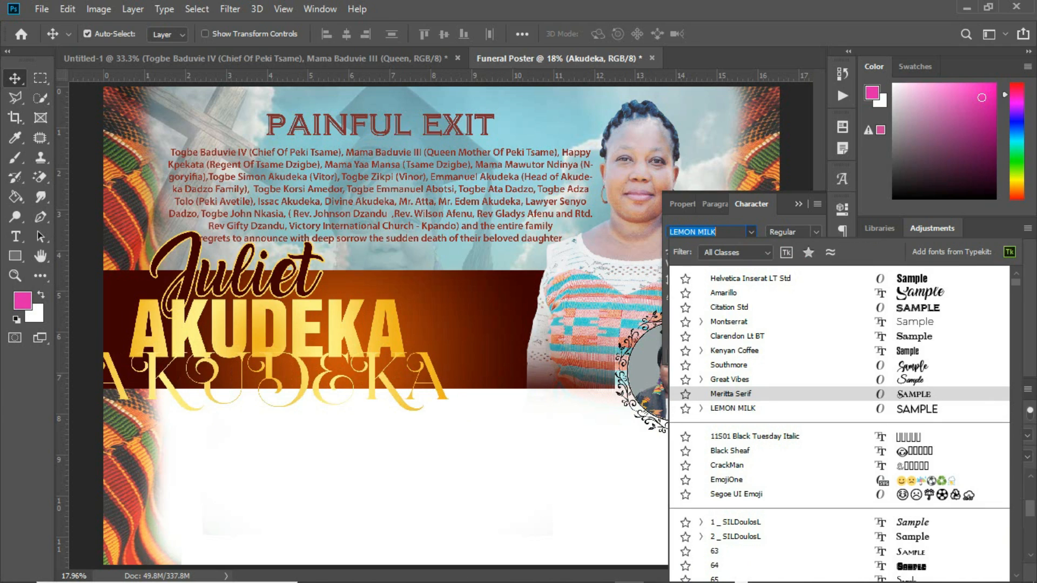
pyautogui.press('Return')
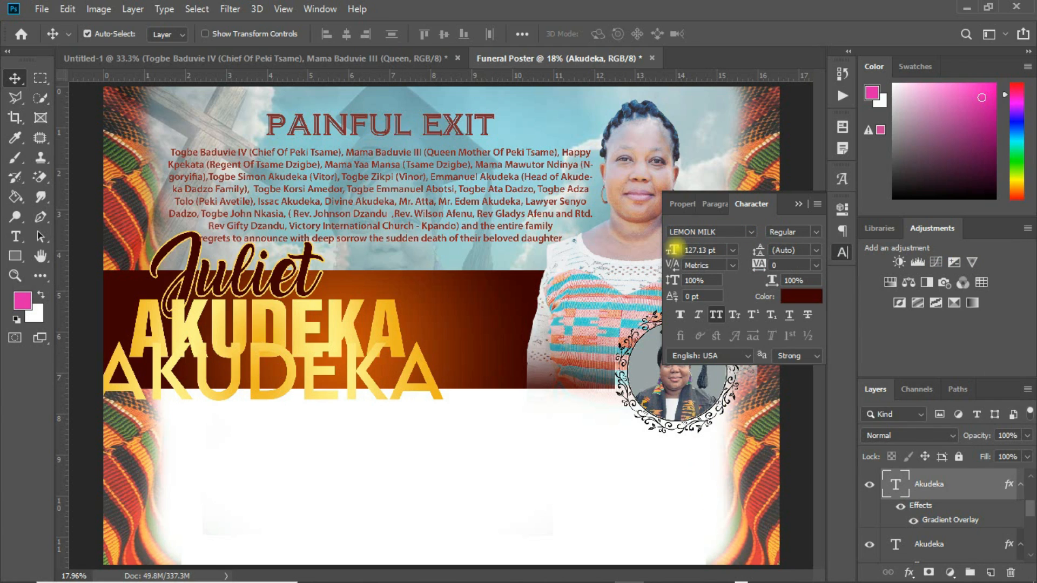
pyautogui.moveTo(672, 250); pyautogui.dragTo(653, 249)
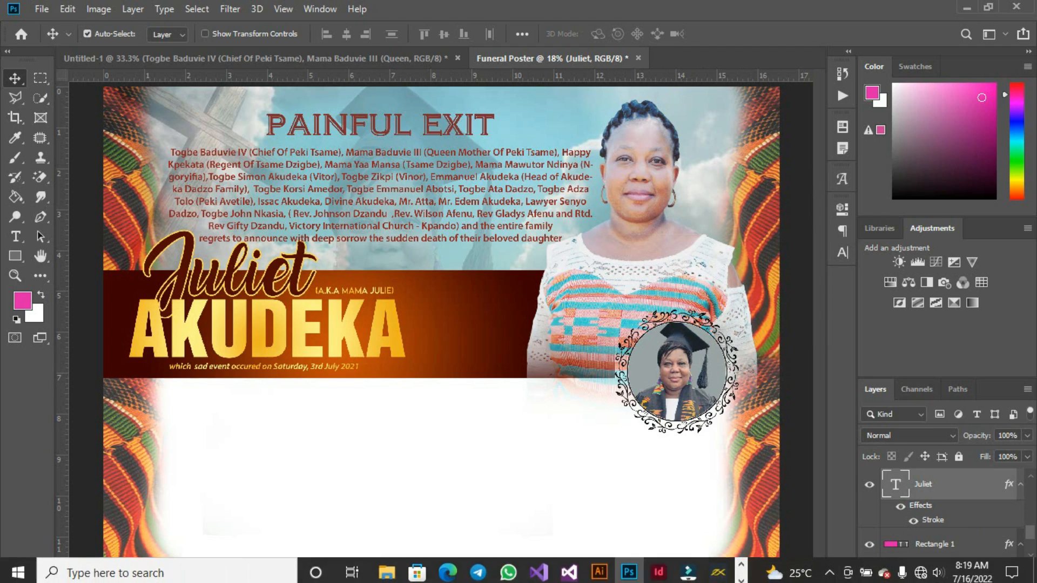
# Bring the Age border laurel image from the Funeral Poster folder onto the banner, scaled slightly down
pyautogui.click(388, 570)
pyautogui.moveTo(238, 194); pyautogui.dragTo(536, 265)
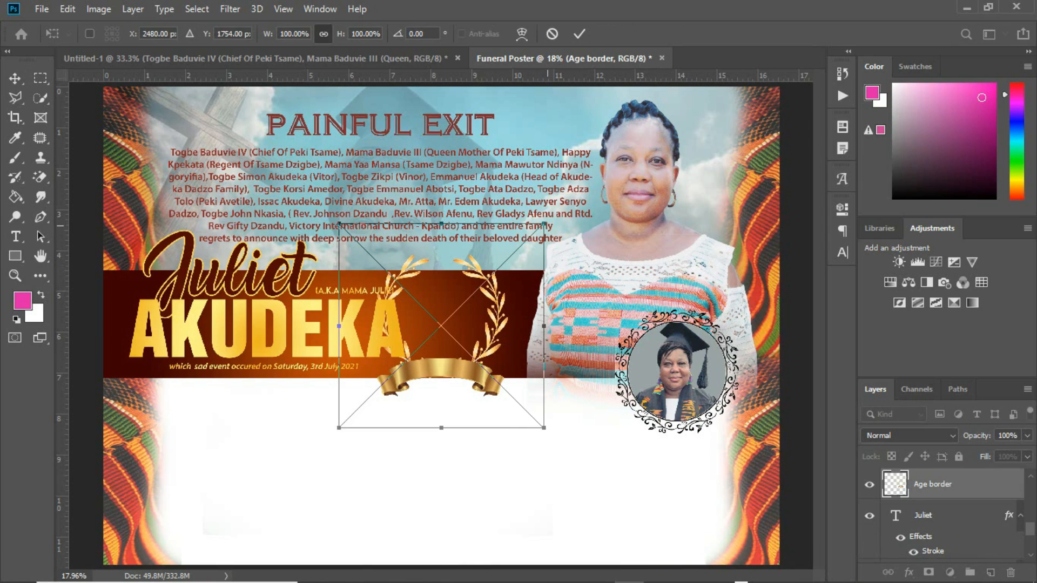
pyautogui.moveTo(543, 225); pyautogui.dragTo(540, 227)
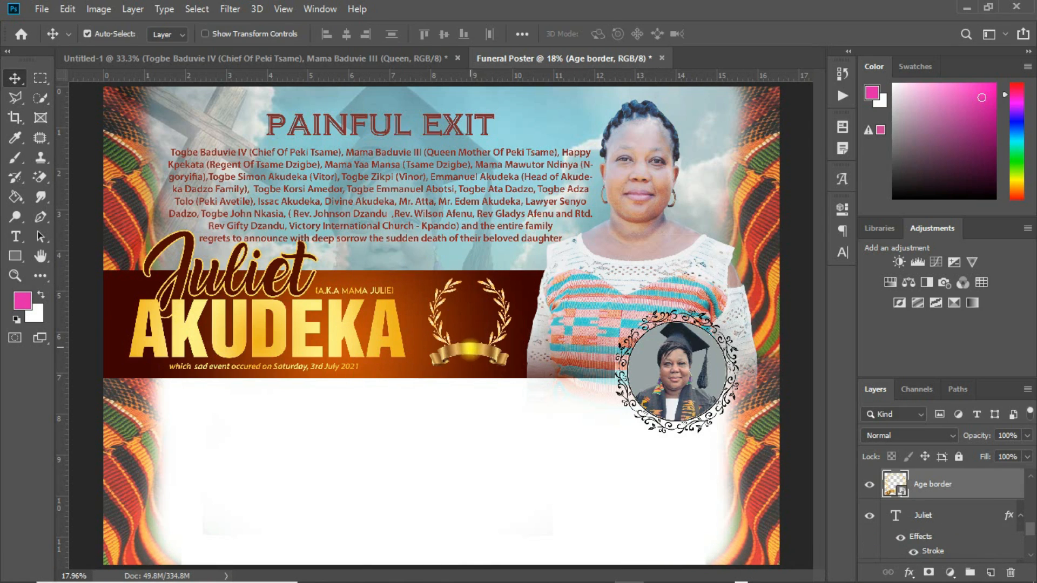
pyautogui.moveTo(465, 353); pyautogui.dragTo(469, 350)
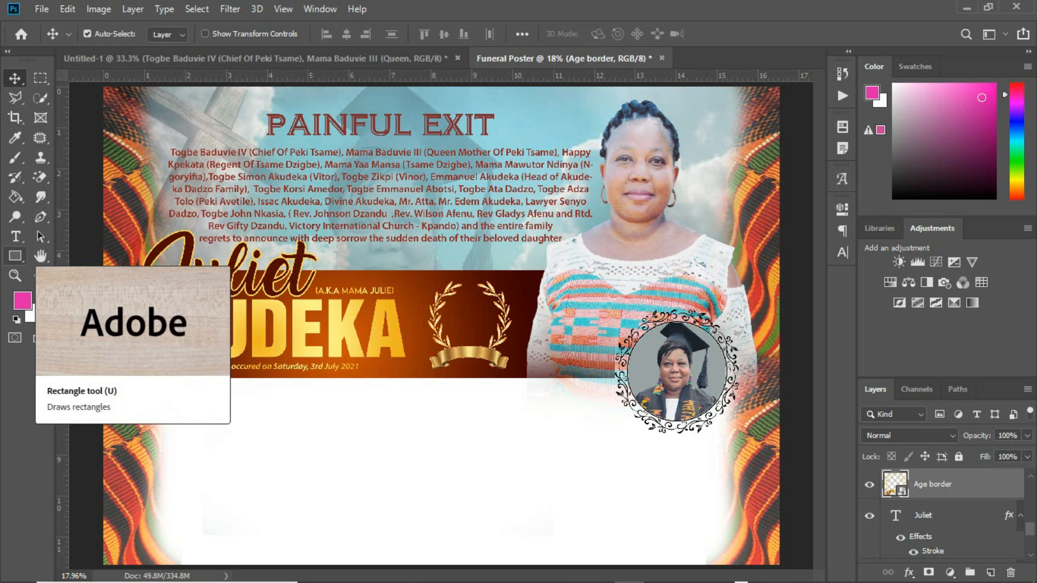
# Type the number 38 and move it centred inside the laurel wreath
pyautogui.click(15, 236)
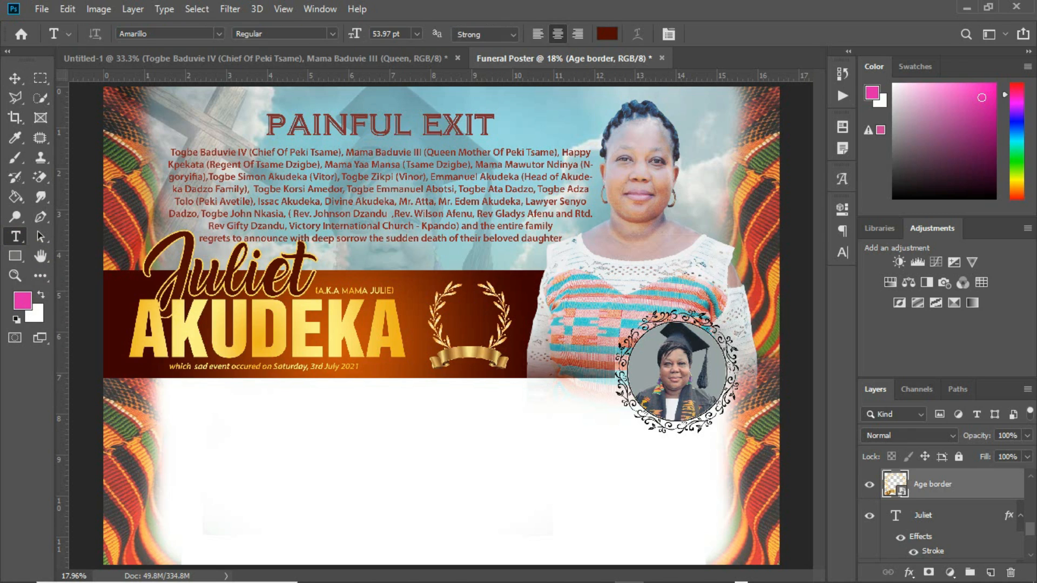
pyautogui.click(318, 419)
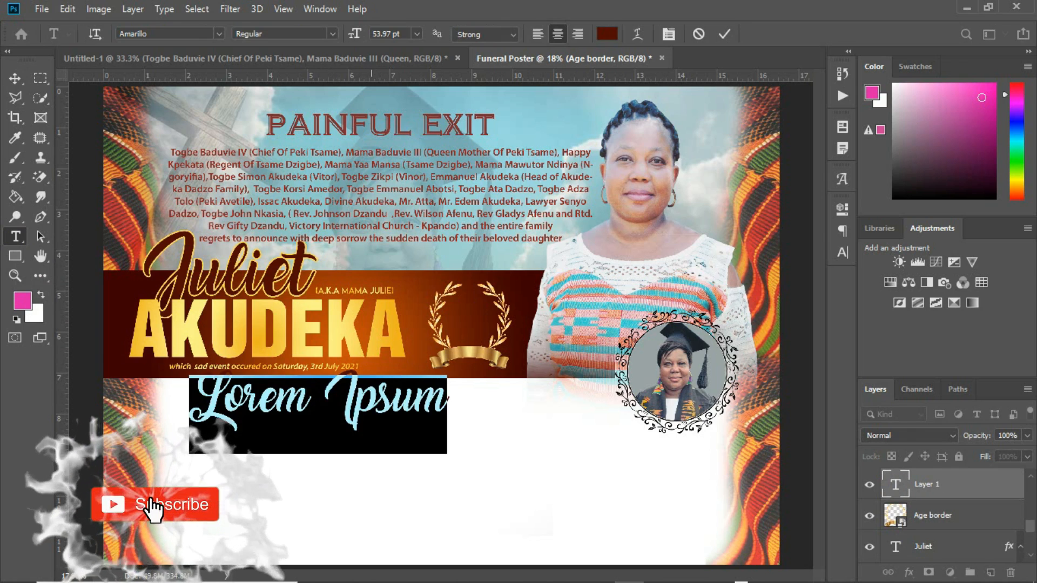
pyautogui.write('38')
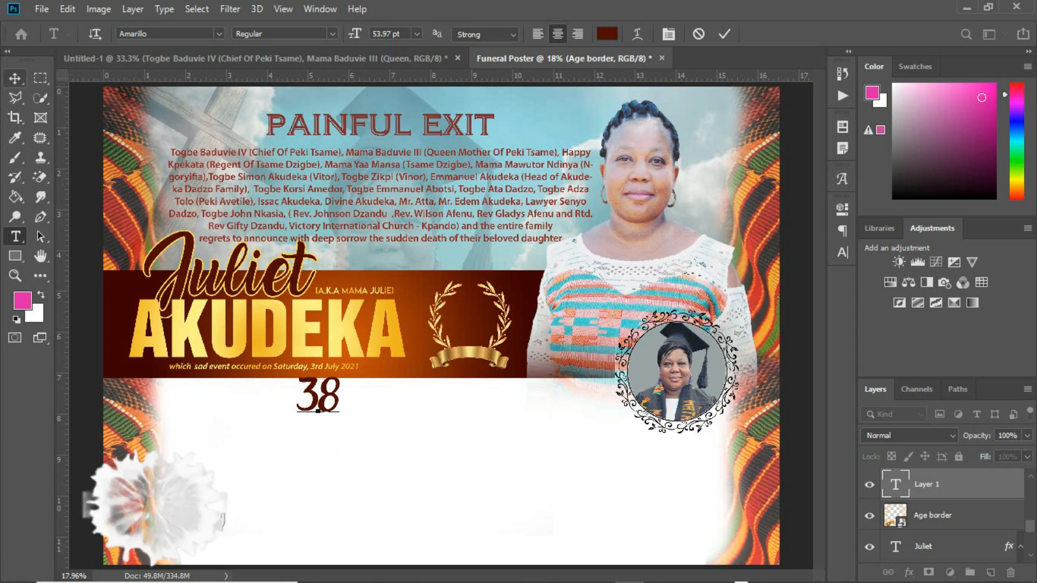
pyautogui.click(15, 79)
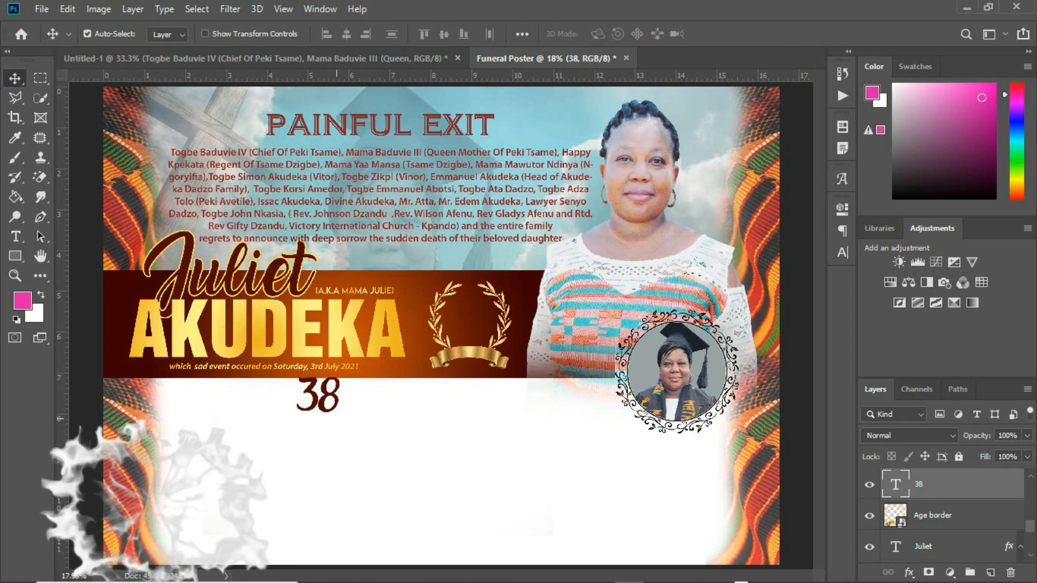
pyautogui.moveTo(374, 373); pyautogui.dragTo(520, 303)
pyautogui.moveTo(474, 326); pyautogui.dragTo(475, 328)
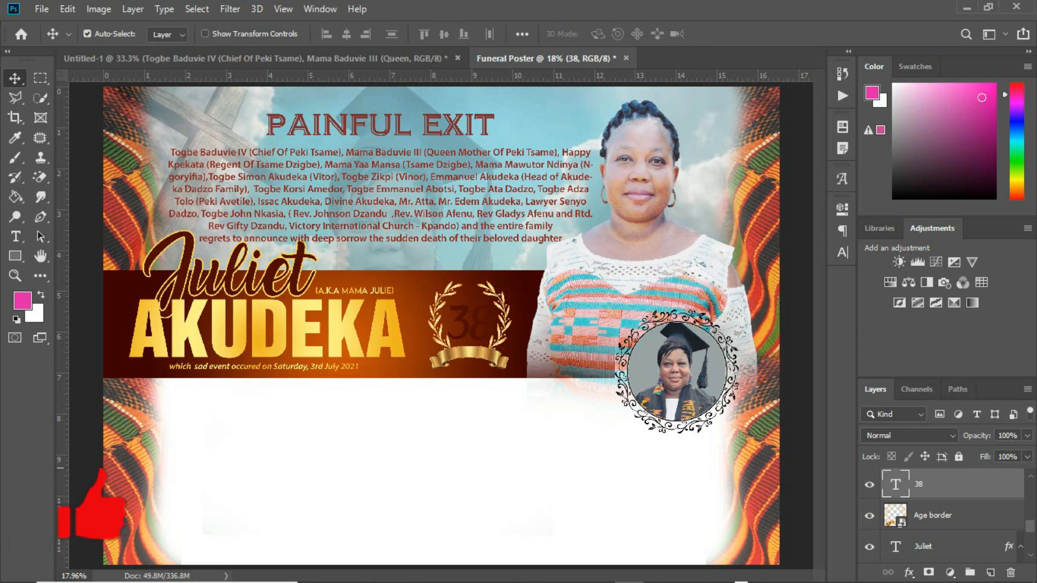
pyautogui.click(392, 333)
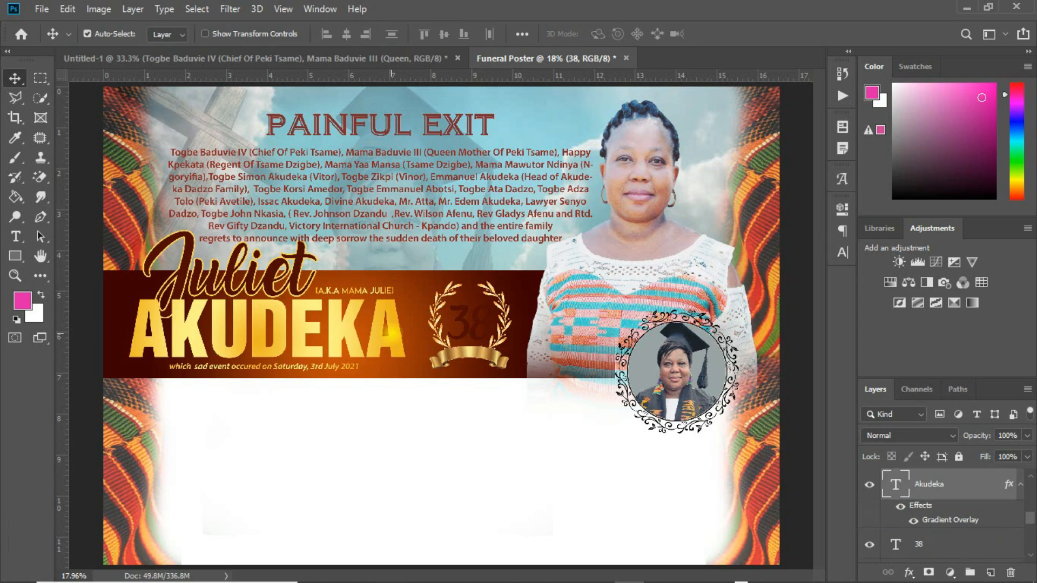
pyautogui.rightClick(953, 480)
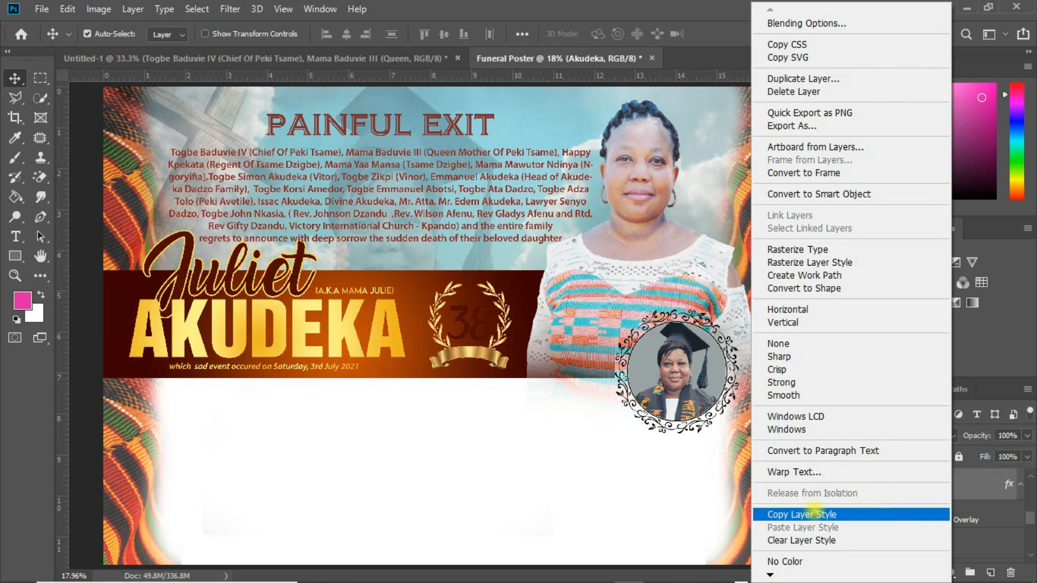
pyautogui.click(802, 514)
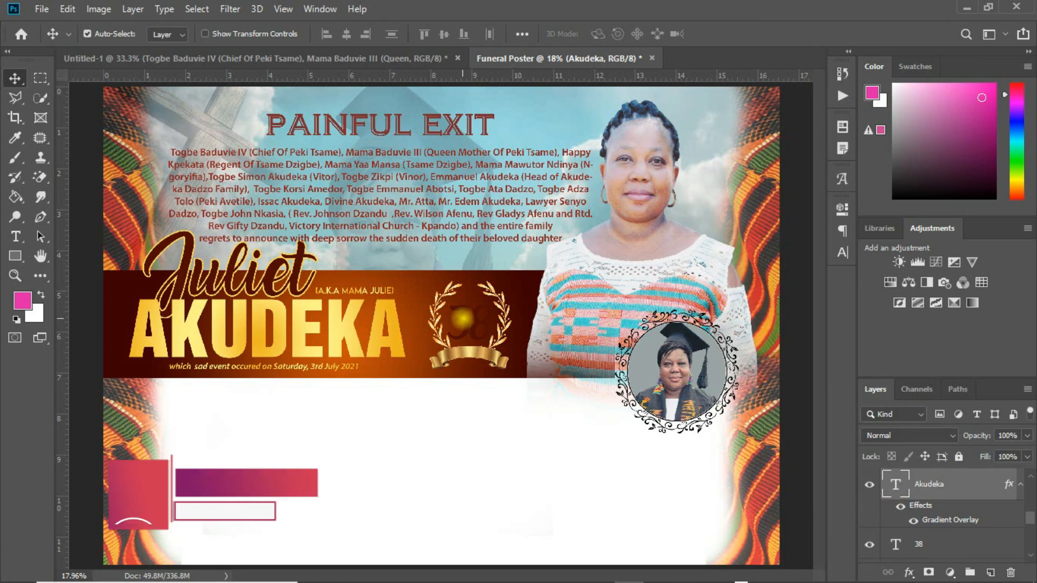
pyautogui.click(957, 545)
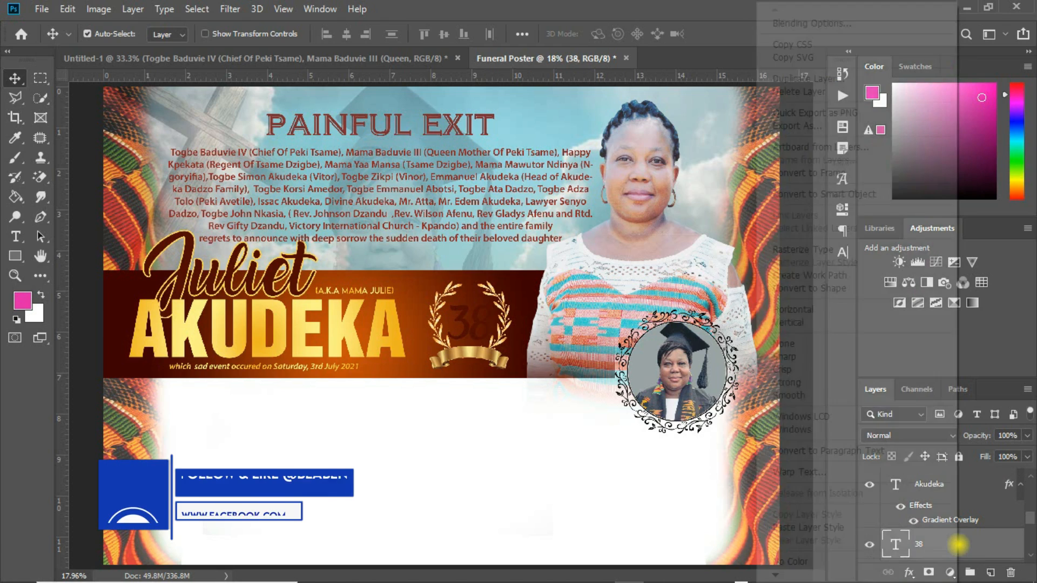
pyautogui.rightClick(957, 545)
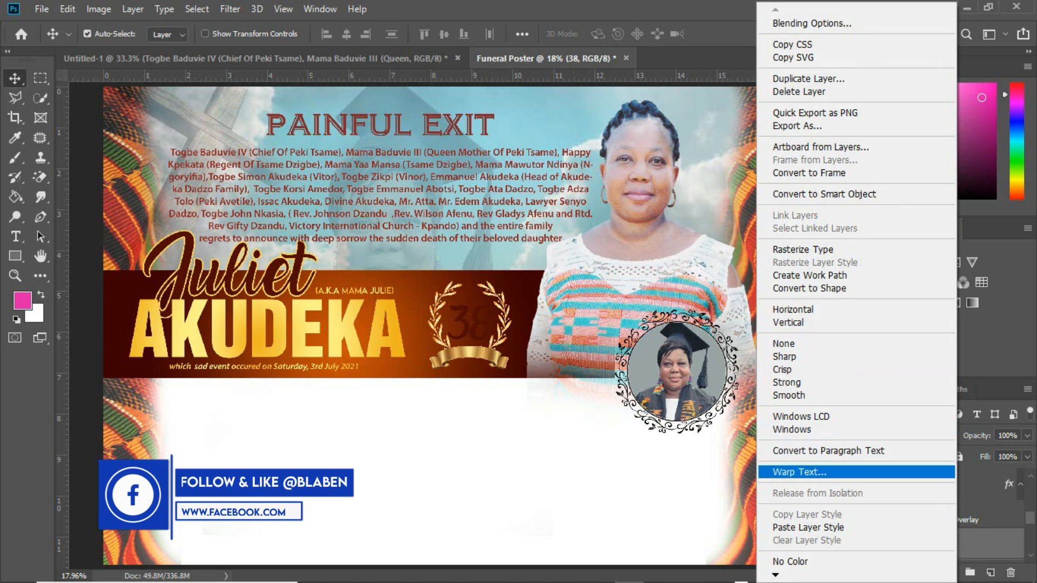
pyautogui.click(803, 527)
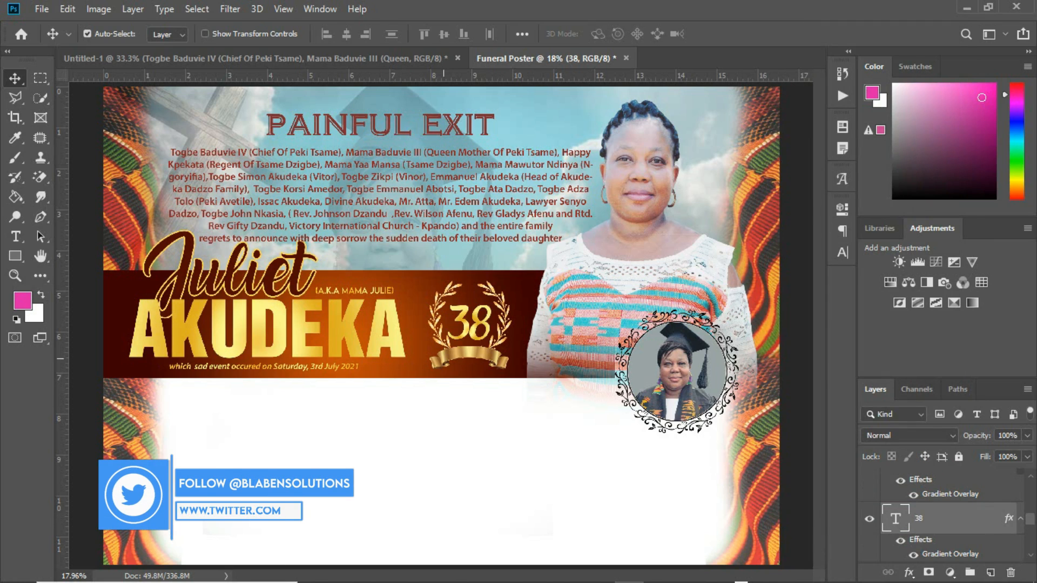
pyautogui.hotkey('ctrl', '+')
pyautogui.hotkey('ctrl', '+')
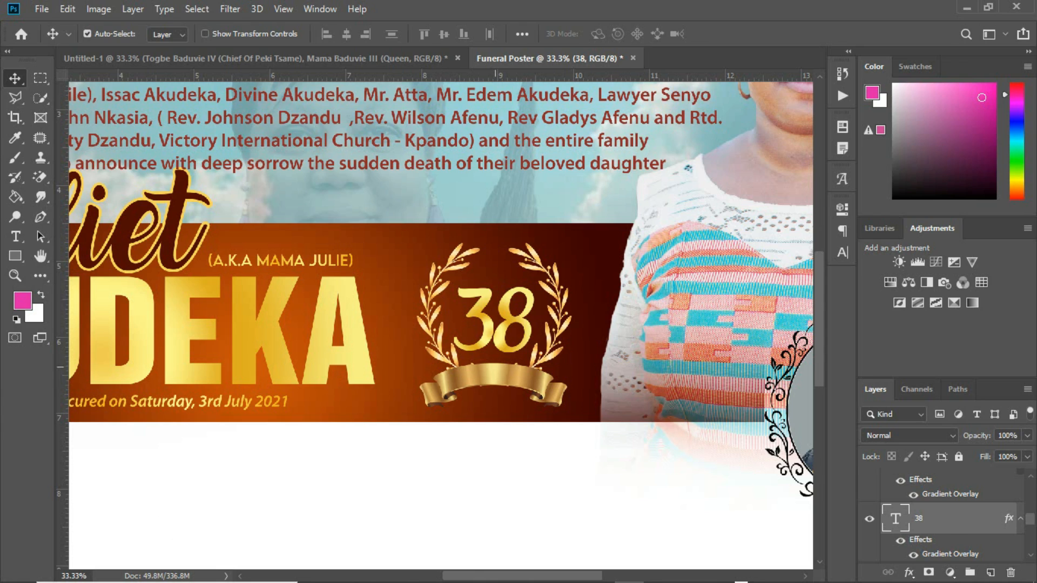
pyautogui.doubleClick(500, 383)
# Add a new empty Layer 1 and draw a curved pen path along the ribbon's length
pyautogui.click(40, 216)
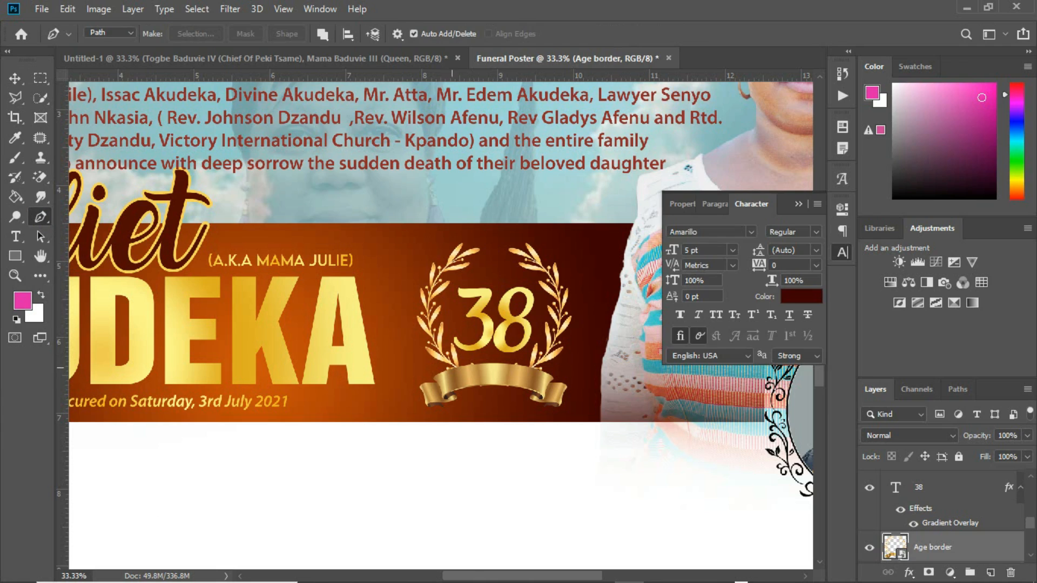
pyautogui.click(409, 401)
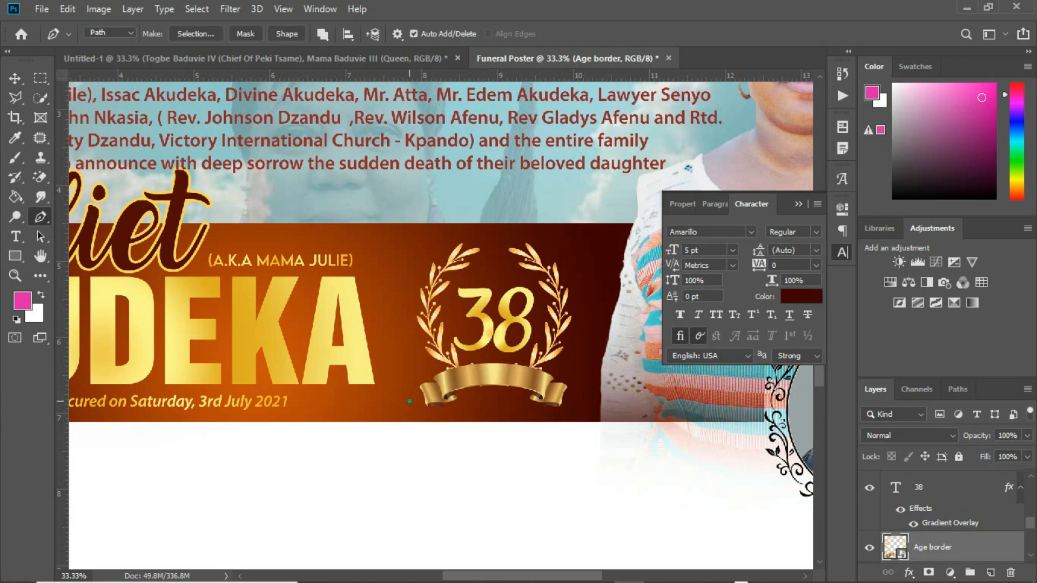
pyautogui.hotkey('ctrl', 'z')
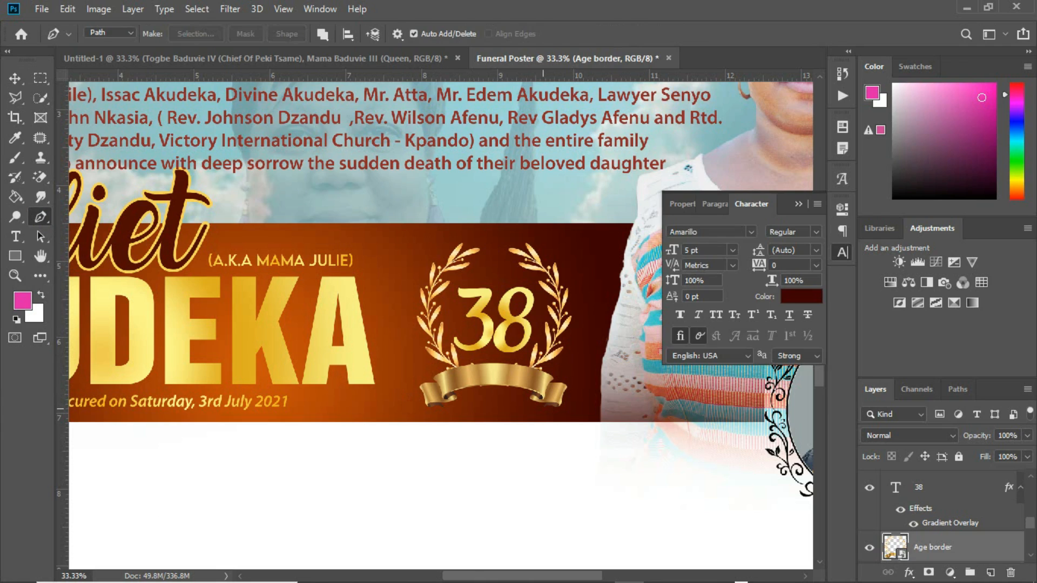
pyautogui.click(990, 572)
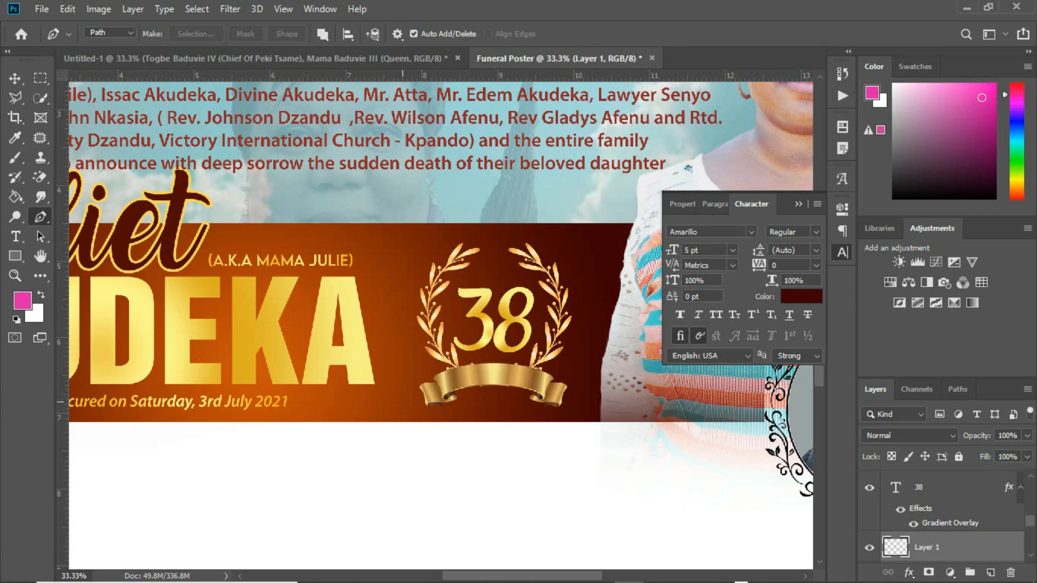
pyautogui.click(408, 403)
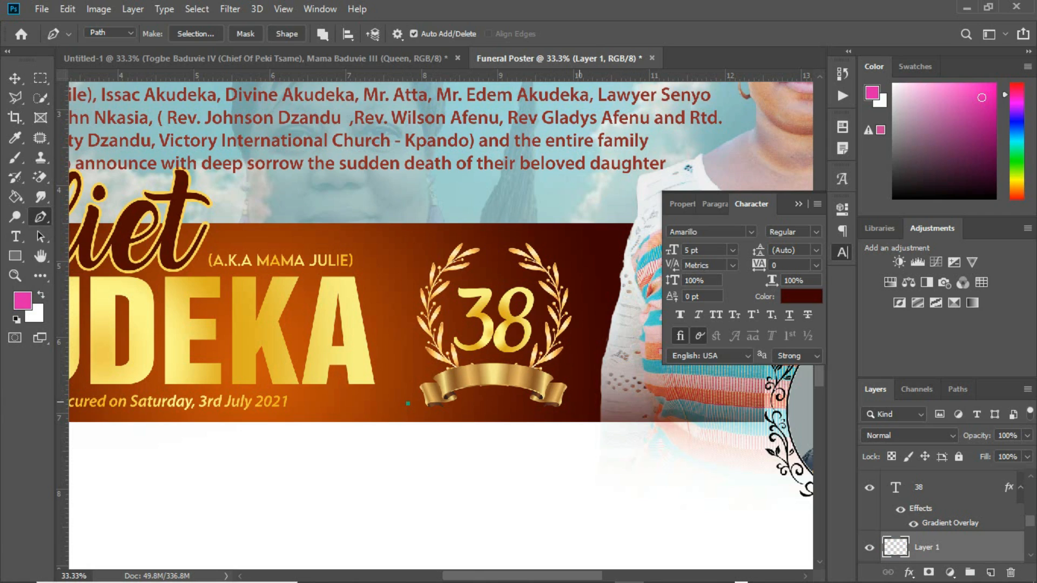
pyautogui.moveTo(579, 405)
pyautogui.mouseDown()
pyautogui.moveTo(651, 474)
pyautogui.moveTo(668, 471)
pyautogui.mouseUp()
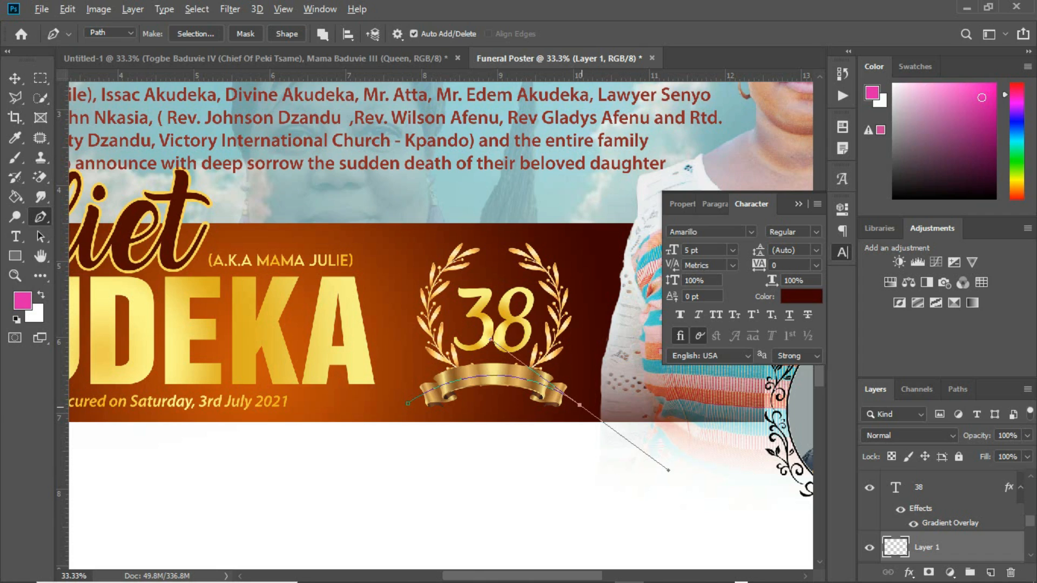
pyautogui.keyDown('alt'); pyautogui.click(581, 406); pyautogui.keyUp('alt')
pyautogui.click(15, 236)
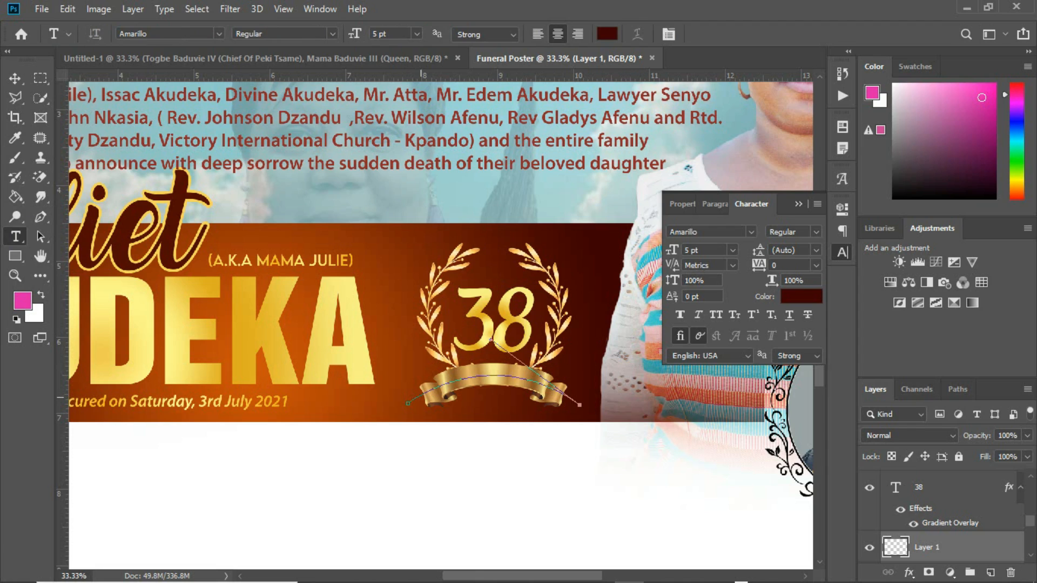
# Type 1983 - 2021 on the ribbon path, slide it into place, and size it to 9 pt
pyautogui.click(440, 385)
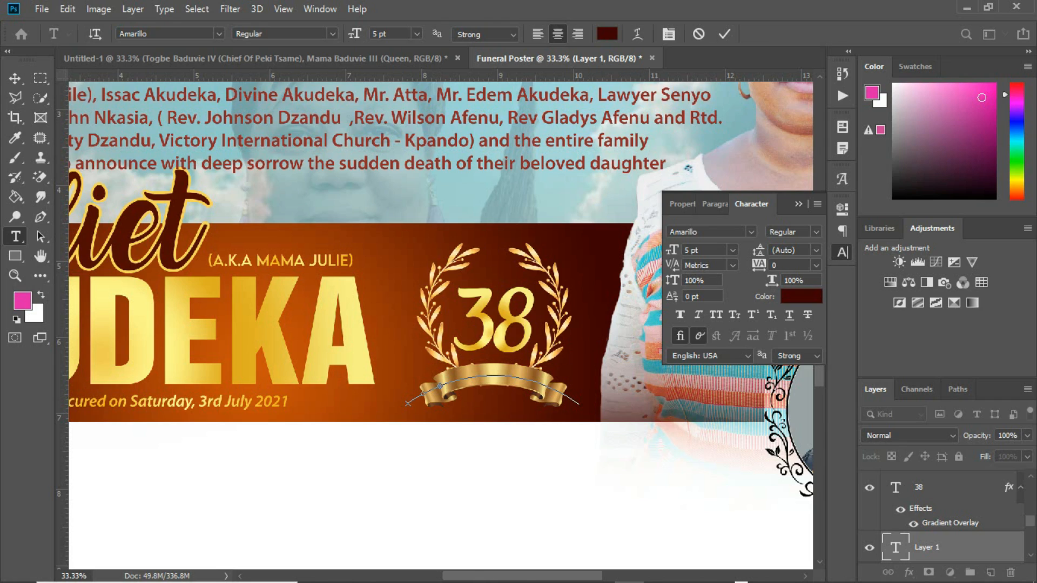
pyautogui.click(40, 237)
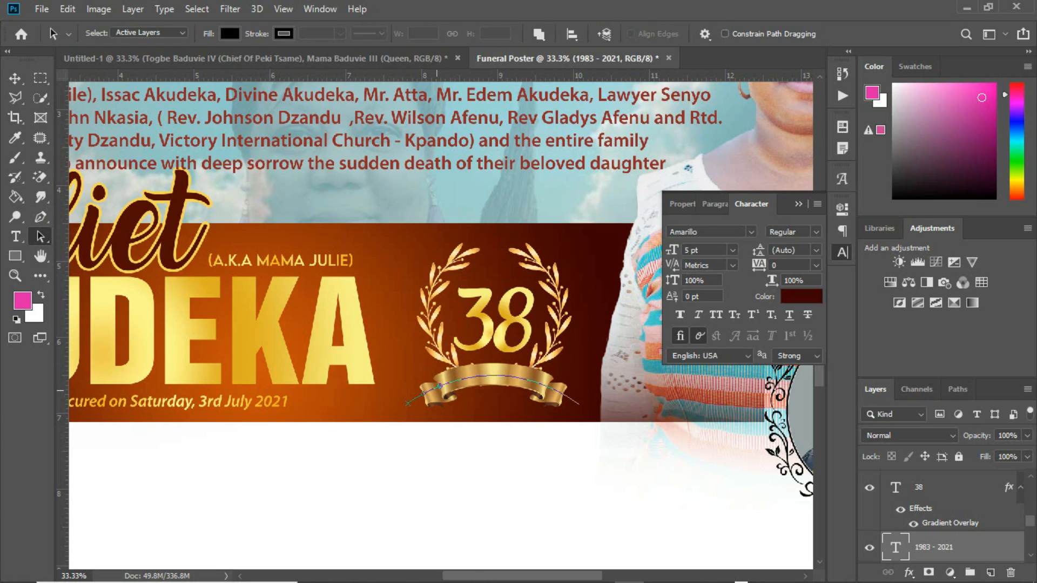
pyautogui.moveTo(437, 388)
pyautogui.mouseDown()
pyautogui.moveTo(531, 373)
pyautogui.moveTo(565, 396)
pyautogui.mouseUp()
pyautogui.moveTo(488, 375); pyautogui.dragTo(471, 375)
pyautogui.hotkey('ctrl', 'shift', '.')
pyautogui.hotkey('ctrl', 'shift', '.')
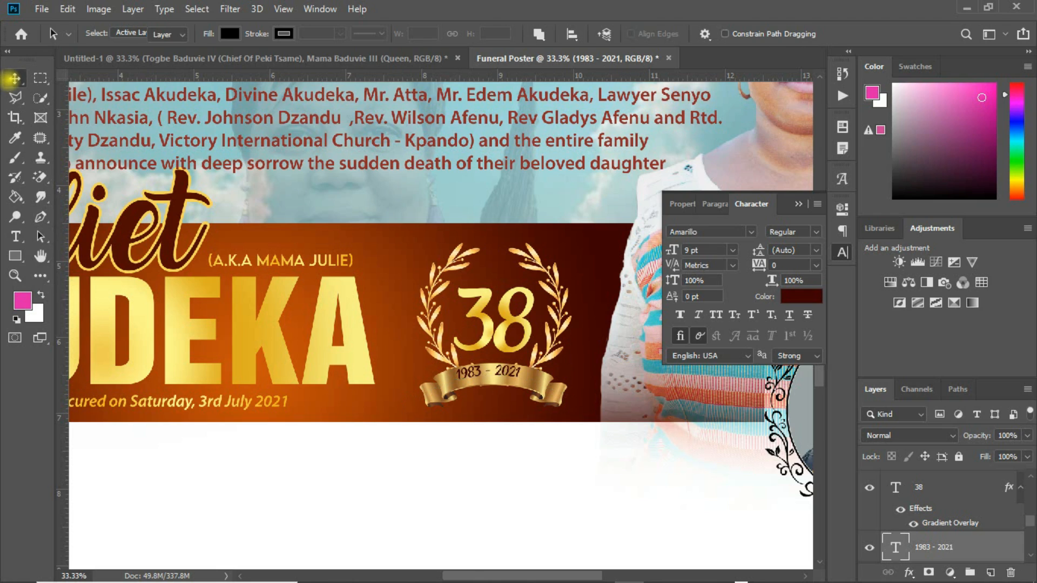
pyautogui.click(14, 78)
pyautogui.press('Down')
pyautogui.press('Down')
pyautogui.press('Down')
pyautogui.press('Down')
pyautogui.press('Down')
pyautogui.press('Down')
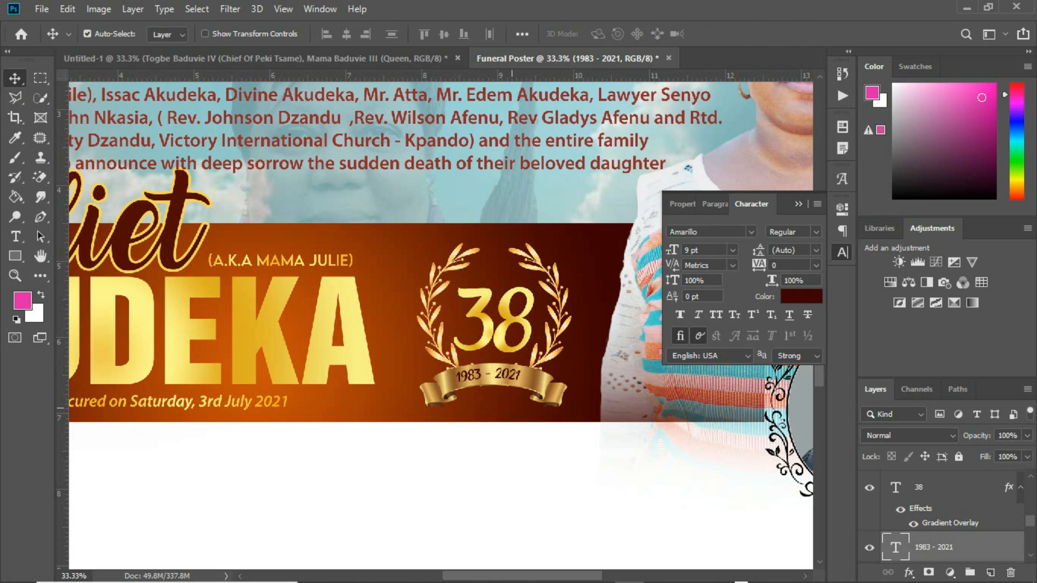
# Nudge the years and the 38 into place, then duplicate the nickname text onto the wreath
pyautogui.press('Right')
pyautogui.press('Right')
pyautogui.press('Right')
pyautogui.moveTo(509, 311); pyautogui.dragTo(503, 310)
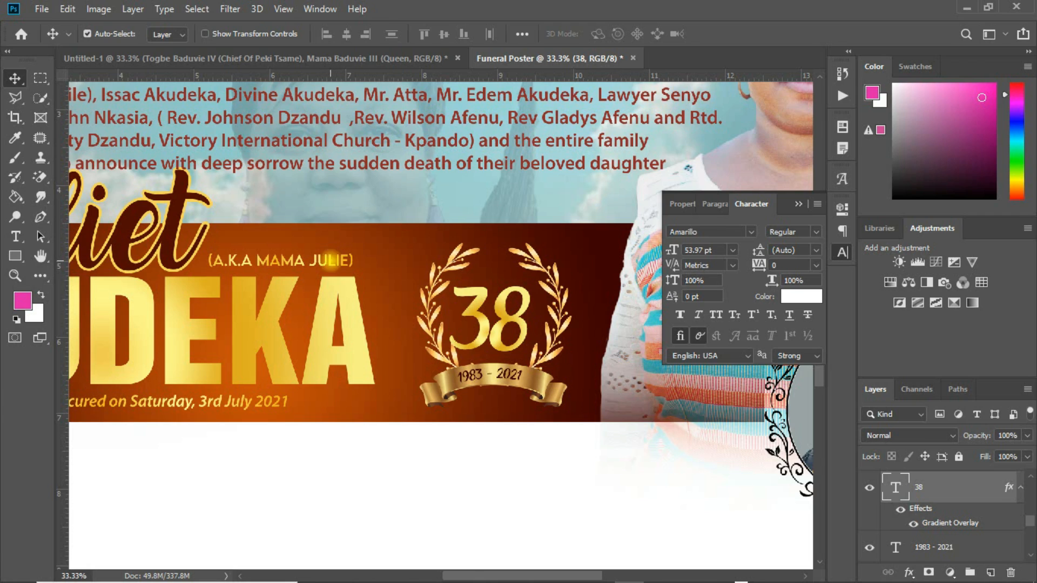
pyautogui.click(330, 261)
pyautogui.moveTo(330, 261); pyautogui.dragTo(531, 274)
# Retype the copied text as AGE above the 38 and zoom out to the whole poster
pyautogui.press('t')
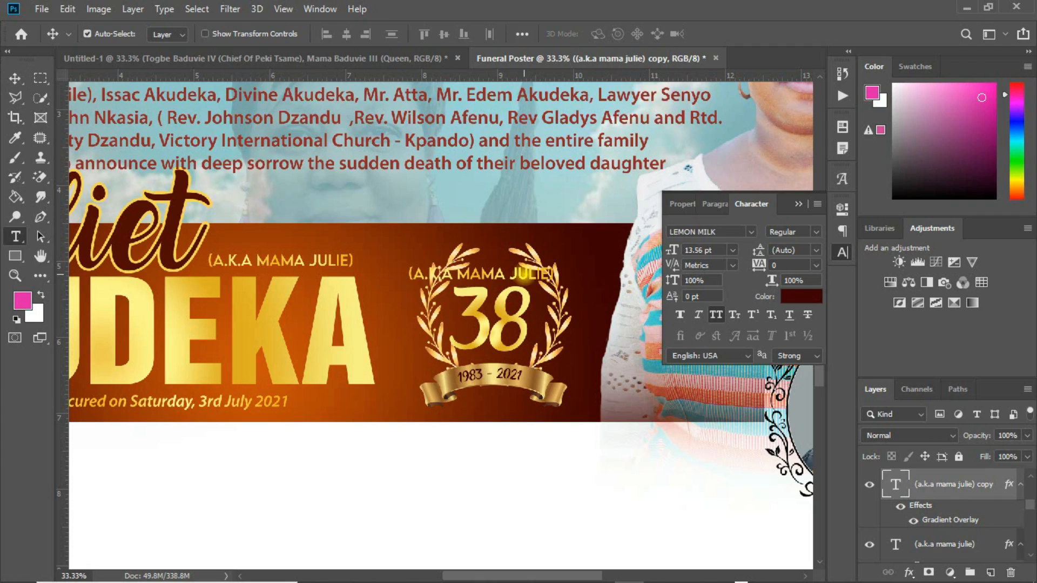
pyautogui.click(496, 274)
pyautogui.hotkey('ctrl', 'a')
pyautogui.write('age')
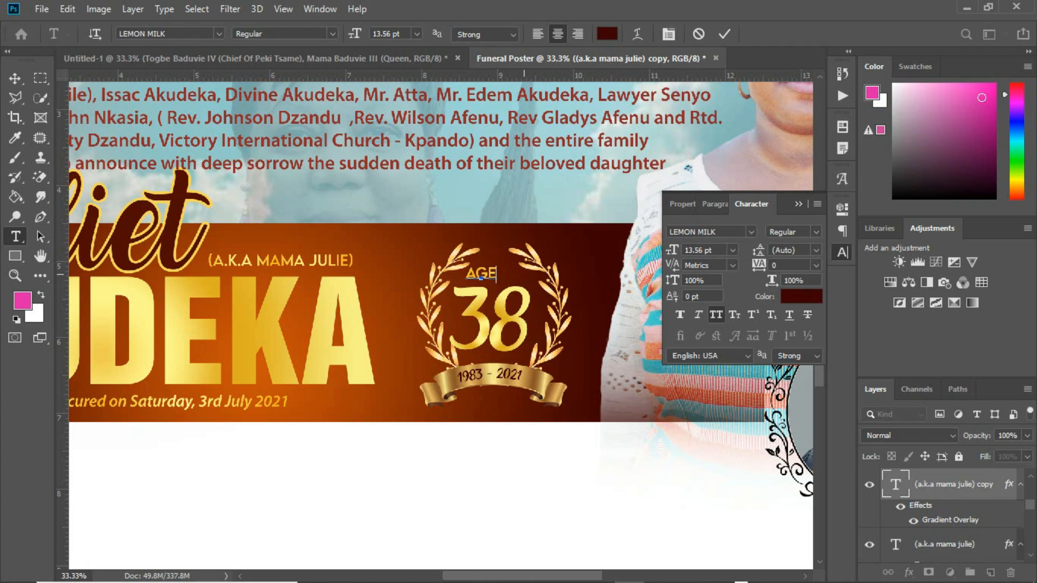
pyautogui.hotkey('ctrl', 'Return')
pyautogui.press('v')
pyautogui.hotkey('ctrl', '0')
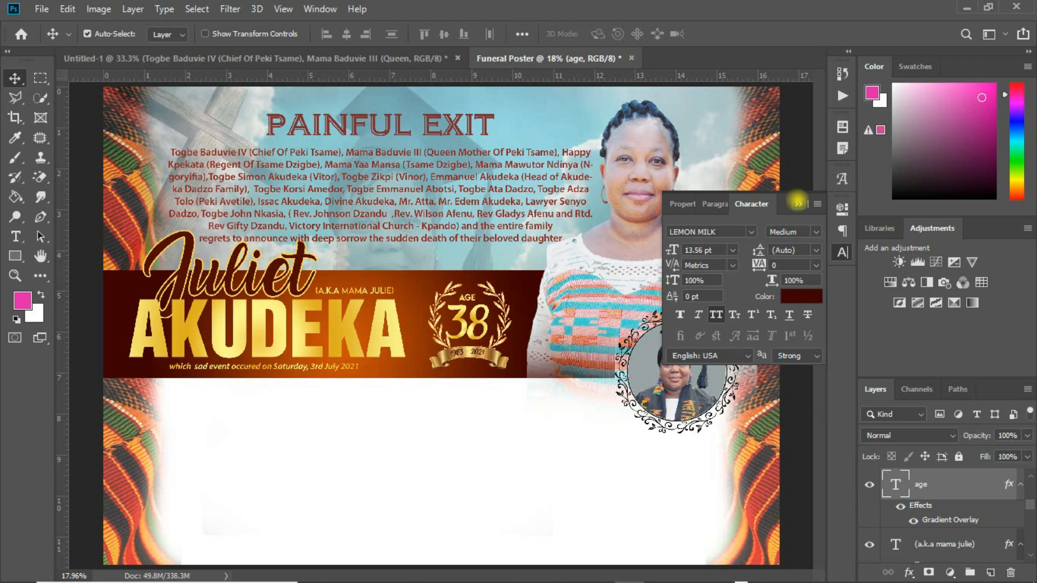
pyautogui.click(798, 204)
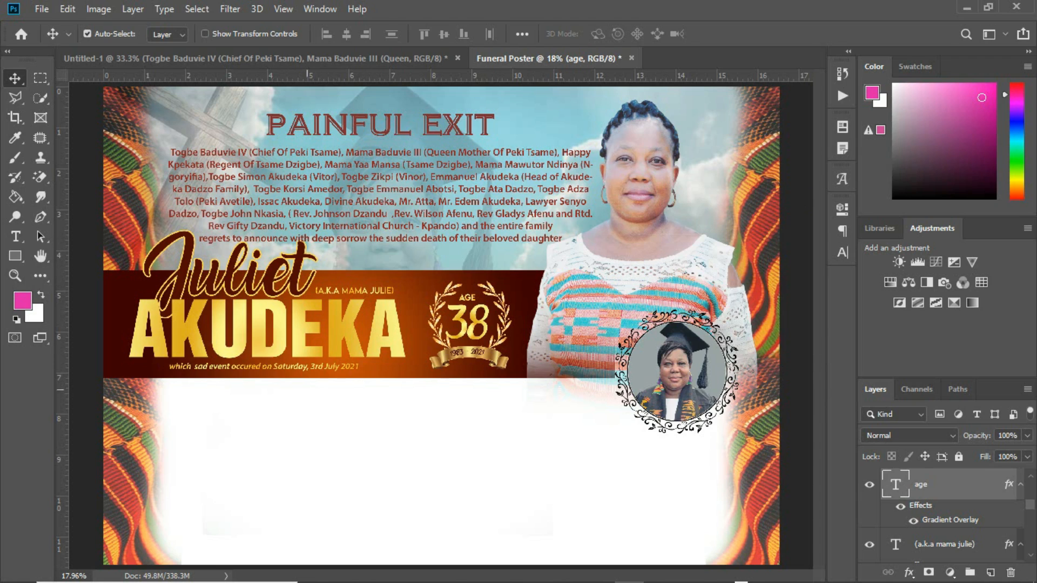